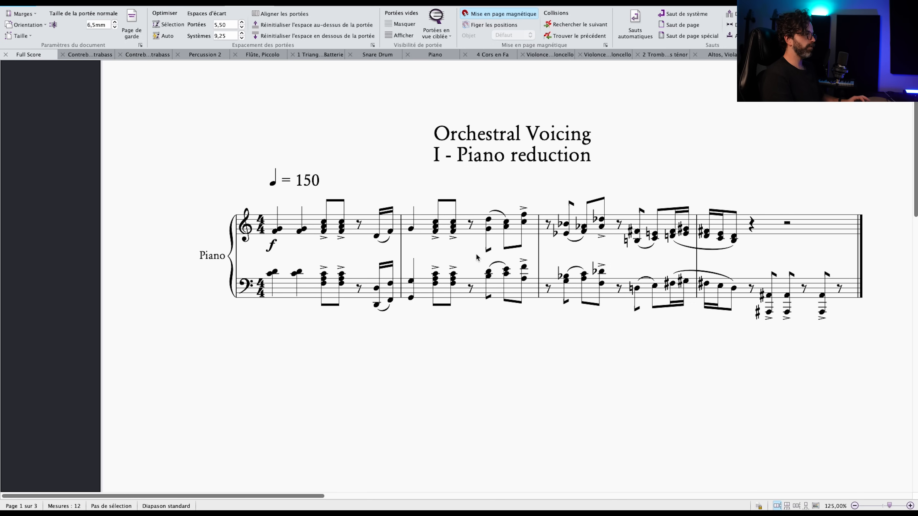
# Examine the piano reduction's accented chords in bar 1 and the sixteenth-note pickup leading into bar 2 on both staves.
pyautogui.click(377, 237)
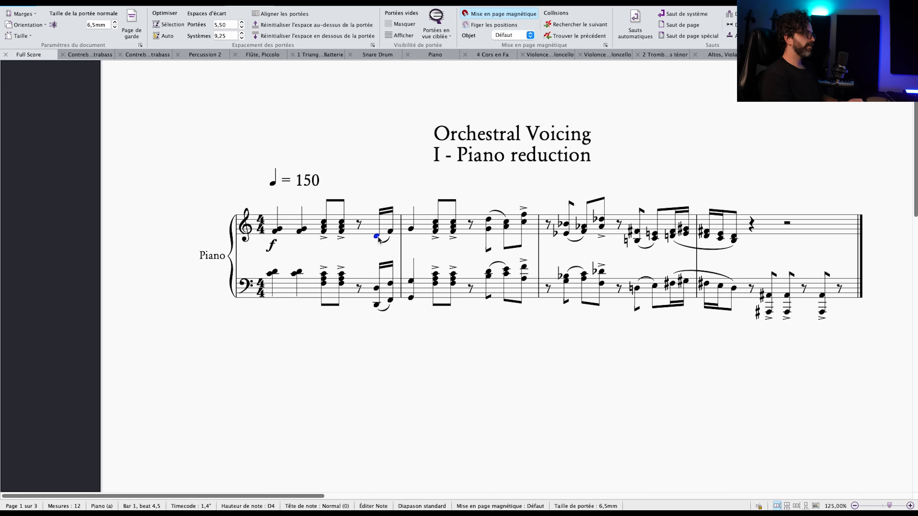
pyautogui.keyDown('shift'); pyautogui.click(412, 285); pyautogui.keyUp('shift')
pyautogui.moveTo(410, 348); pyautogui.dragTo(406, 351)
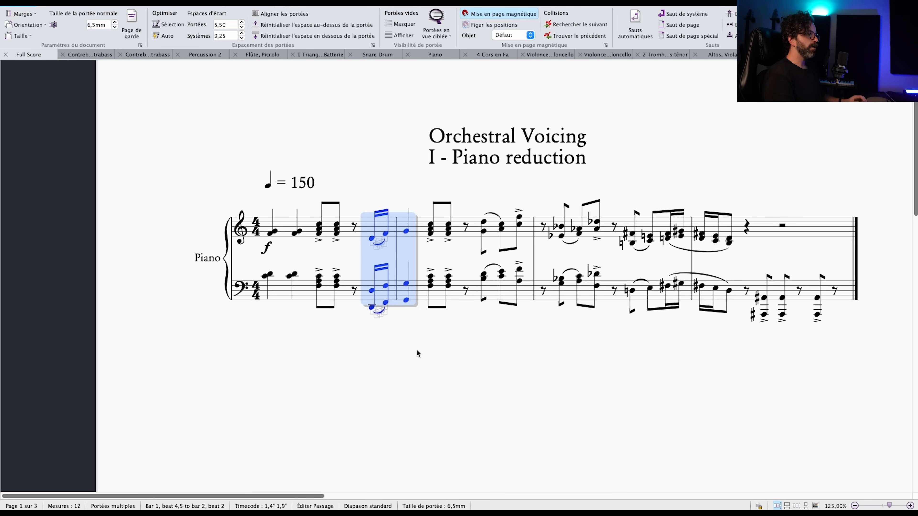
pyautogui.click(329, 185)
pyautogui.click(318, 224)
pyautogui.keyDown('shift'); pyautogui.click(337, 282); pyautogui.keyUp('shift')
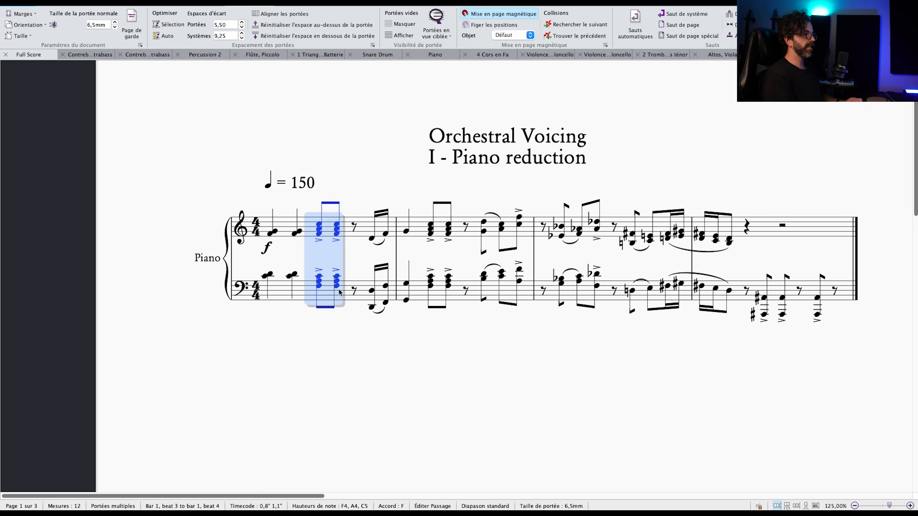
pyautogui.click(372, 291)
pyautogui.keyDown('shift'); pyautogui.click(372, 308); pyautogui.keyUp('shift')
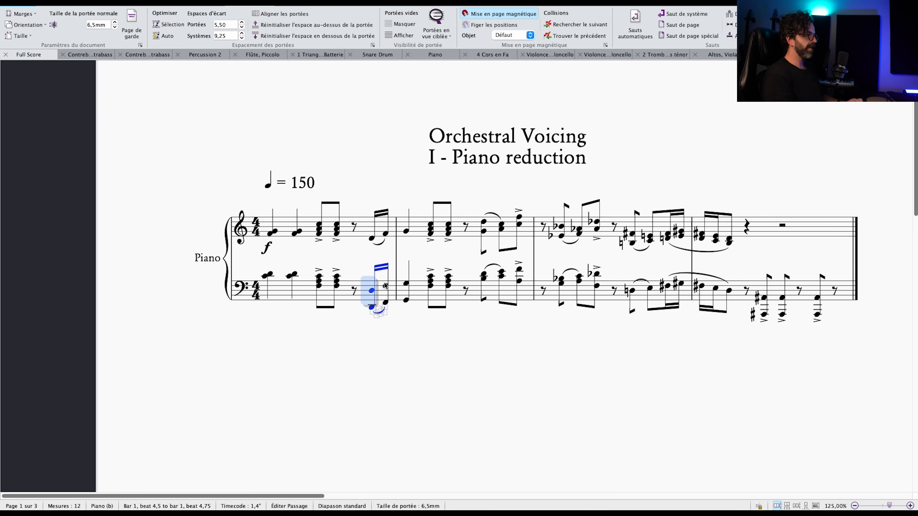
# Compare the right-hand and left-hand octave doublings of the sixteenth-note pickup at the end of bar 1 in the piano part.
pyautogui.click(371, 239)
pyautogui.keyDown('shift'); pyautogui.click(385, 235); pyautogui.keyUp('shift')
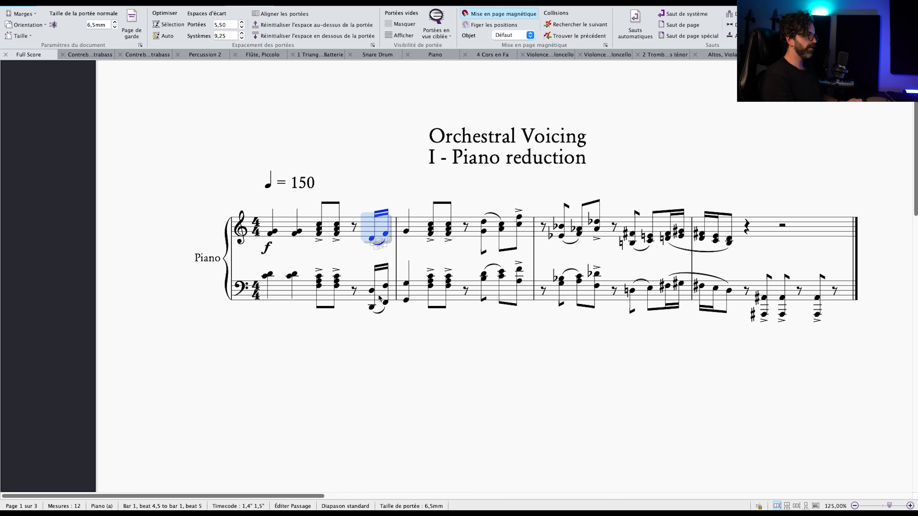
pyautogui.click(372, 291)
pyautogui.keyDown('ctrl'); pyautogui.click(386, 304); pyautogui.keyUp('ctrl')
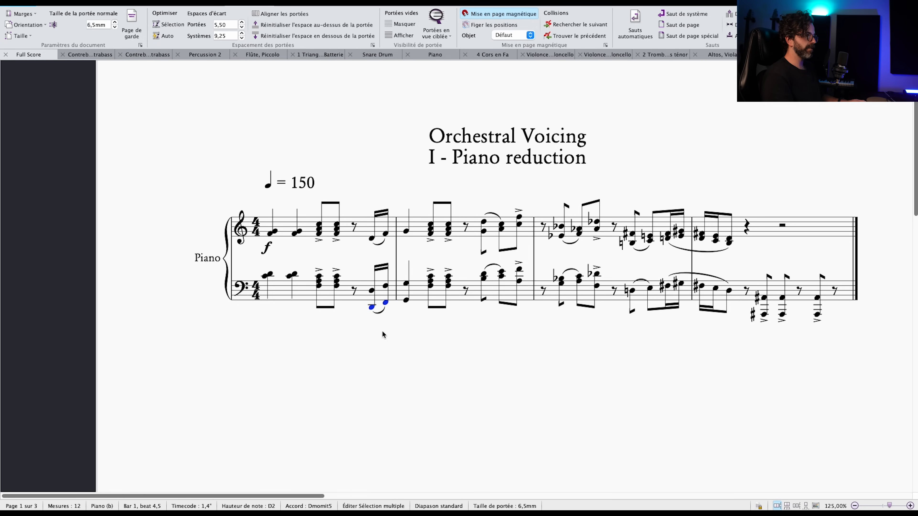
pyautogui.moveTo(382, 333); pyautogui.dragTo(395, 346)
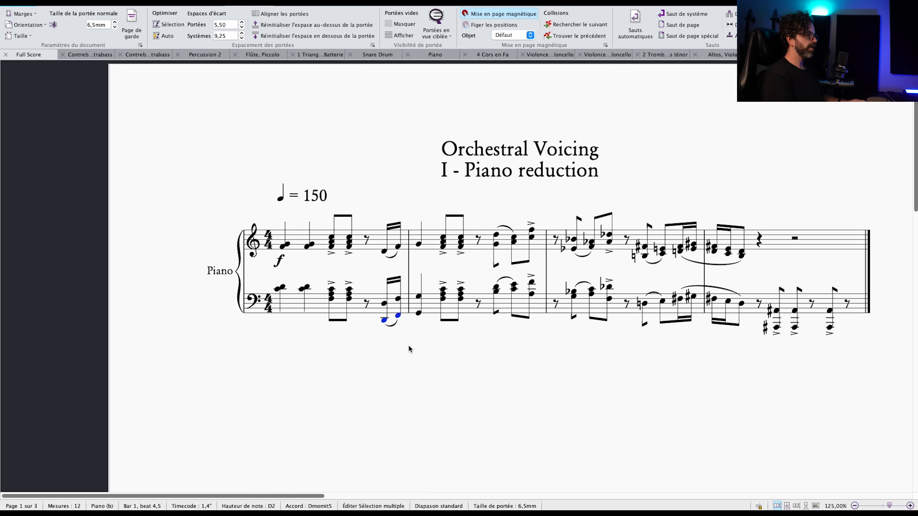
pyautogui.click(332, 241)
pyautogui.keyDown('shift'); pyautogui.click(349, 293); pyautogui.keyUp('shift')
pyautogui.click(387, 250)
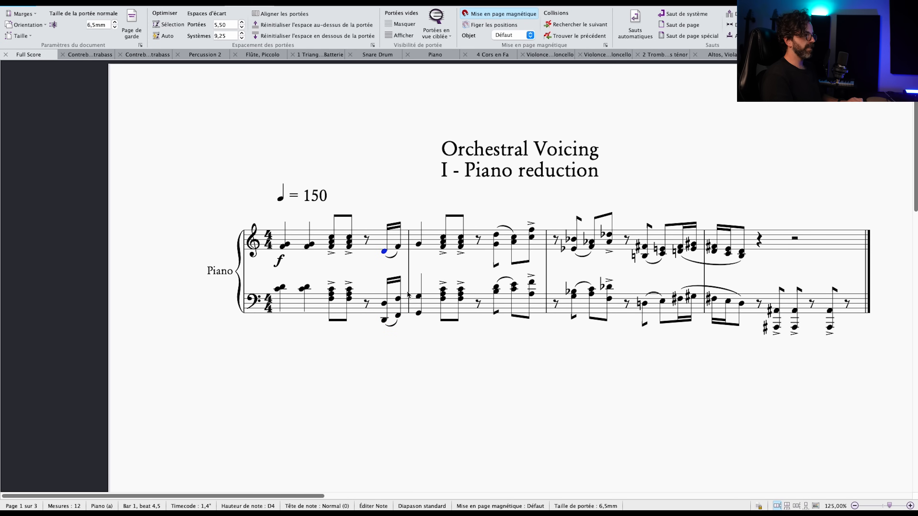
pyautogui.keyDown('shift'); pyautogui.click(402, 301); pyautogui.keyUp('shift')
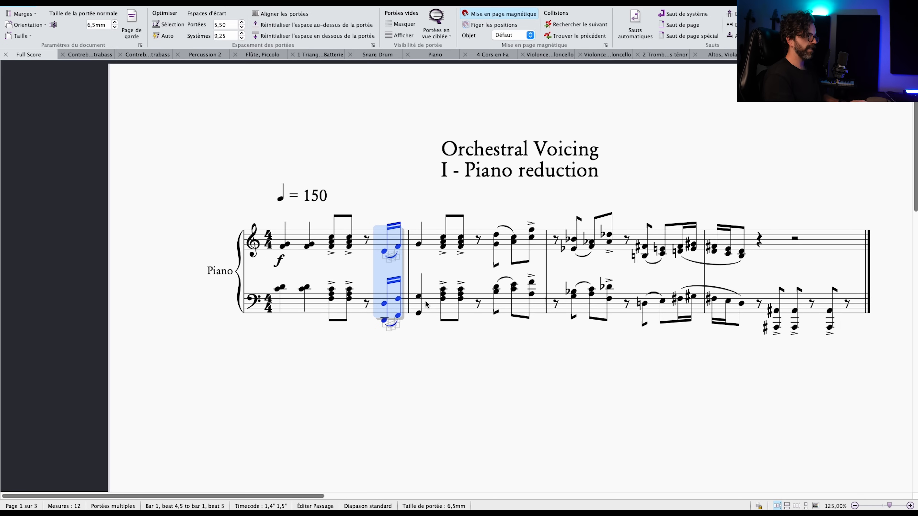
# Examine the low left-hand octave figure from beat 2 to the end of bar 4 in the piano part.
pyautogui.click(759, 305)
pyautogui.keyDown('shift'); pyautogui.click(828, 311); pyautogui.keyUp('shift')
pyautogui.moveTo(825, 392); pyautogui.dragTo(804, 382)
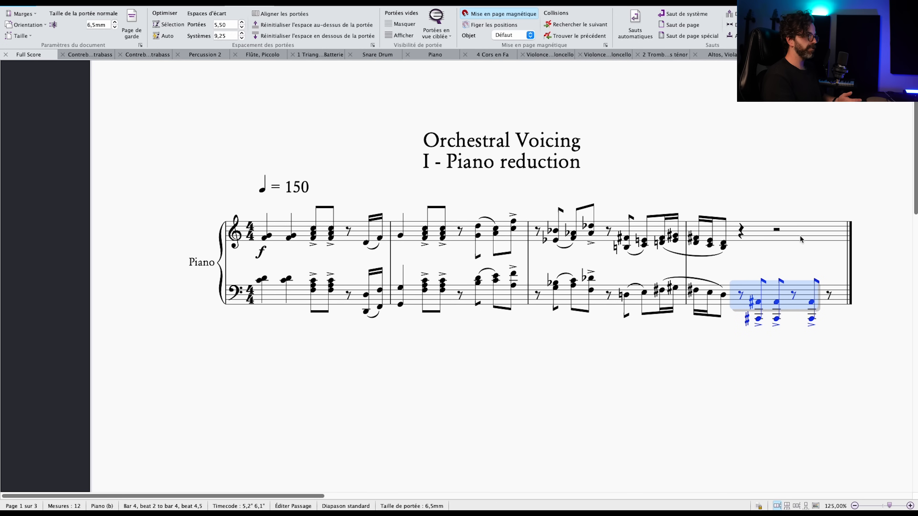
pyautogui.hotkey('shift', 'Right')
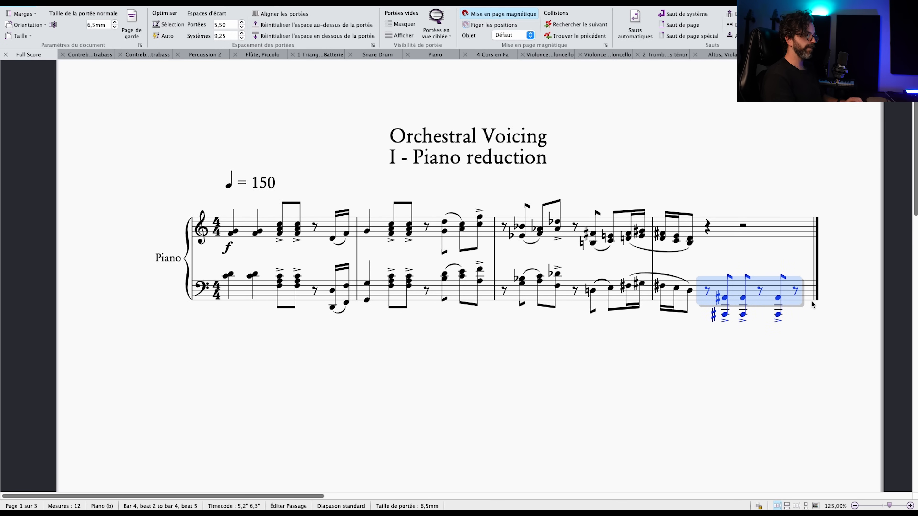
pyautogui.scroll(-1, 801, 326)
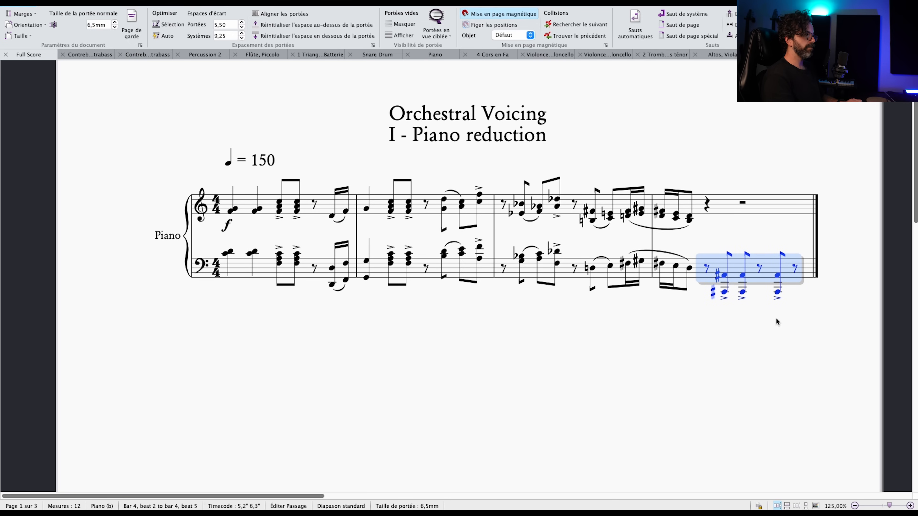
pyautogui.press('Escape')
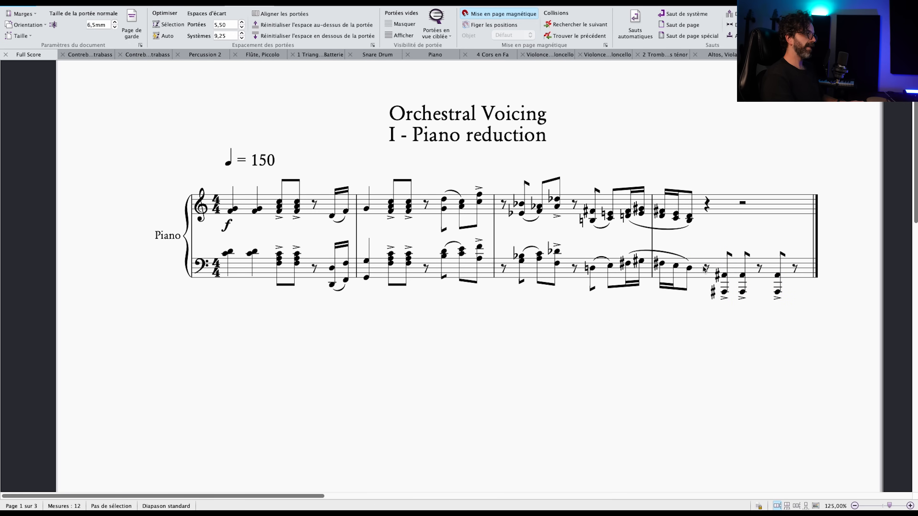
# Examine the two-staff run from bar 3 beat 3.5 into bar 4 and the low A-sharp octaves that follow.
pyautogui.click(689, 268)
pyautogui.keyDown('shift'); pyautogui.click(591, 214); pyautogui.keyUp('shift')
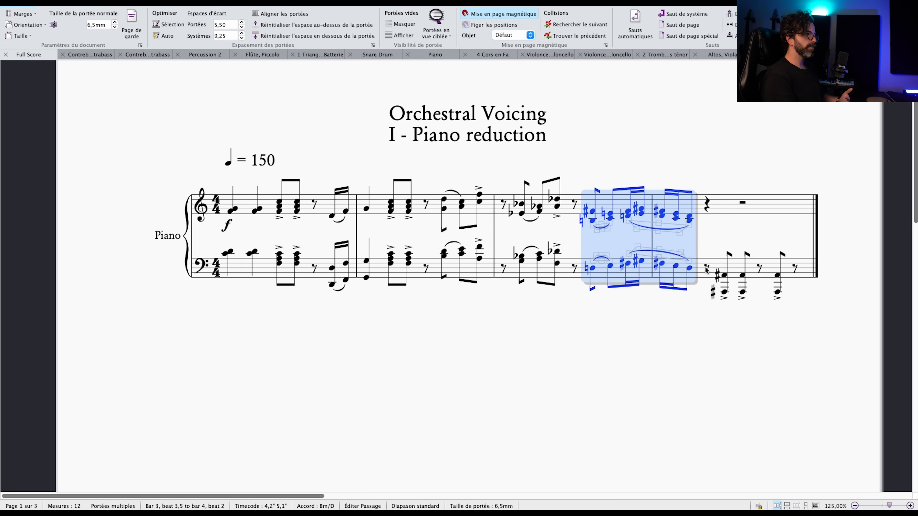
pyautogui.press('alt')
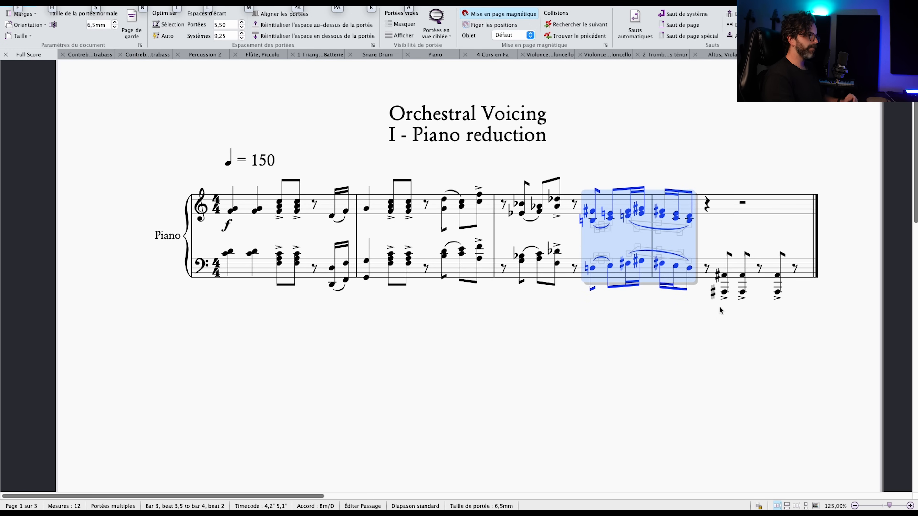
pyautogui.hscroll(2, 723, 353)
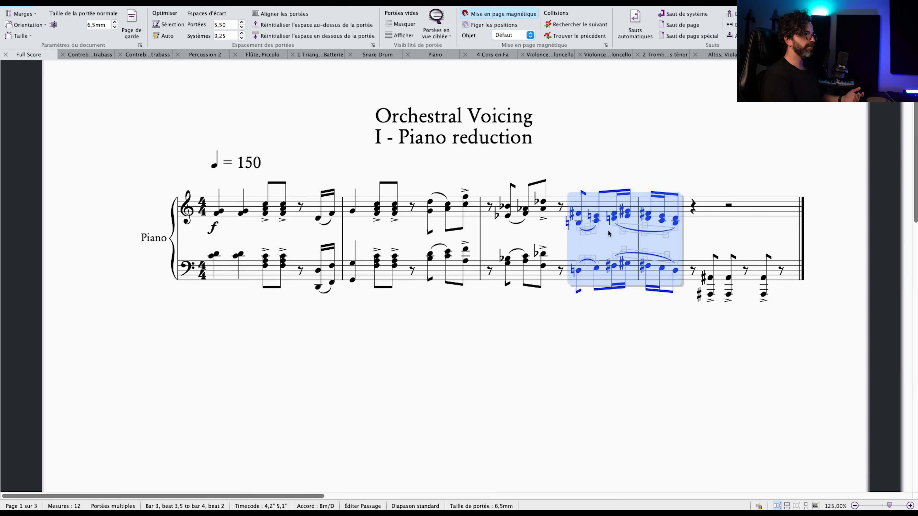
pyautogui.click(711, 278)
pyautogui.keyDown('shift'); pyautogui.click(762, 287); pyautogui.keyUp('shift')
pyautogui.hscroll(2, 704, 333)
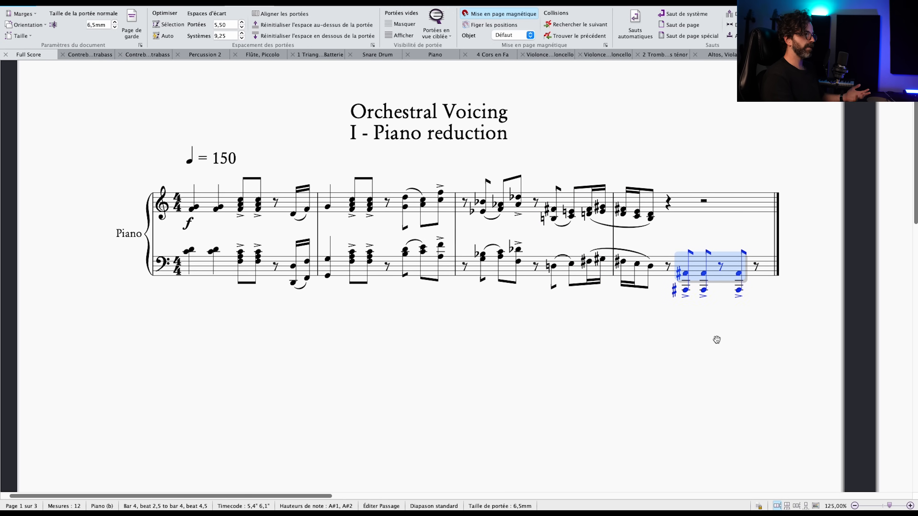
pyautogui.moveTo(723, 333); pyautogui.dragTo(1, 363)
pyautogui.press('Escape')
# Review the orchestrated version of the passage in bars 5 to 8, from the woodwind staves to the strings.
pyautogui.scroll(-10, 469, 256)
pyautogui.hscroll(2, 481, 235)
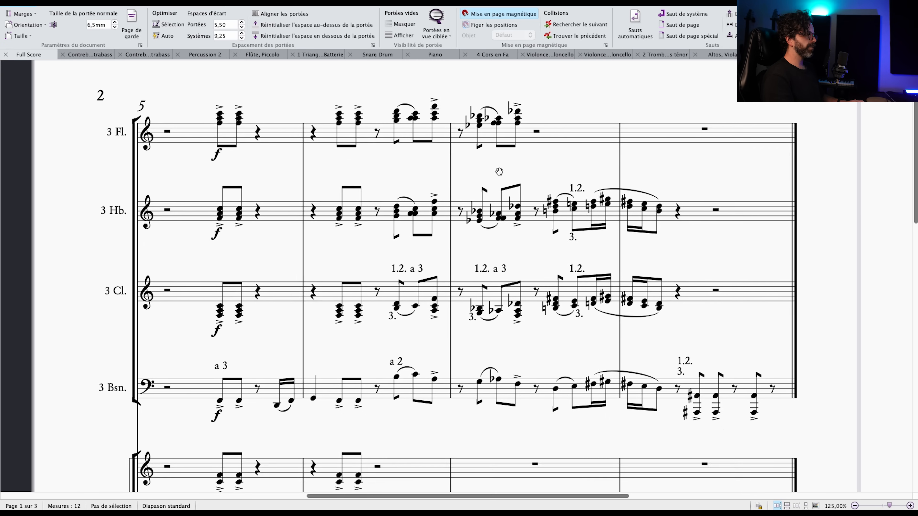
pyautogui.scroll(-8, 503, 182)
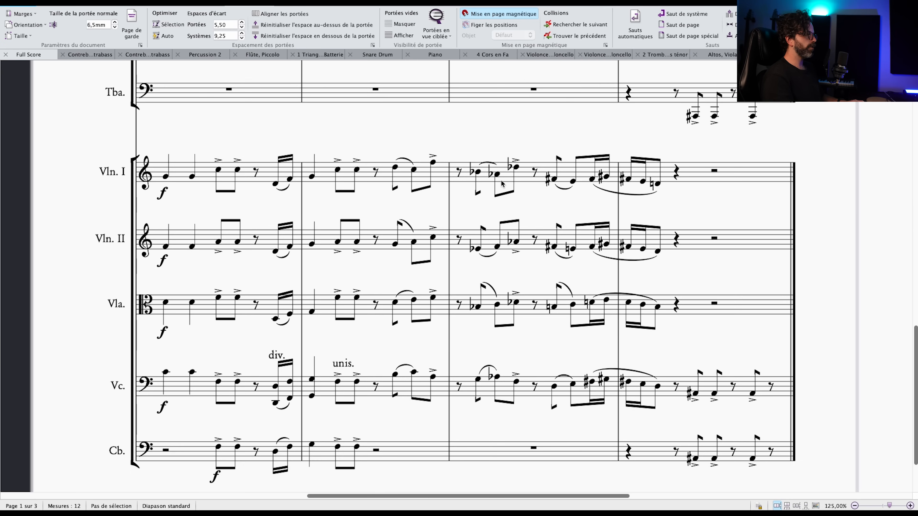
pyautogui.scroll(2, 501, 185)
pyautogui.scroll(2, 500, 184)
pyautogui.press('super+minus')
pyautogui.press('super+minus')
pyautogui.moveTo(501, 220); pyautogui.dragTo(516, 268)
pyautogui.press('super+plus')
pyautogui.scroll(5, 515, 300)
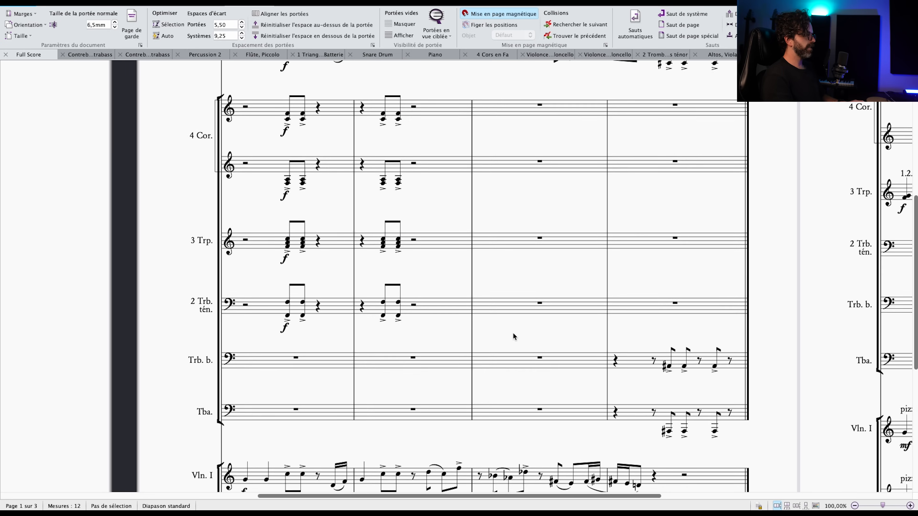
# Examine the brass, flute and bassoon staves in bars 5 to 8 and return to the string section.
pyautogui.scroll(-1, 469, 344)
pyautogui.click(454, 353)
pyautogui.scroll(-1, 500, 371)
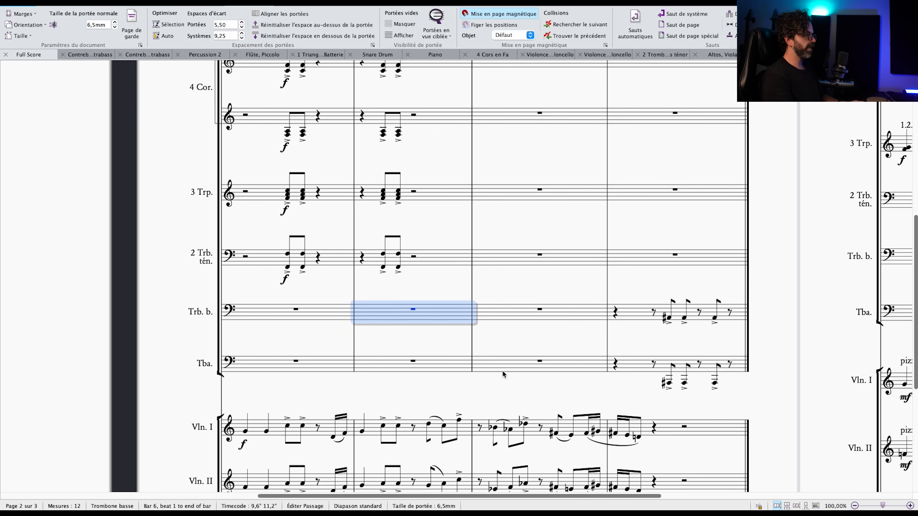
pyautogui.scroll(2, 481, 369)
pyautogui.scroll(8, 425, 337)
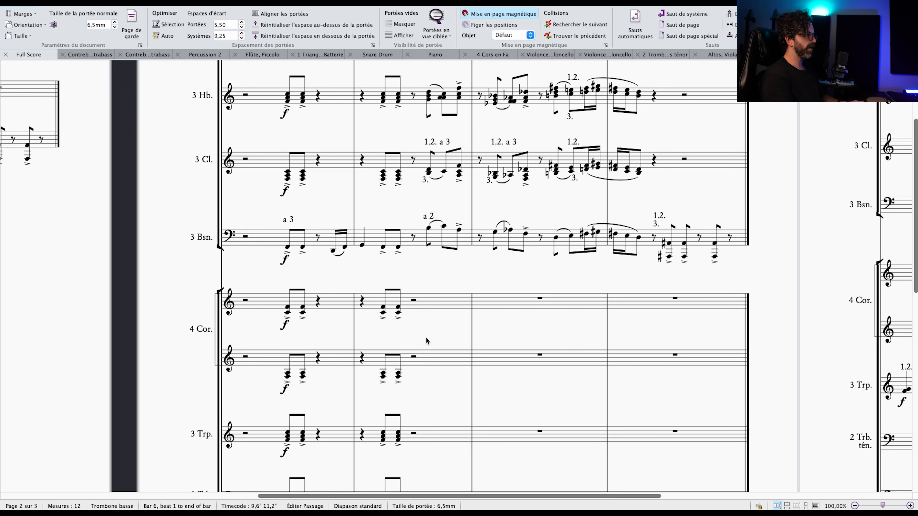
pyautogui.click(350, 181)
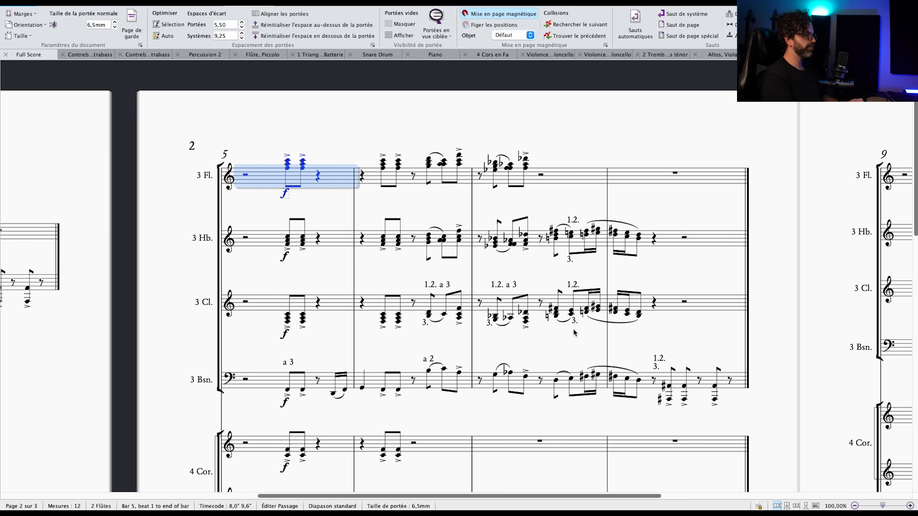
pyautogui.keyDown('shift'); pyautogui.click(681, 380); pyautogui.keyUp('shift')
pyautogui.scroll(-16, 556, 345)
pyautogui.scroll(-2, 556, 345)
pyautogui.press('Escape')
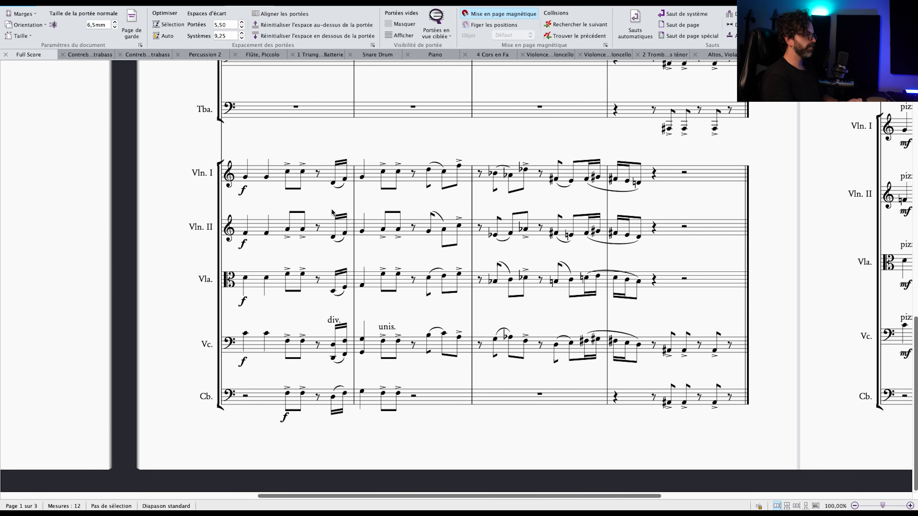
# Select bars 5 to 8 of the strings from Violin I to Contrabass and show only those staves.
pyautogui.click(328, 182)
pyautogui.keyDown('shift'); pyautogui.click(644, 401); pyautogui.keyUp('shift')
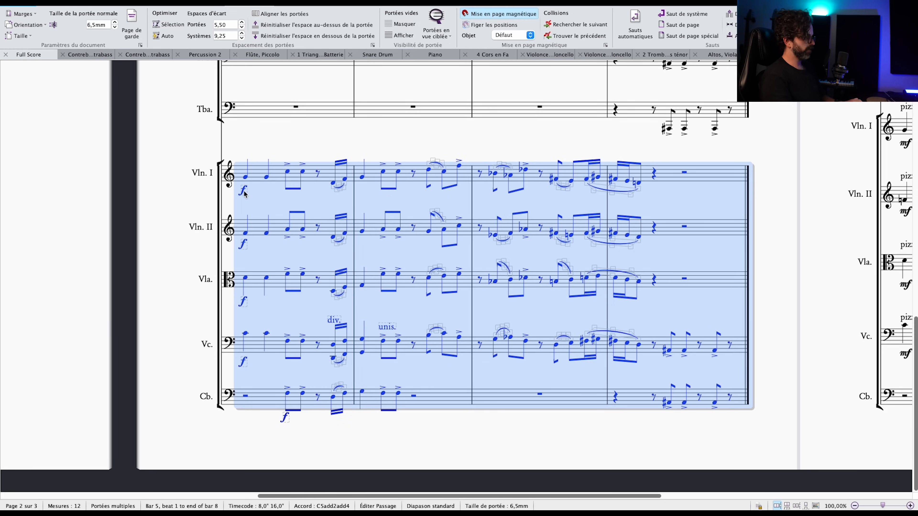
pyautogui.press('super+alt+f')
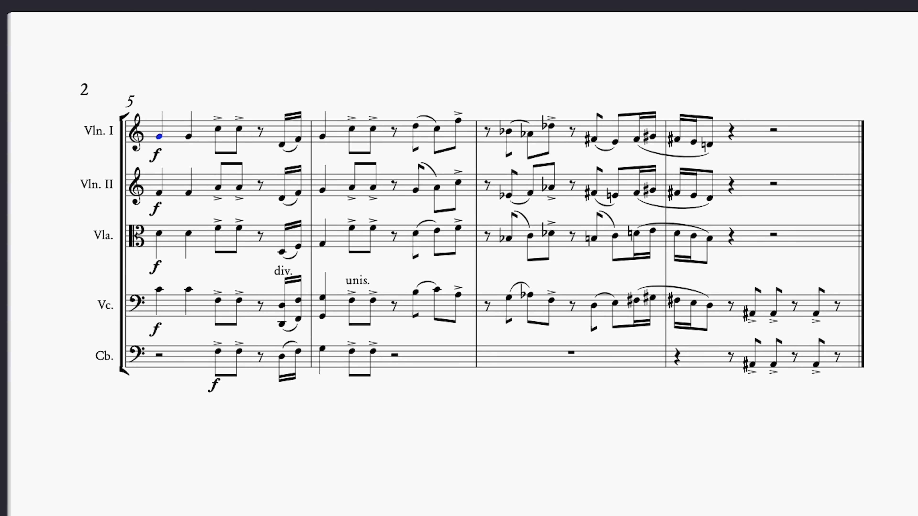
pyautogui.press('p')
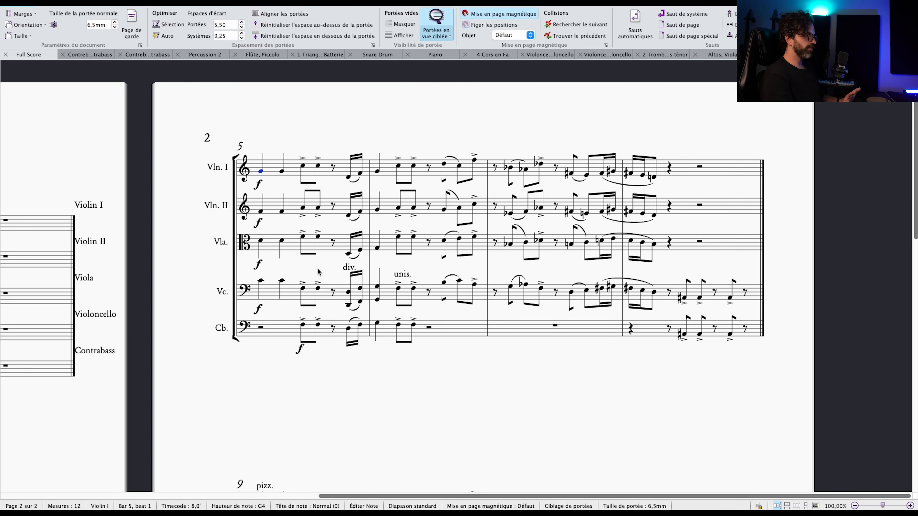
pyautogui.moveTo(488, 368); pyautogui.dragTo(451, 386)
pyautogui.press('Escape')
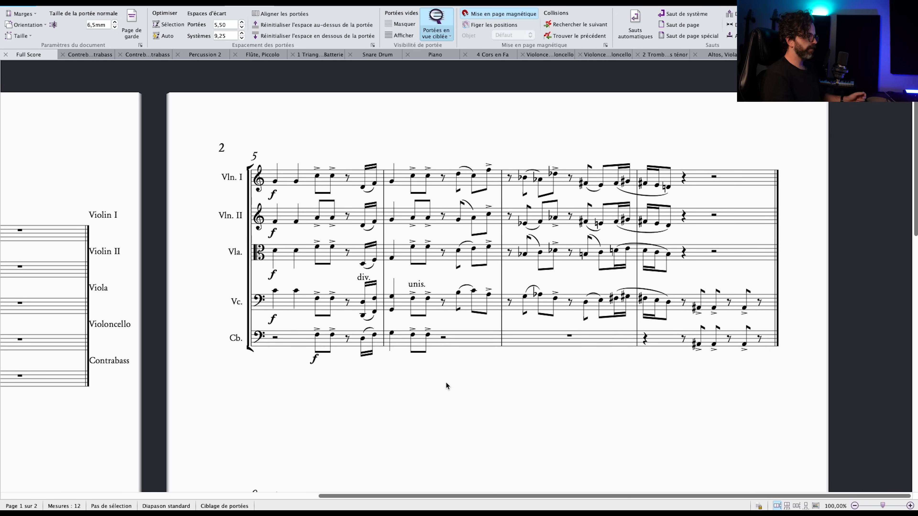
pyautogui.moveTo(450, 365); pyautogui.dragTo(441, 370)
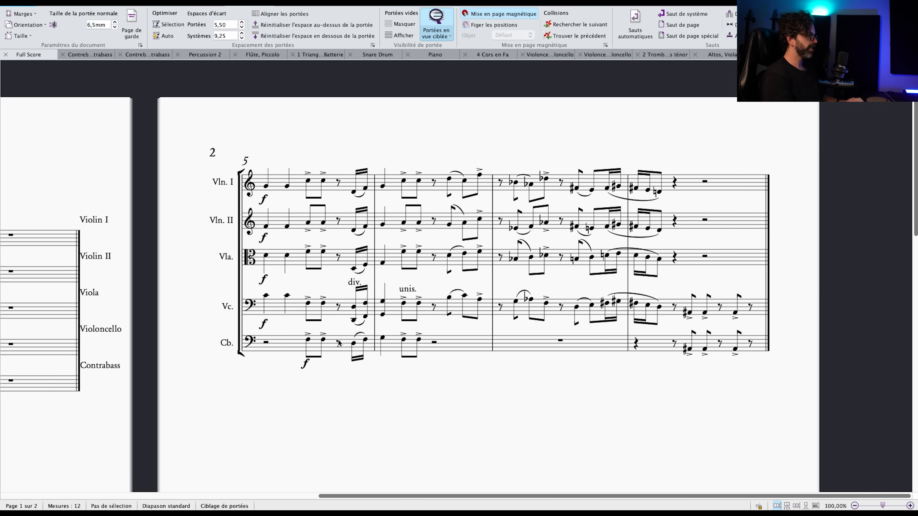
# Select the contrabass passage from bar 5 beat 4.5 to bar 6 beat 2 and restore all the score's staves.
pyautogui.click(354, 343)
pyautogui.keyDown('shift'); pyautogui.click(382, 338); pyautogui.keyUp('shift')
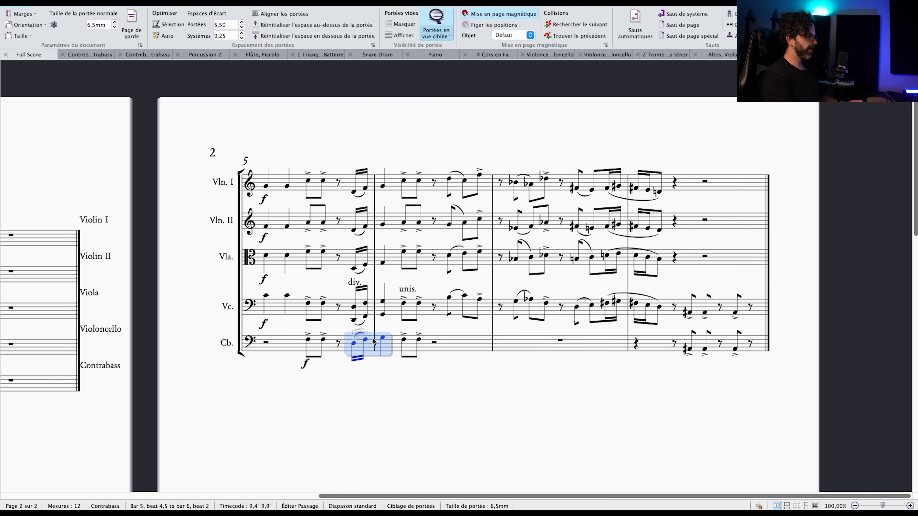
pyautogui.press('super+alt+f')
# Add a low F2 to the two accented left-hand piano chords in bar 1.
pyautogui.click(293, 176)
pyautogui.press('super+Down')
pyautogui.click(307, 177)
pyautogui.press('super+Down')
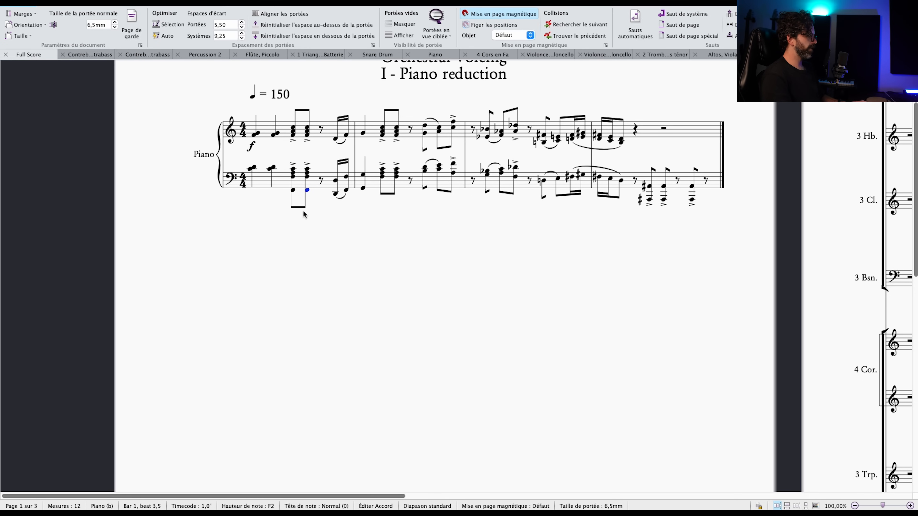
pyautogui.moveTo(468, 361); pyautogui.dragTo(447, 363)
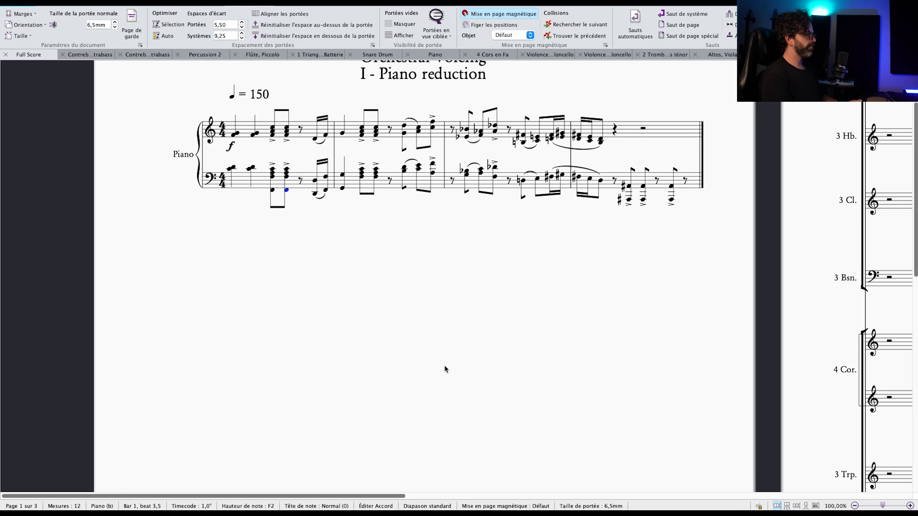
# Add lower octaves to the contrabass notes D, F and G from the end of bar 5 into bar 6.
pyautogui.click(384, 324)
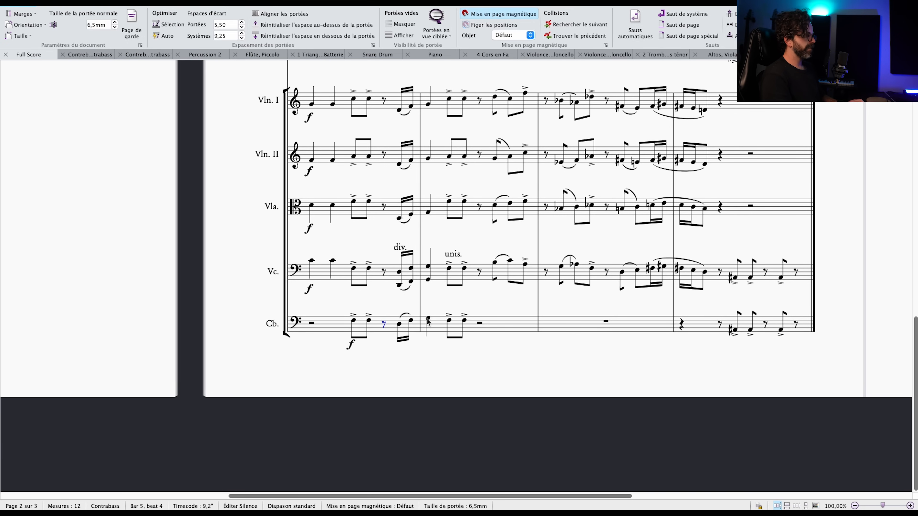
pyautogui.keyDown('shift'); pyautogui.click(427, 321); pyautogui.keyUp('shift')
pyautogui.press('super+Down')
pyautogui.press('Escape')
pyautogui.moveTo(467, 352); pyautogui.dragTo(445, 339)
pyautogui.press('super+Up')
pyautogui.press('8')
pyautogui.press('Escape')
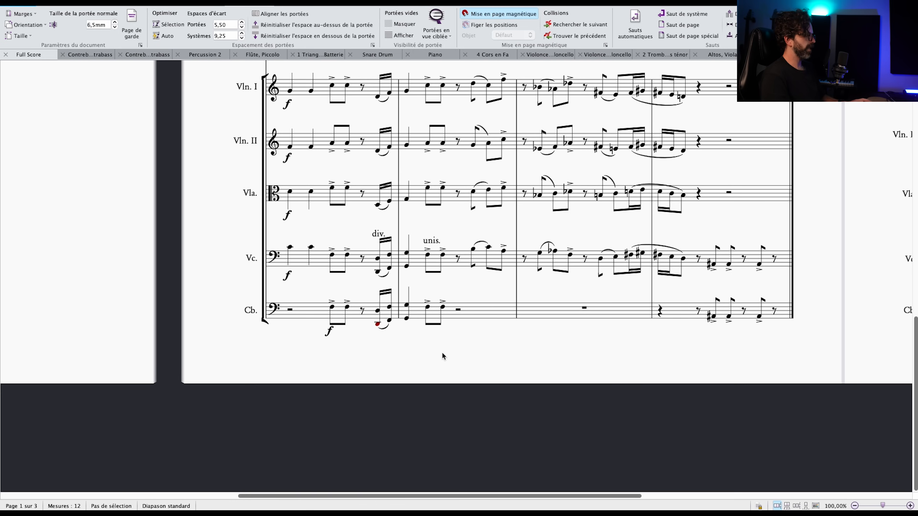
# Copy the cello's div. and unis. markings to the contrabass, at bar 5's sixteenth notes and bar 6's first accented note.
pyautogui.hscroll(-3, 461, 337)
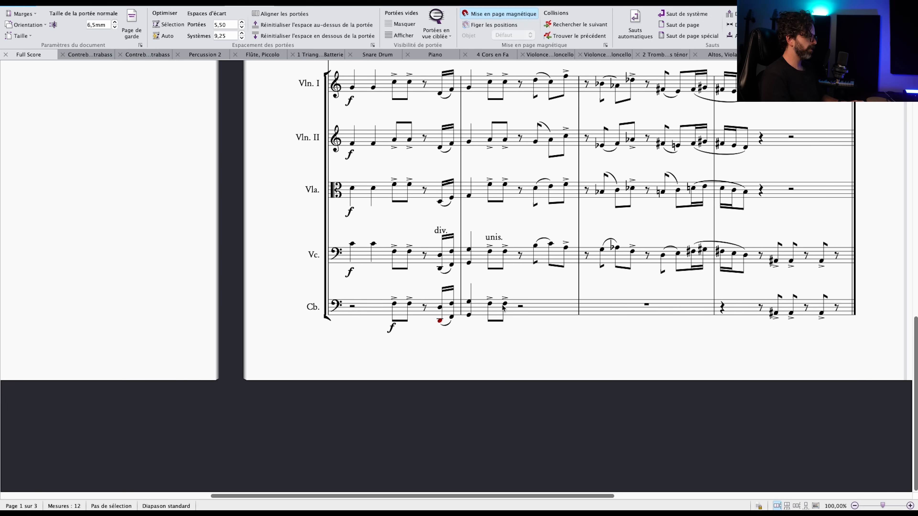
pyautogui.click(447, 235)
pyautogui.keyDown('alt'); pyautogui.click(441, 308); pyautogui.keyUp('alt')
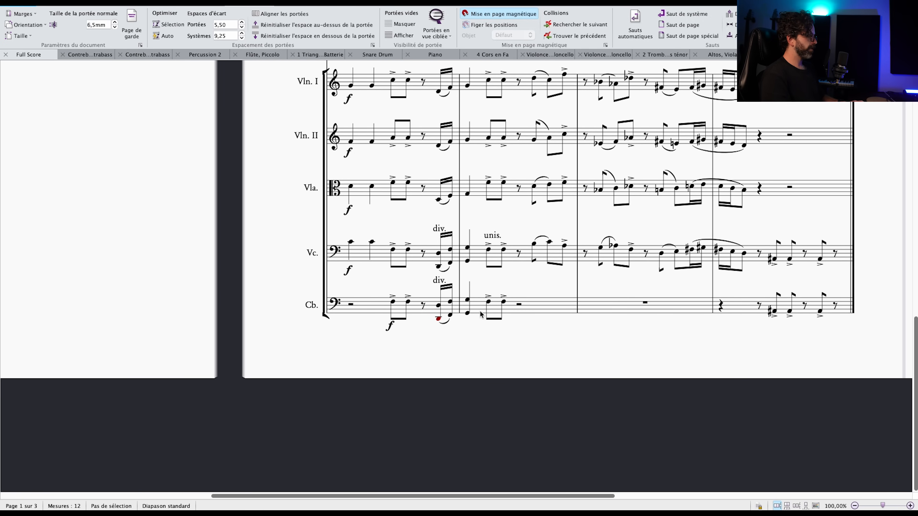
pyautogui.click(489, 302)
pyautogui.click(492, 237)
pyautogui.keyDown('alt'); pyautogui.click(489, 303); pyautogui.keyUp('alt')
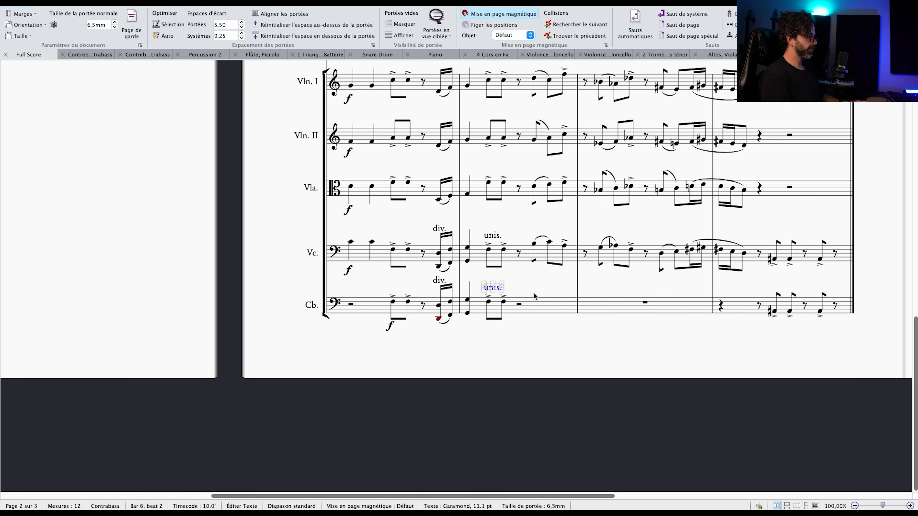
# Examine the shared cello and contrabass figure in bar 8 and the cello line from bar 6 beat 3 to bar 8 beat 2.
pyautogui.press('Escape')
pyautogui.hscroll(5, 533, 292)
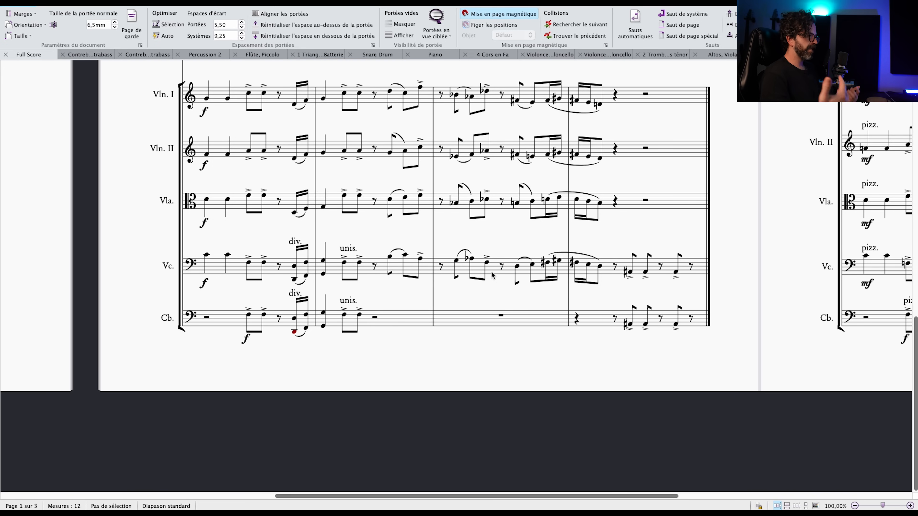
pyautogui.click(615, 268)
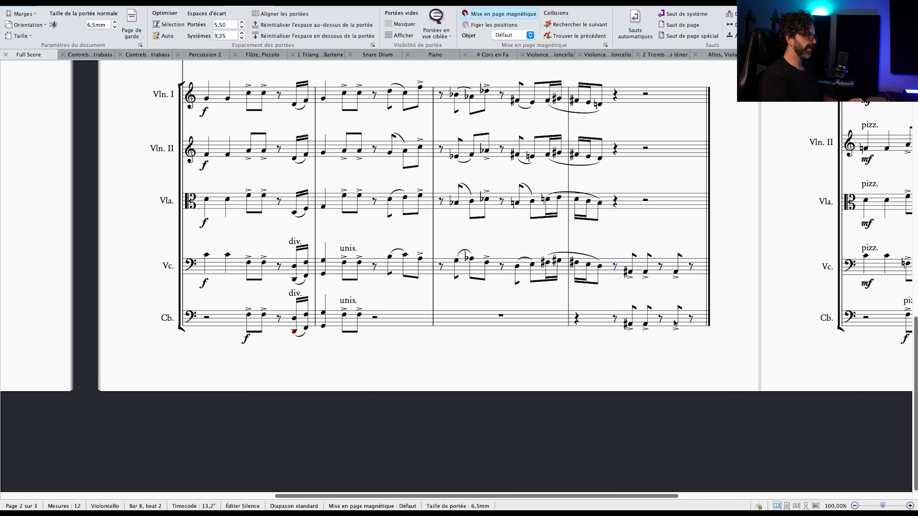
pyautogui.keyDown('shift'); pyautogui.click(675, 325); pyautogui.keyUp('shift')
pyautogui.keyDown('shift'); pyautogui.click(691, 322); pyautogui.keyUp('shift')
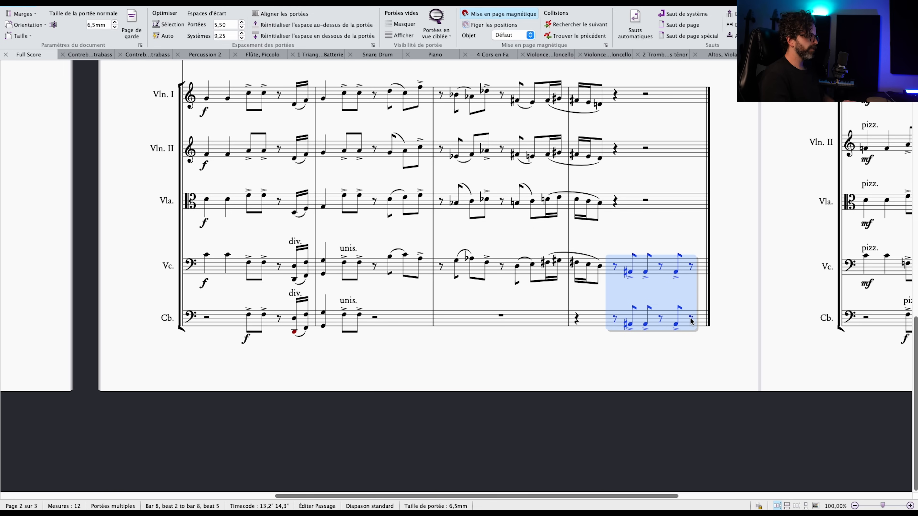
pyautogui.press('Escape')
pyautogui.click(373, 267)
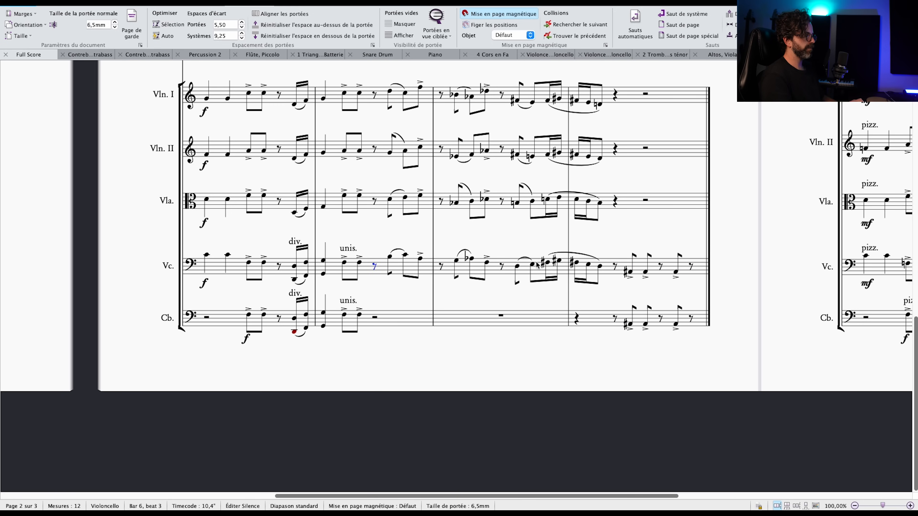
pyautogui.keyDown('shift'); pyautogui.click(601, 269); pyautogui.keyUp('shift')
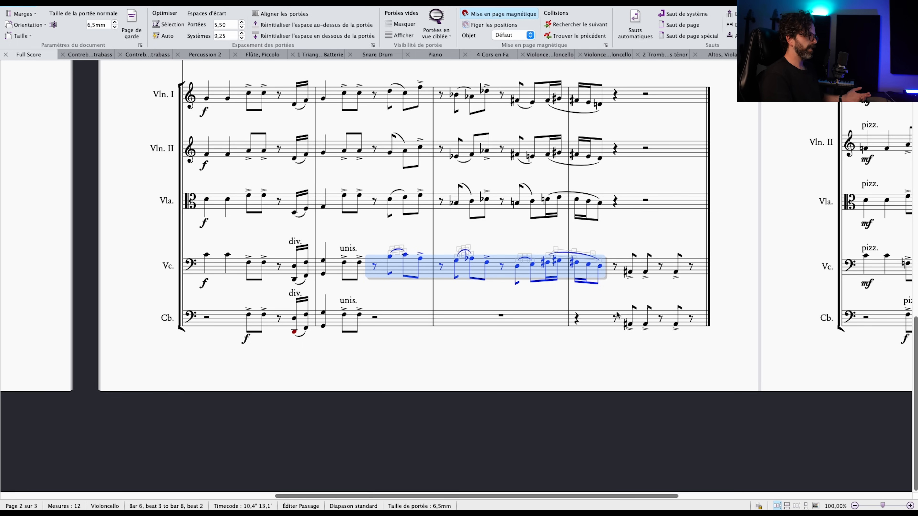
pyautogui.moveTo(631, 325); pyautogui.dragTo(690, 272)
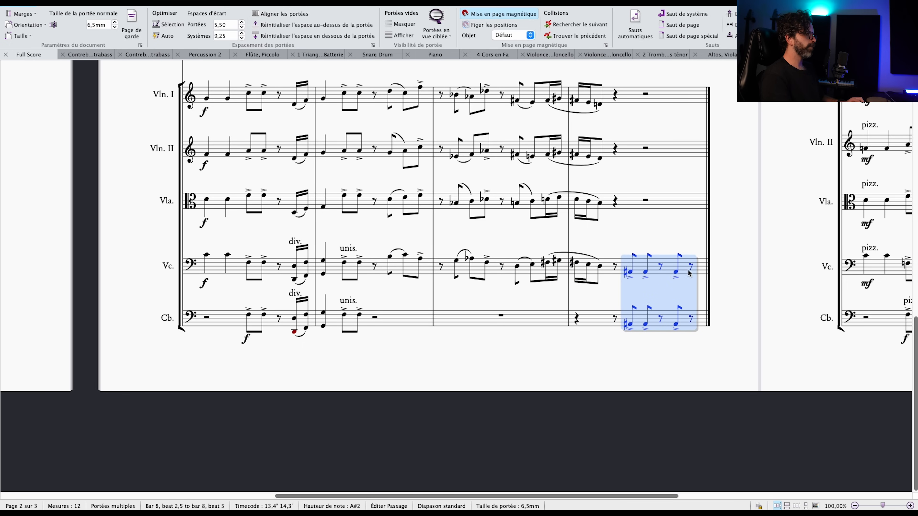
pyautogui.press('Escape')
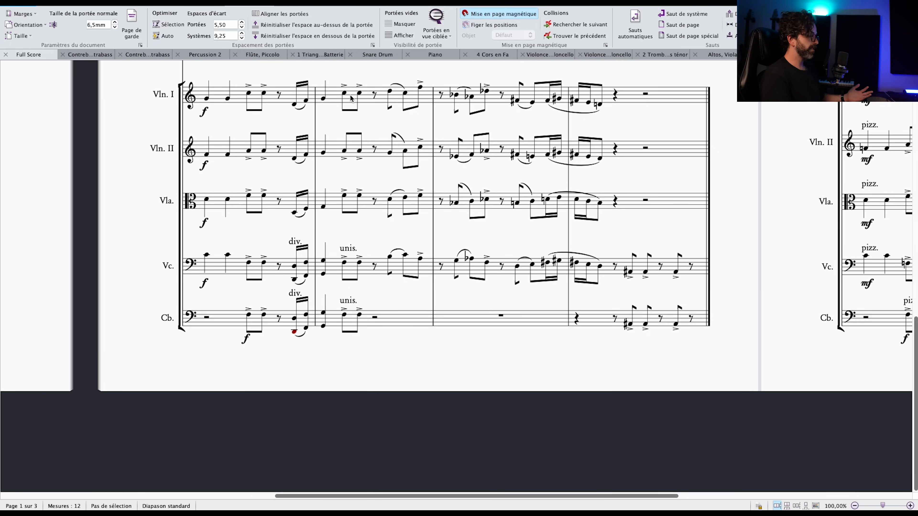
# Select the whole Violin I line from bar 5 to the end of bar 8.
pyautogui.scroll(1, 339, 113)
pyautogui.click(221, 110)
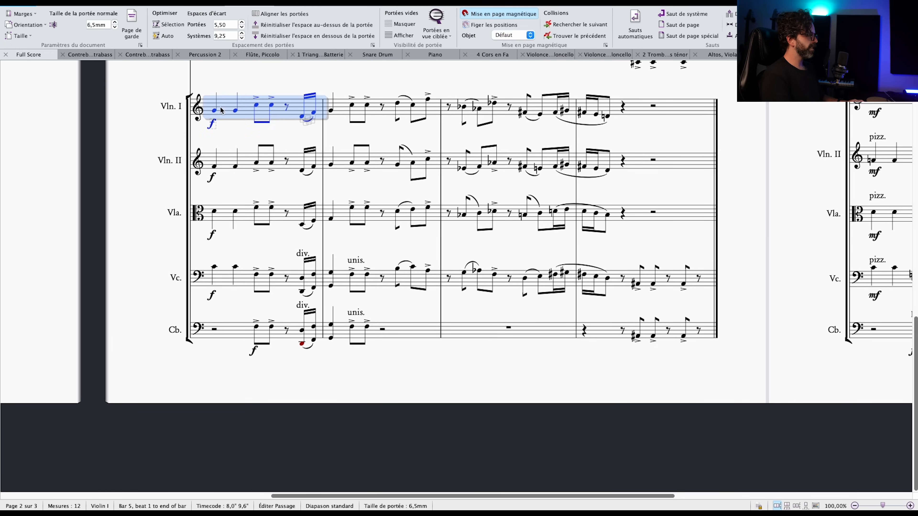
pyautogui.keyDown('shift'); pyautogui.click(683, 114); pyautogui.keyUp('shift')
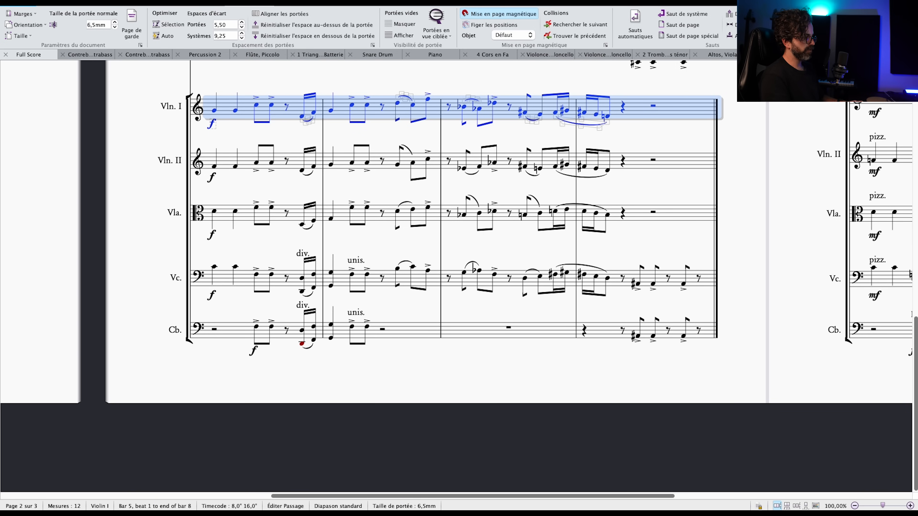
# Switch to the Orchestral Voicing presentation in Google Slides, enlarge its window and examine the section balance chart before returning to the score.
pyautogui.hotkey('ctrl', 'Left')
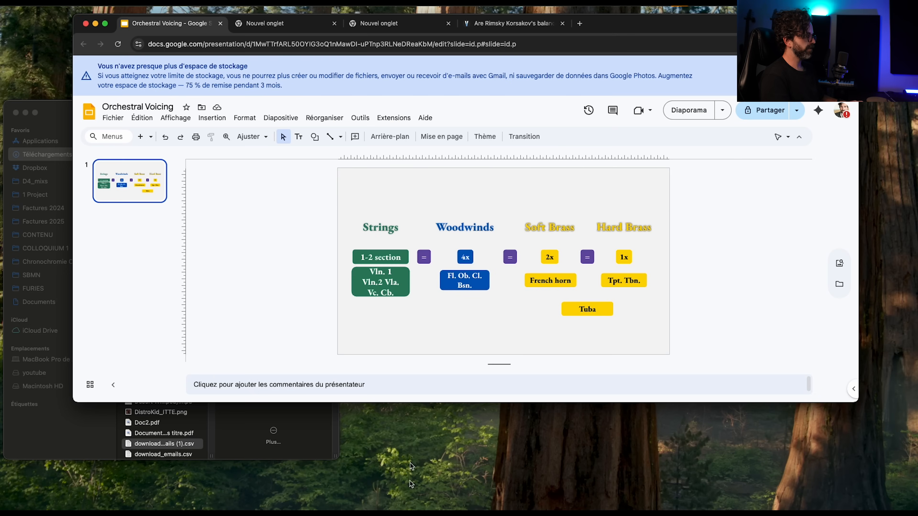
pyautogui.scroll(5, 744, 266)
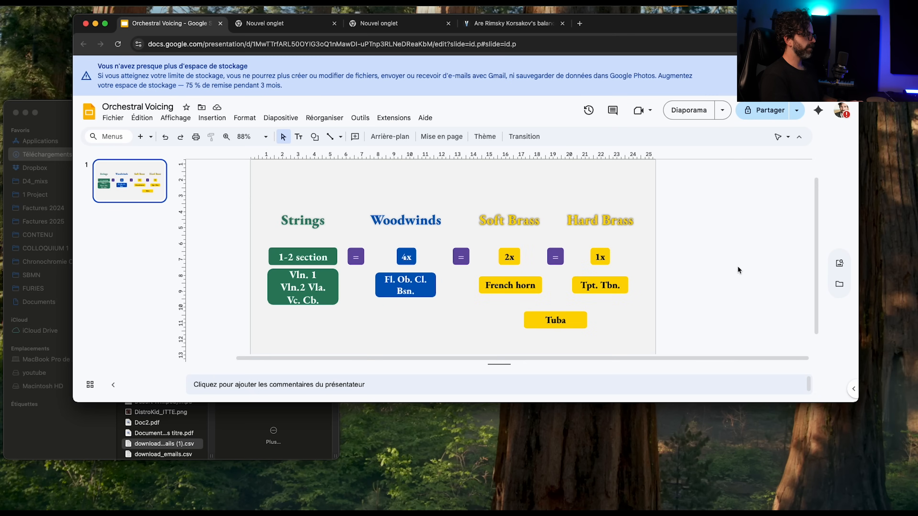
pyautogui.moveTo(819, 403); pyautogui.dragTo(818, 510)
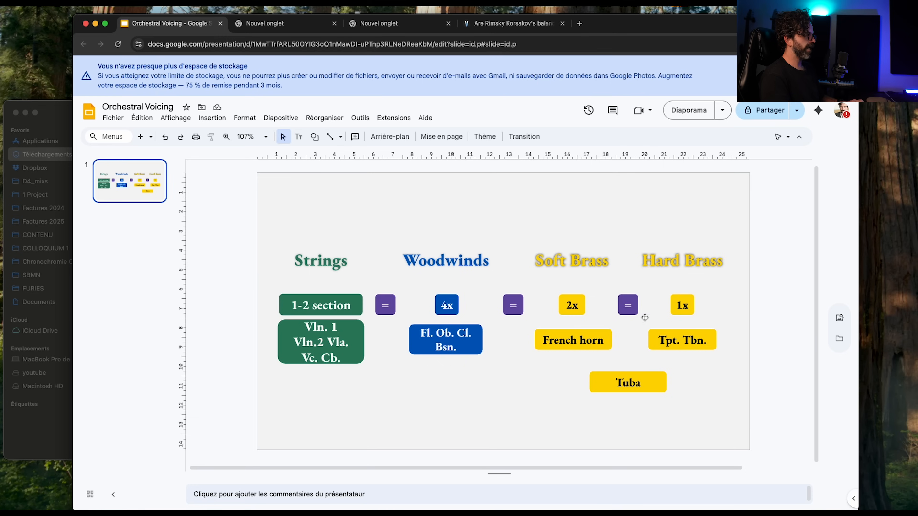
pyautogui.click(688, 307)
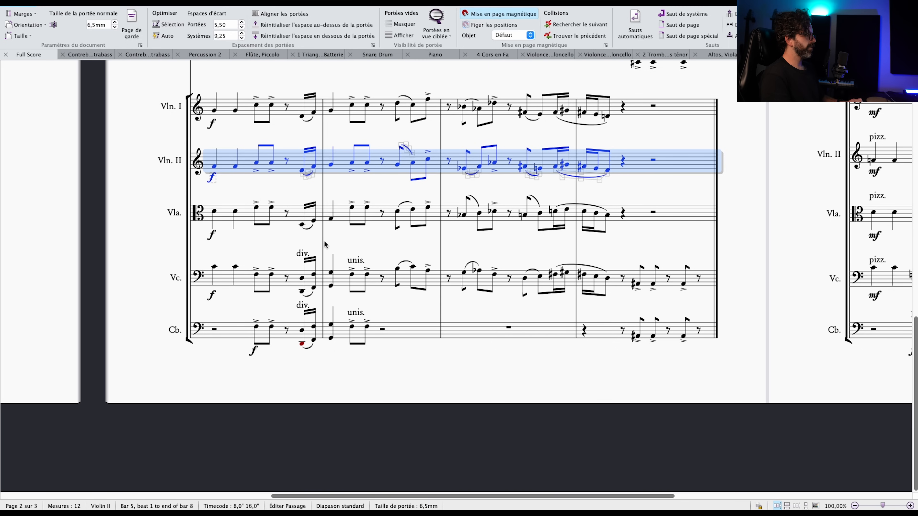
pyautogui.press('Escape')
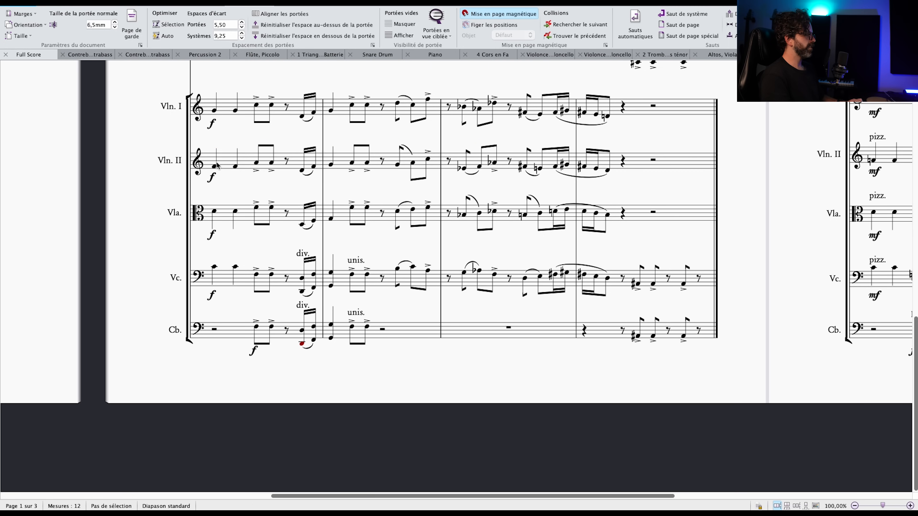
# Select both violin parts from the sixteenth notes at bar 5 beat 4.5 through the first note of bar 6.
pyautogui.click(216, 166)
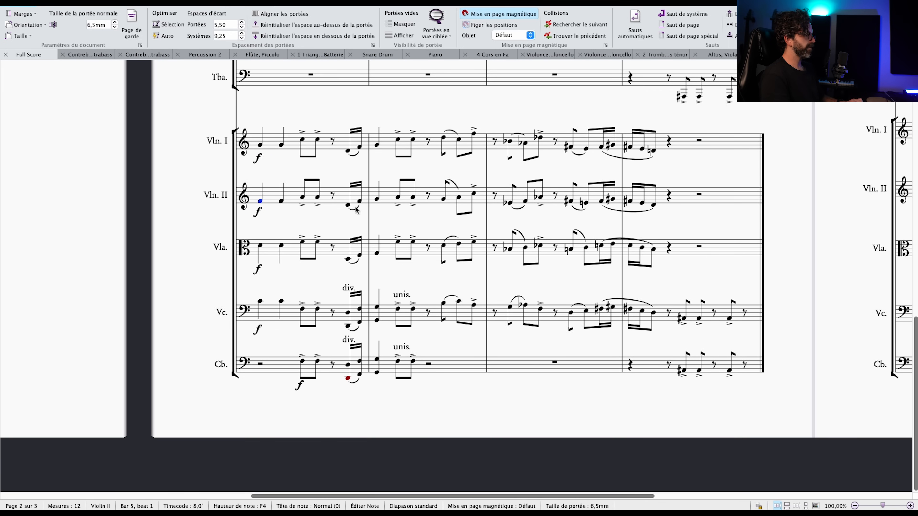
pyautogui.keyDown('shift'); pyautogui.click(359, 201); pyautogui.keyUp('shift')
pyautogui.click(377, 199)
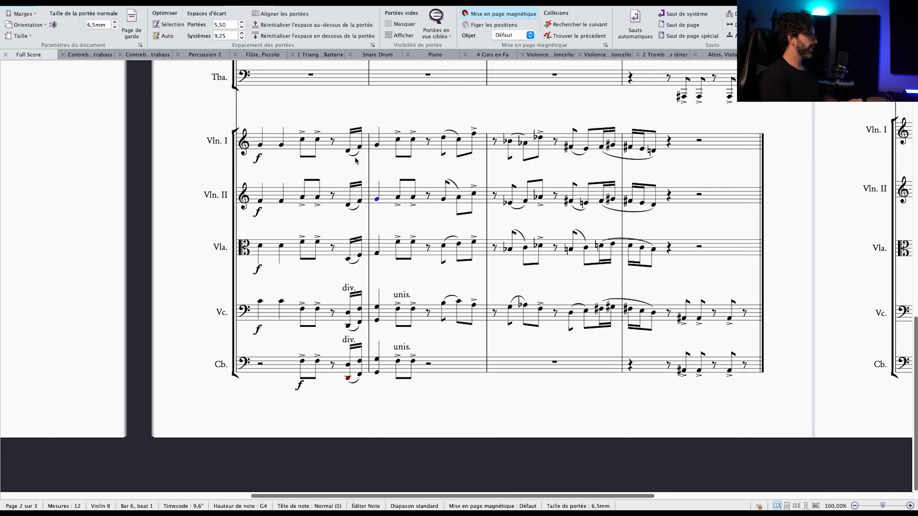
pyautogui.keyDown('shift'); pyautogui.click(348, 150); pyautogui.keyUp('shift')
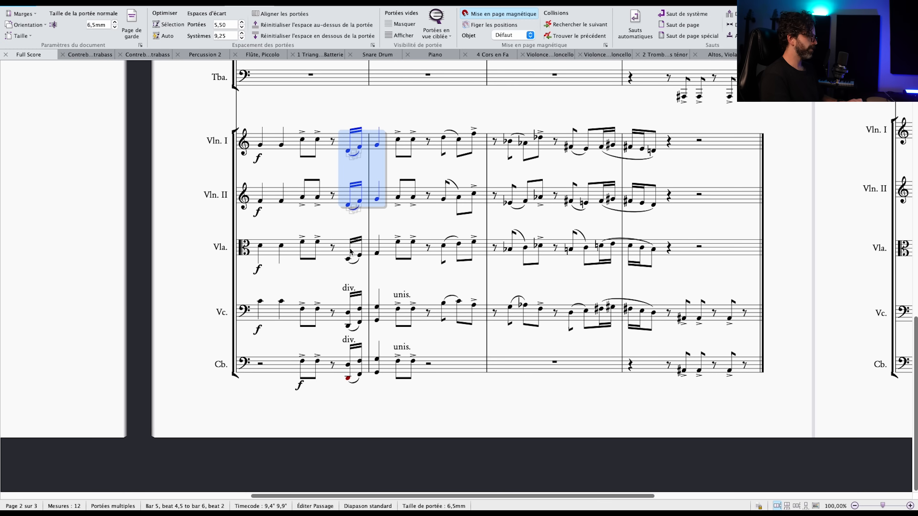
pyautogui.scroll(2, 332, 221)
pyautogui.hscroll(-2, 333, 221)
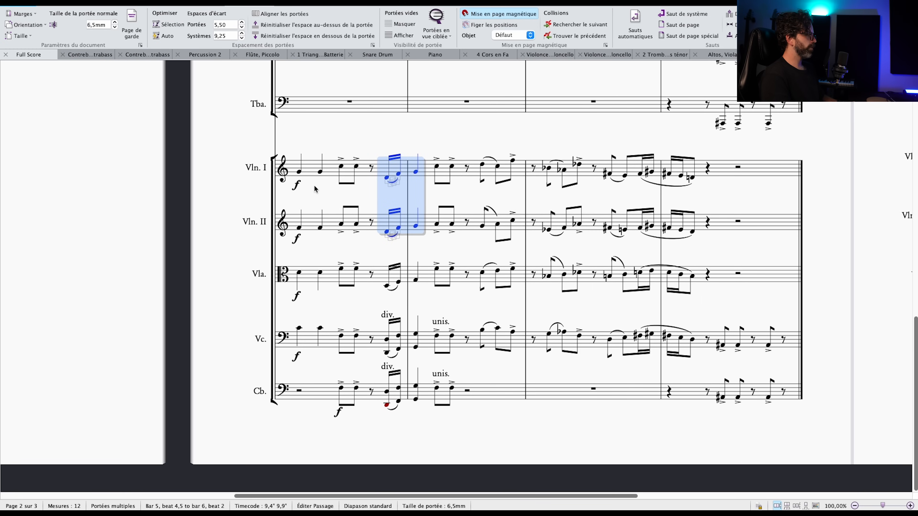
# Add the text 1 above the first bar 5 note of Violin I and Violin II, and 2 between them at the sixteenth notes.
pyautogui.press('Escape')
pyautogui.click(300, 171)
pyautogui.hotkey('ctrl', 't')
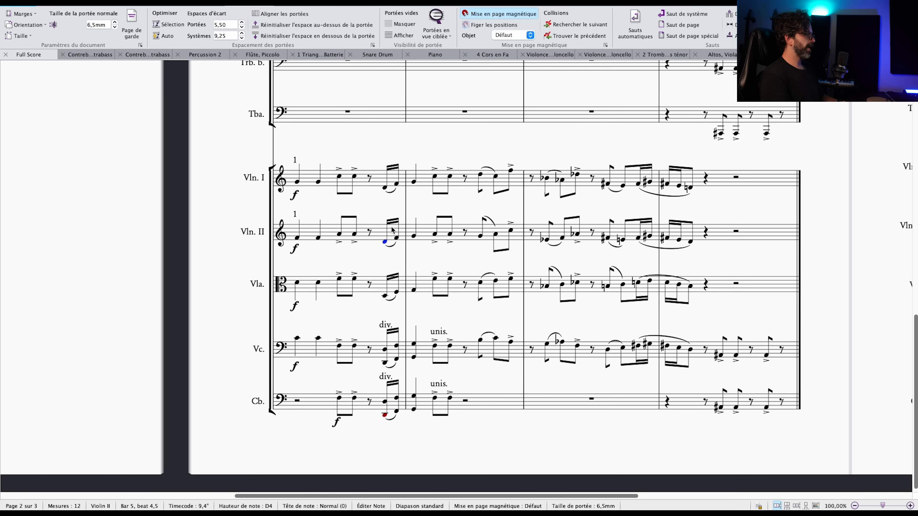
pyautogui.hotkey('ctrl', 't')
pyautogui.write('2')
pyautogui.press('Escape')
pyautogui.press('Escape')
pyautogui.hscroll(-5, 427, 205)
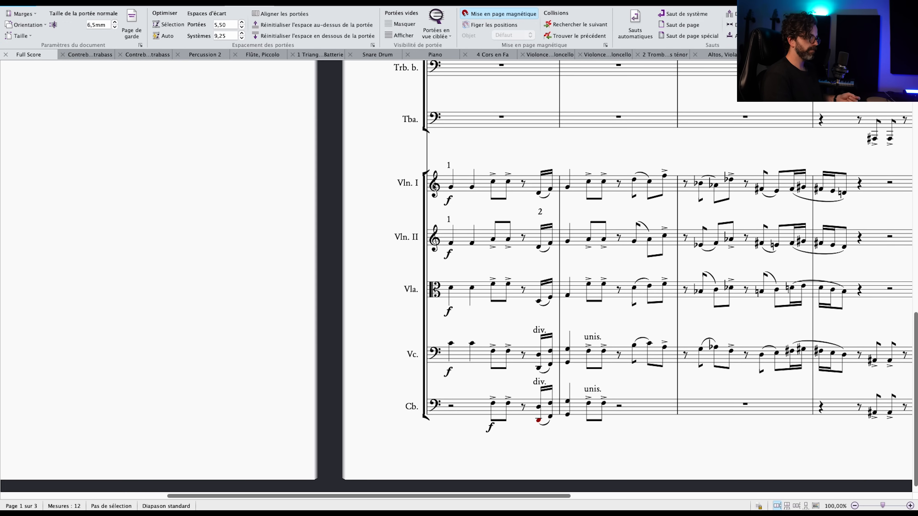
# Switch to the Google Slides balance chart, review the Hard Brass heading and the 4x and 1x ratios, and return to the score.
pyautogui.hscroll(-1, 434, 186)
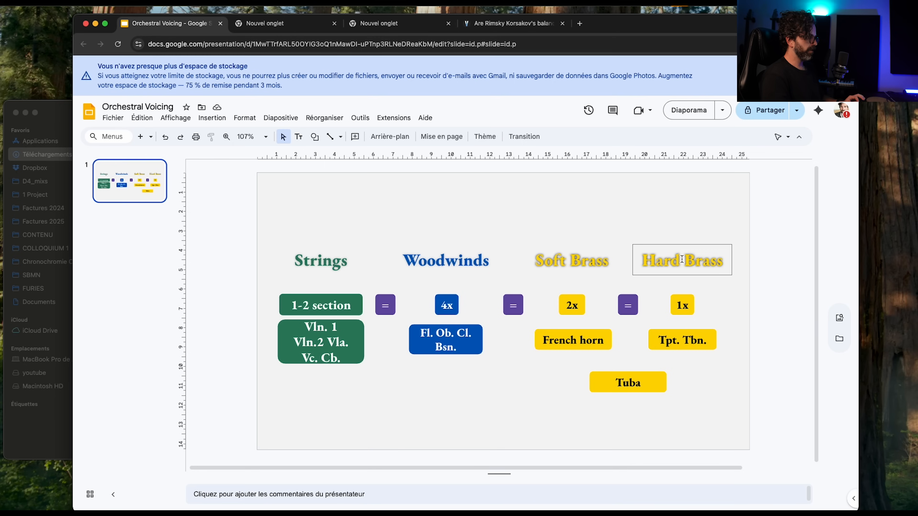
pyautogui.tripleClick(687, 268)
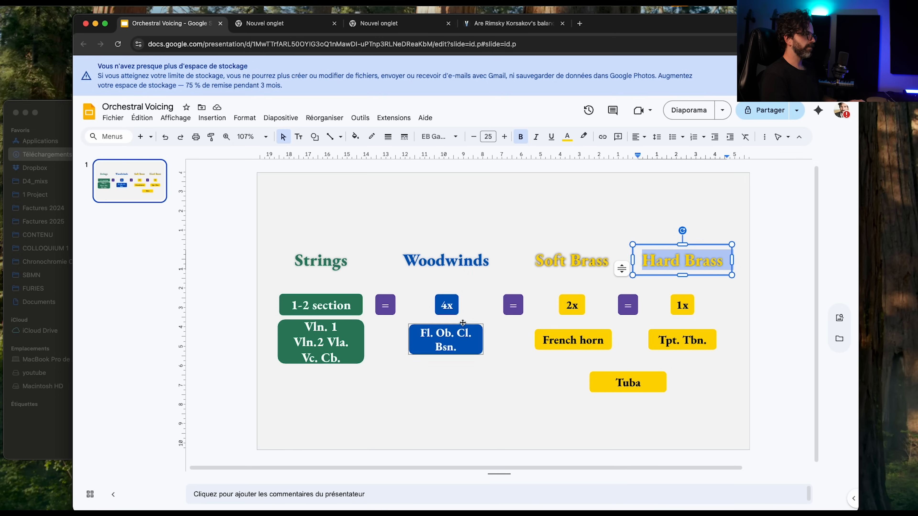
pyautogui.click(451, 309)
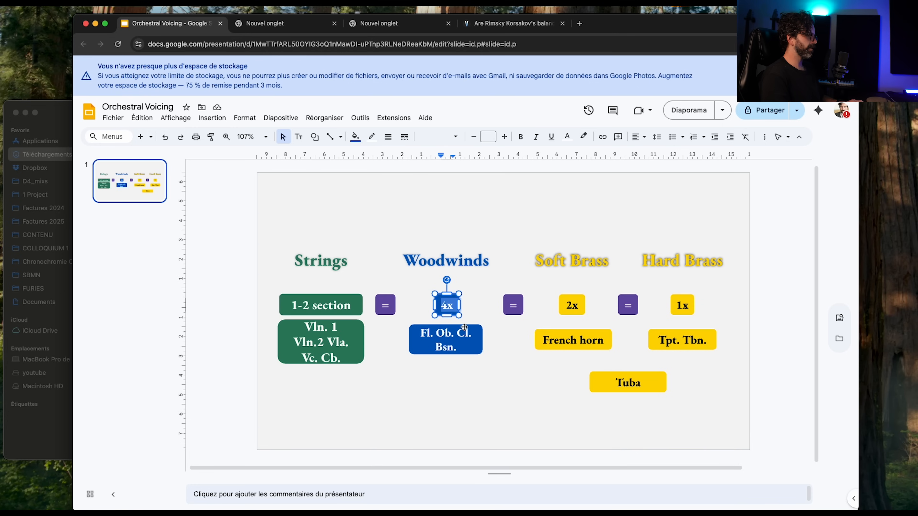
pyautogui.click(467, 305)
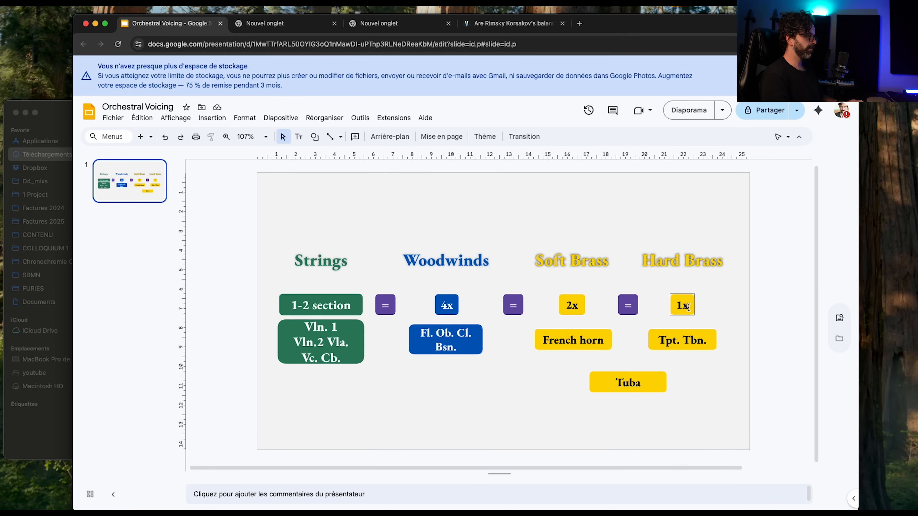
pyautogui.click(688, 306)
pyautogui.press('super+Tab')
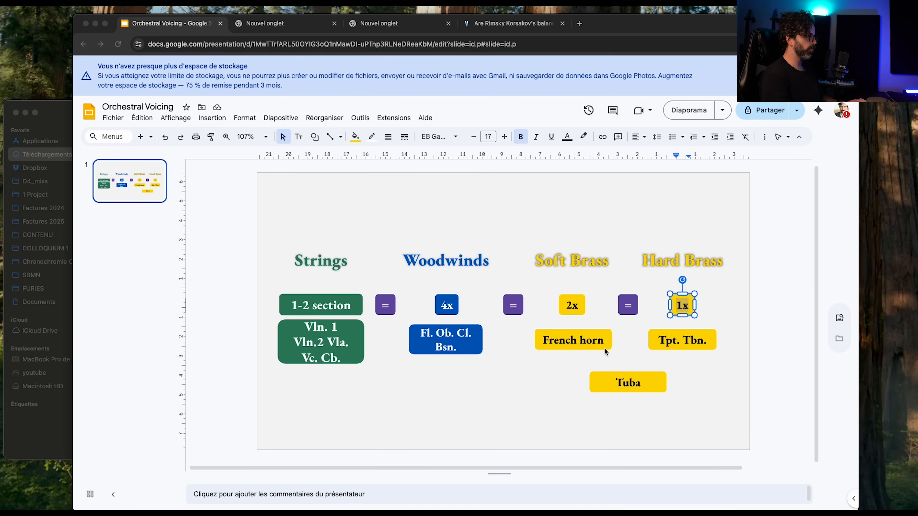
pyautogui.press('super+Tab')
# Select the Violin I and Violin II lines separately from bar 5 beat 1 to beat 4 to compare their independent notes.
pyautogui.moveTo(610, 162); pyautogui.dragTo(553, 165)
pyautogui.click(393, 186)
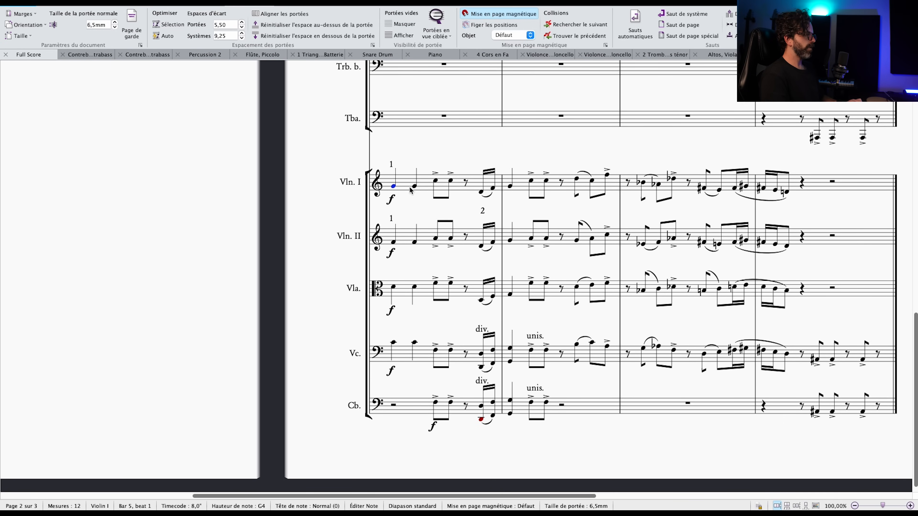
pyautogui.keyDown('shift'); pyautogui.click(451, 184); pyautogui.keyUp('shift')
pyautogui.click(394, 242)
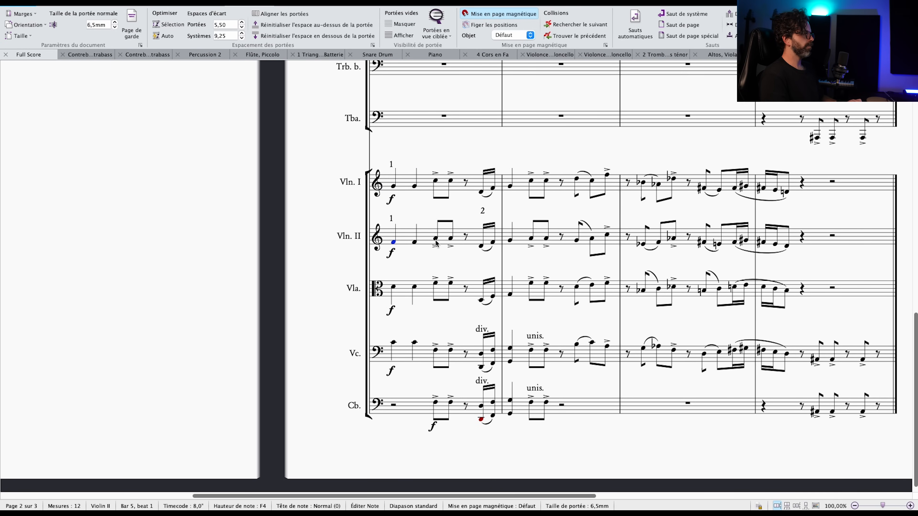
pyautogui.keyDown('shift'); pyautogui.click(451, 244); pyautogui.keyUp('shift')
pyautogui.click(394, 186)
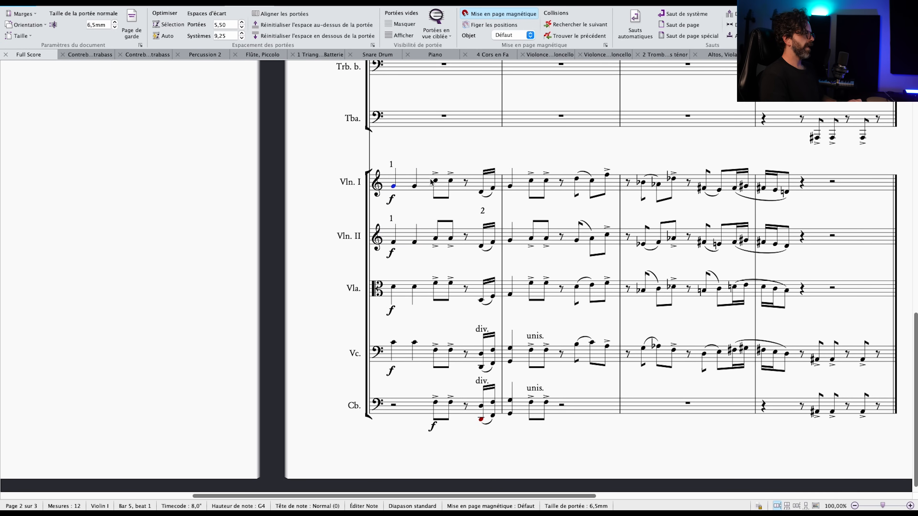
pyautogui.keyDown('shift'); pyautogui.click(449, 180); pyautogui.keyUp('shift')
pyautogui.click(393, 186)
pyautogui.keyDown('shift'); pyautogui.click(450, 184); pyautogui.keyUp('shift')
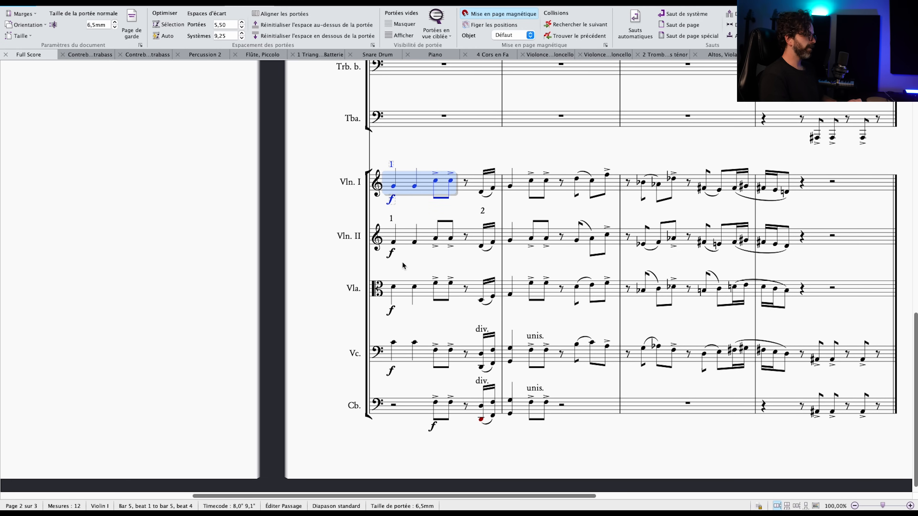
pyautogui.click(394, 242)
pyautogui.keyDown('shift'); pyautogui.click(452, 241); pyautogui.keyUp('shift')
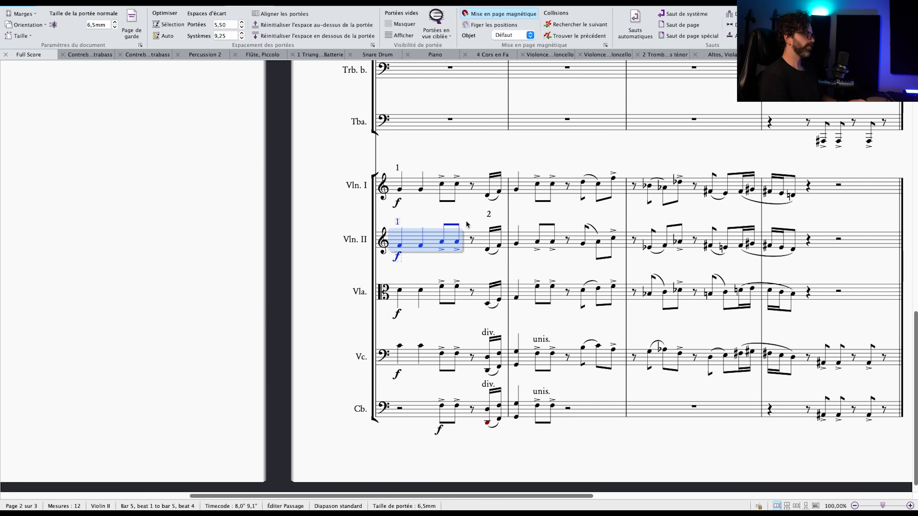
# Examine the violins' shared sixteenth notes at the end of bar 5 and their first note of bar 6.
pyautogui.click(488, 250)
pyautogui.keyDown('shift'); pyautogui.click(500, 247); pyautogui.keyUp('shift')
pyautogui.keyDown('shift'); pyautogui.click(501, 215); pyautogui.keyUp('shift')
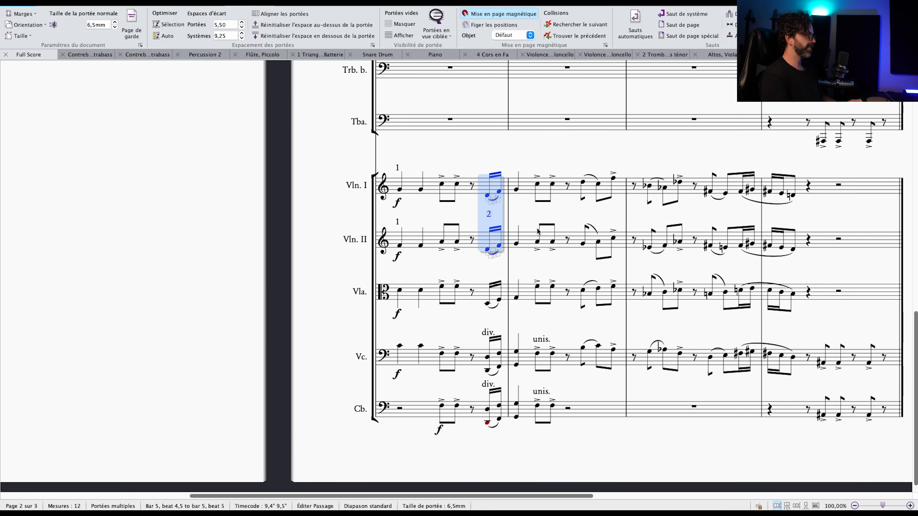
pyautogui.keyDown('shift'); pyautogui.click(517, 243); pyautogui.keyUp('shift')
pyautogui.click(523, 213)
# Copy the 1 marking from Violin I to the first accented note of bar 6 in both violin parts.
pyautogui.click(397, 168)
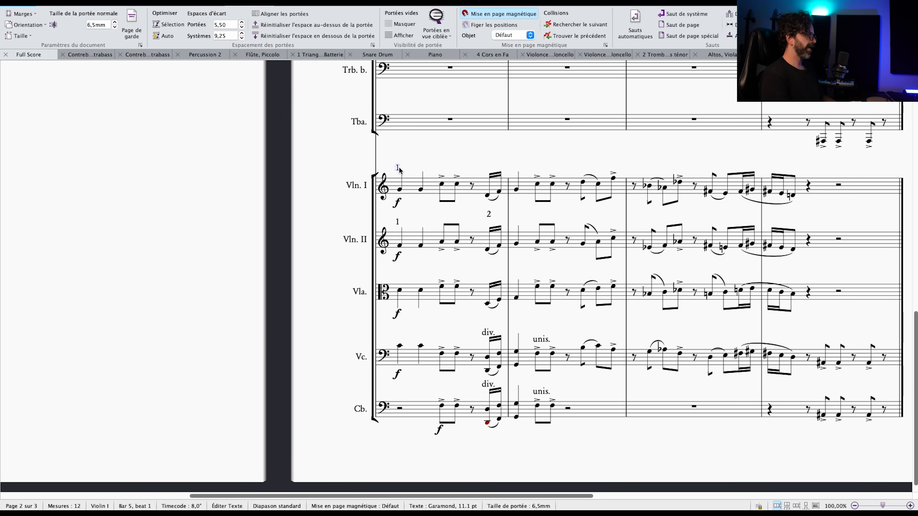
pyautogui.click(538, 183)
pyautogui.write('1')
pyautogui.click(538, 241)
pyautogui.write('1')
pyautogui.moveTo(575, 207); pyautogui.dragTo(528, 211)
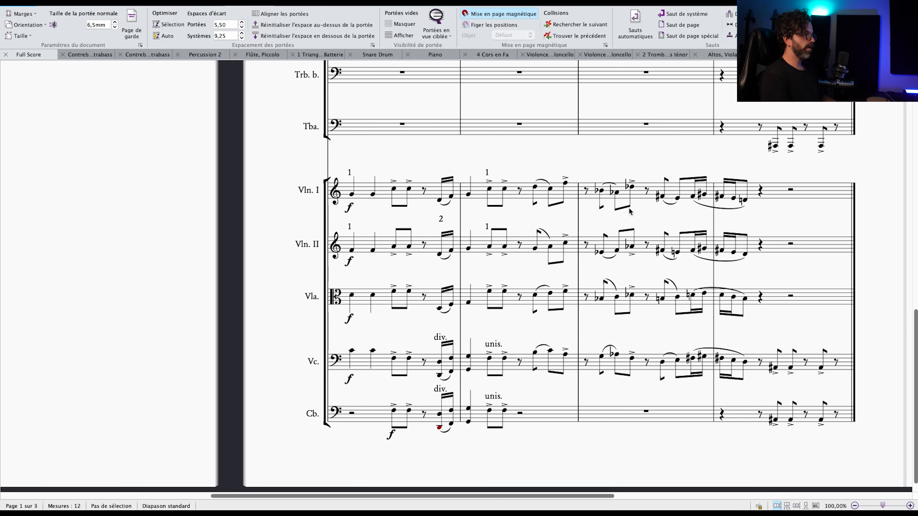
# Copy the 1 marking to the first note of bar 5 in the viola and cello parts.
pyautogui.hscroll(5, 592, 227)
pyautogui.scroll(-1, 673, 228)
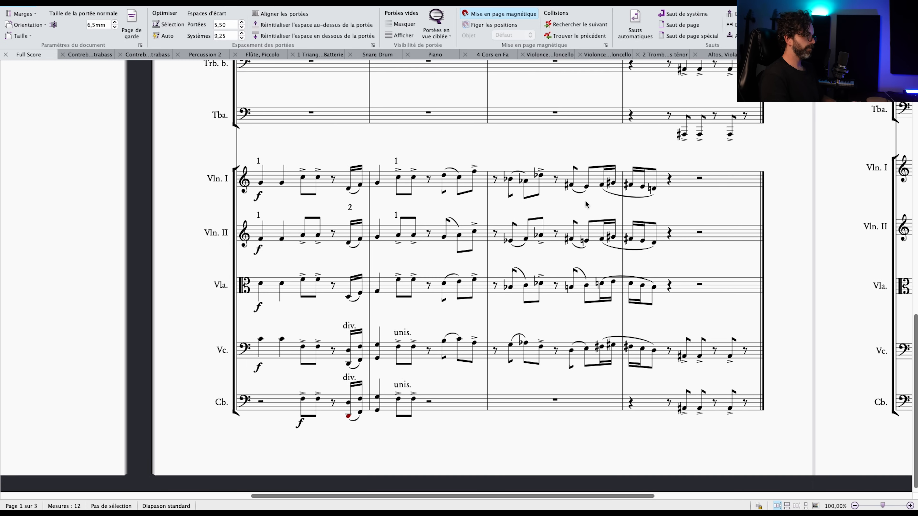
pyautogui.hscroll(-5, 453, 209)
pyautogui.click(443, 178)
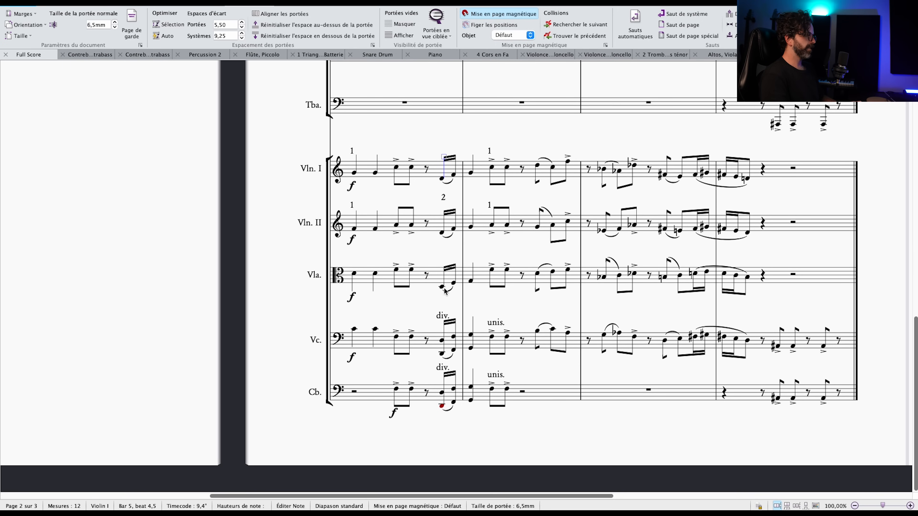
pyautogui.press('Escape')
pyautogui.scroll(-2, 397, 264)
pyautogui.click(365, 250)
pyautogui.click(361, 186)
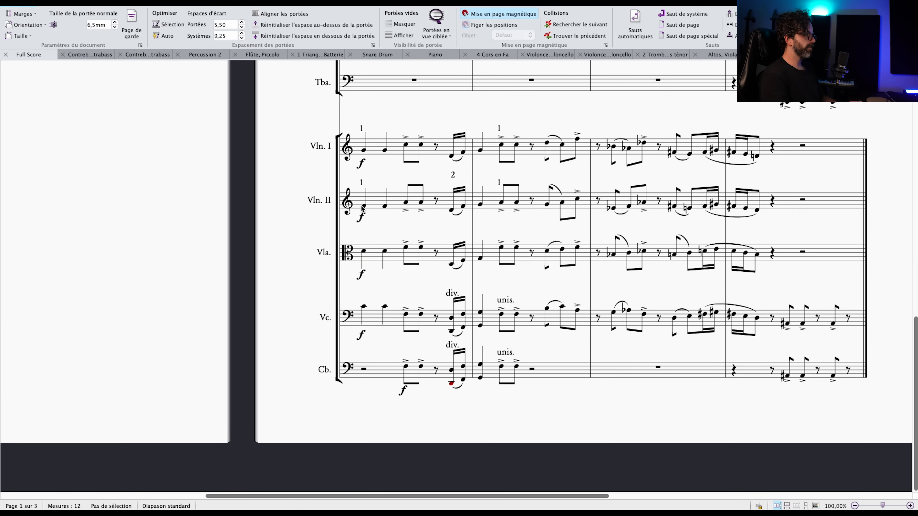
pyautogui.keyDown('alt'); pyautogui.keyDown('shift'); pyautogui.click(363, 249); pyautogui.keyUp('shift'); pyautogui.keyUp('alt')
pyautogui.scroll(-2, 397, 278)
pyautogui.keyDown('alt'); pyautogui.click(372, 282); pyautogui.keyUp('alt')
pyautogui.hscroll(3, 398, 282)
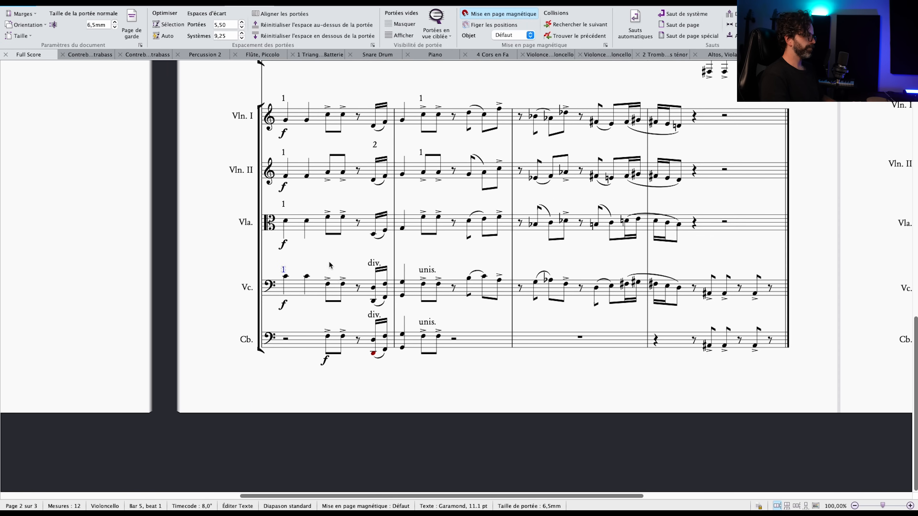
# Add a 1 marking between the viola and cello staves for their shared sixteenth notes at the end of bar 5.
pyautogui.click(374, 288)
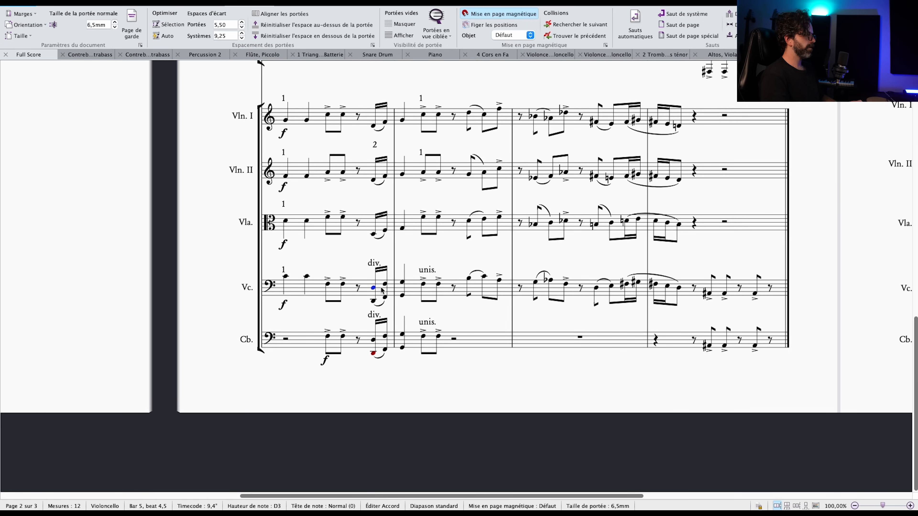
pyautogui.keyDown('super'); pyautogui.click(386, 284); pyautogui.keyUp('super')
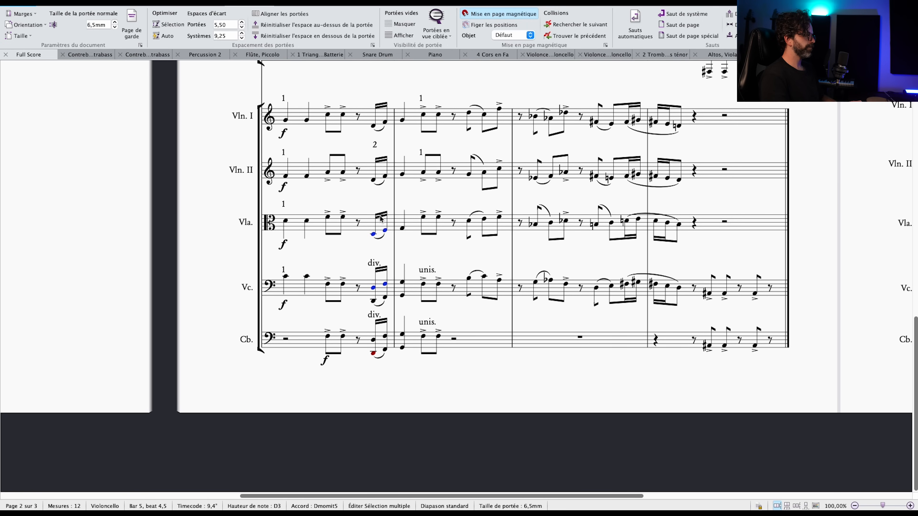
pyautogui.press('Escape')
pyautogui.click(374, 144)
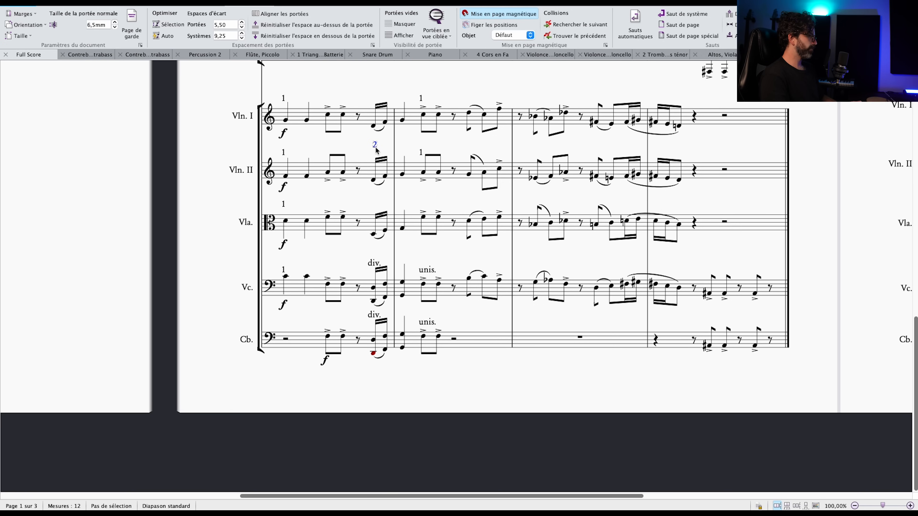
pyautogui.click(373, 234)
pyautogui.write('2')
pyautogui.press('Escape')
pyautogui.doubleClick(375, 197)
pyautogui.write('1')
pyautogui.press('Escape')
pyautogui.press('Escape')
pyautogui.moveTo(376, 198); pyautogui.dragTo(375, 246)
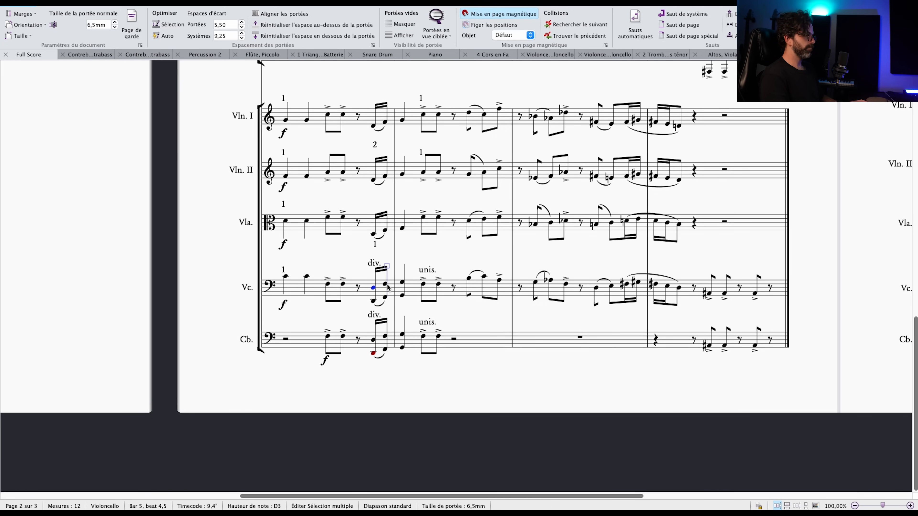
# Change the marking below the violas' sixteenth notes at the end of bar 5 to 1.5.
pyautogui.write('.5')
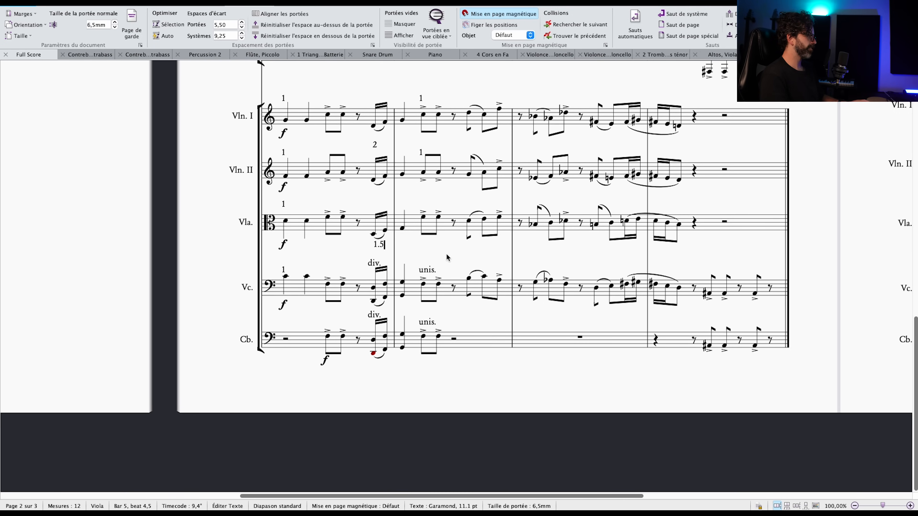
pyautogui.moveTo(424, 249); pyautogui.dragTo(447, 244)
pyautogui.click(401, 244)
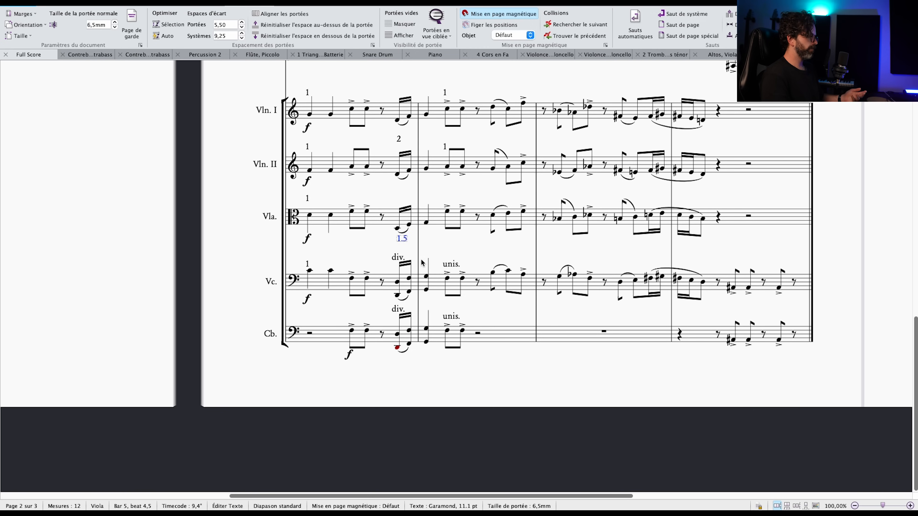
# Check the violas' line from the sixteenths into bar 6 and lower the 1.5 marking toward the cello staff, with div. clear of it.
pyautogui.click(397, 228)
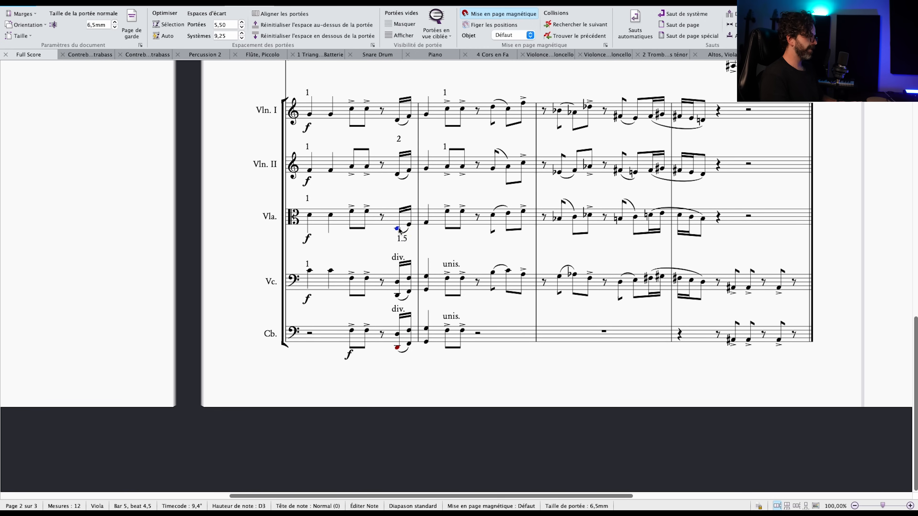
pyautogui.keyDown('super'); pyautogui.click(409, 224); pyautogui.keyUp('super')
pyautogui.keyDown('super'); pyautogui.click(426, 223); pyautogui.keyUp('super')
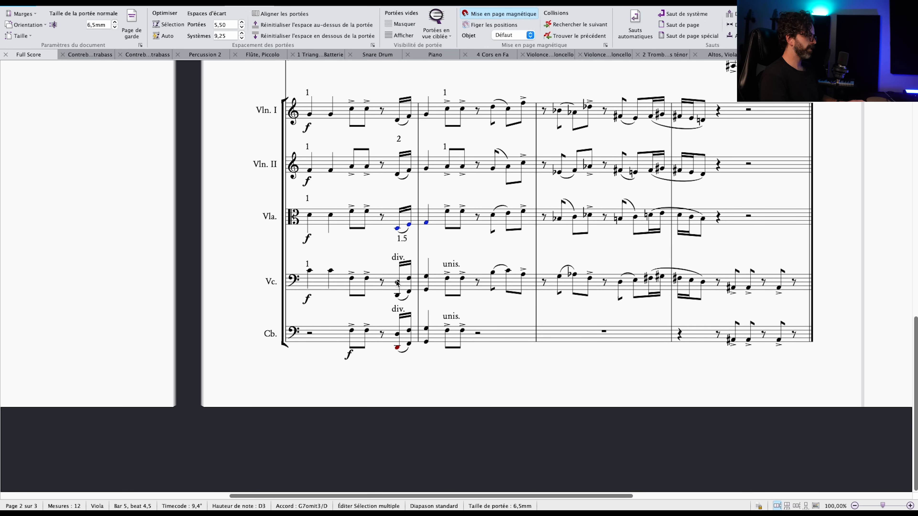
pyautogui.press('Escape')
pyautogui.moveTo(402, 241); pyautogui.dragTo(403, 249)
pyautogui.click(431, 250)
pyautogui.click(402, 249)
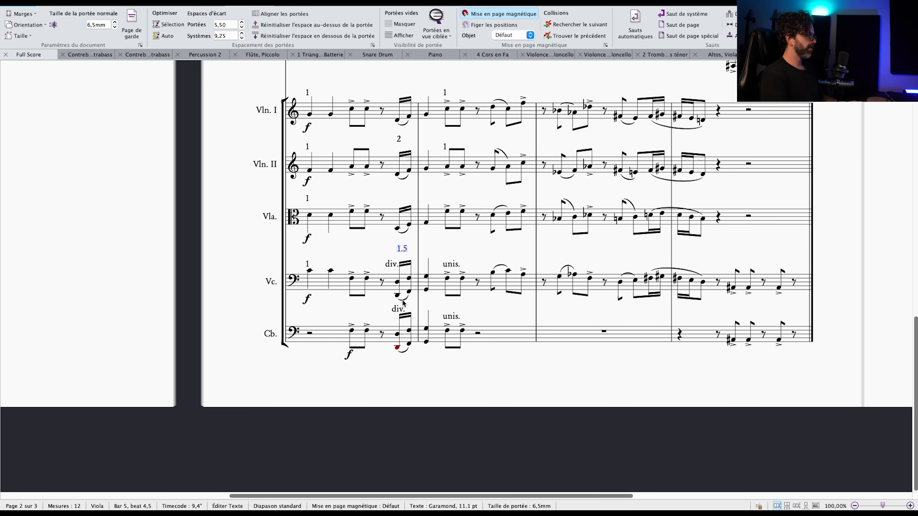
# Mark the lower cello and upper contrabass line at the end of bar 5 with 1, and the lowest contrabass line with 0.5.
pyautogui.click(397, 295)
pyautogui.keyDown('super'); pyautogui.click(409, 292); pyautogui.keyUp('super')
pyautogui.keyDown('super'); pyautogui.click(426, 290); pyautogui.keyUp('super')
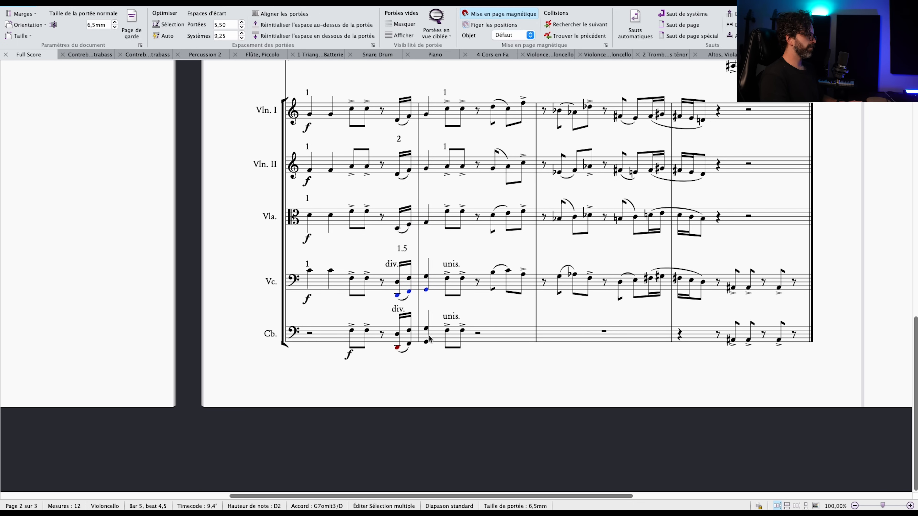
pyautogui.keyDown('super'); pyautogui.click(409, 330); pyautogui.keyUp('super')
pyautogui.keyDown('super'); pyautogui.click(426, 328); pyautogui.keyUp('super')
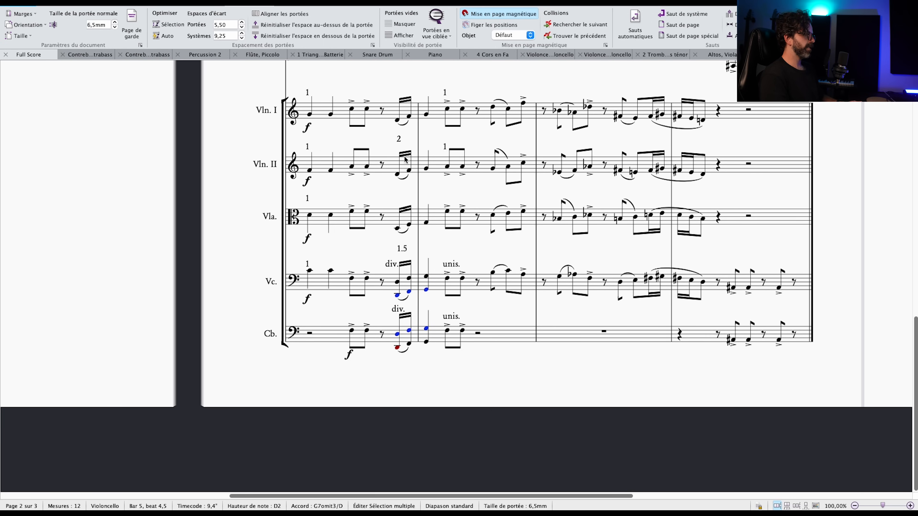
pyautogui.doubleClick(444, 147)
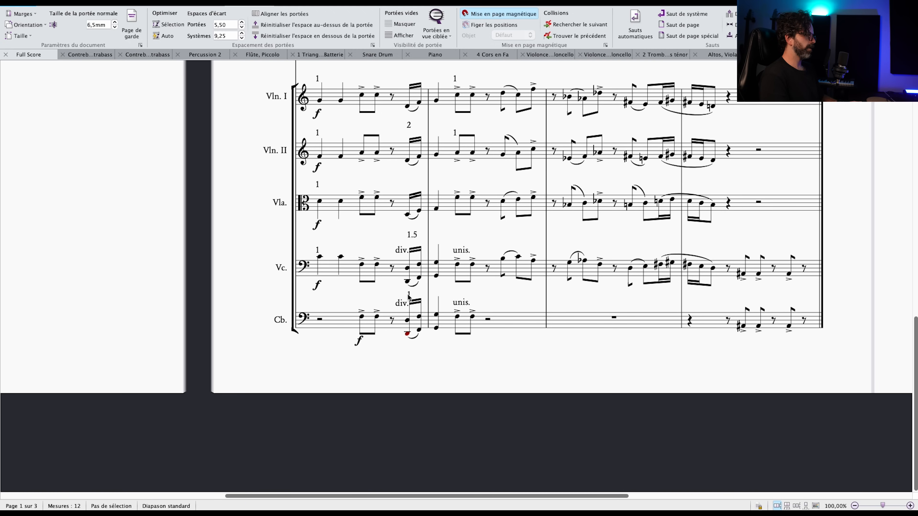
pyautogui.doubleClick(408, 296)
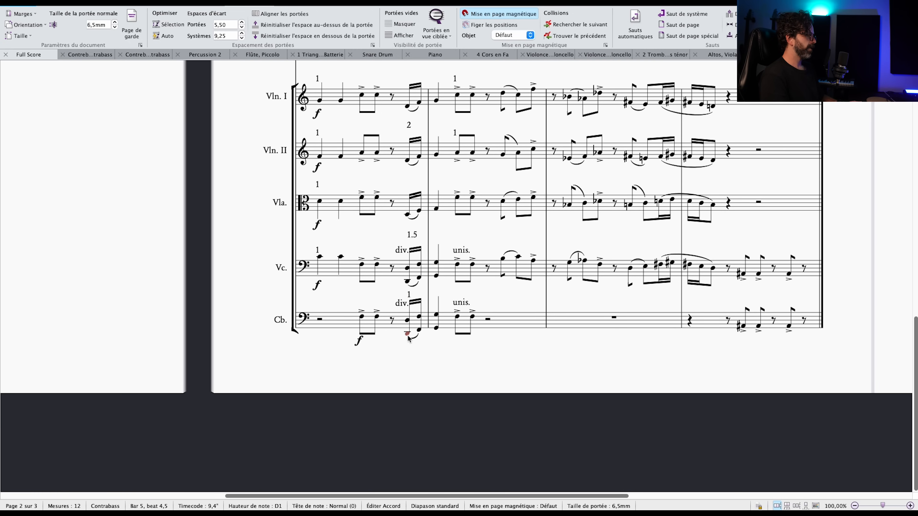
pyautogui.write('1')
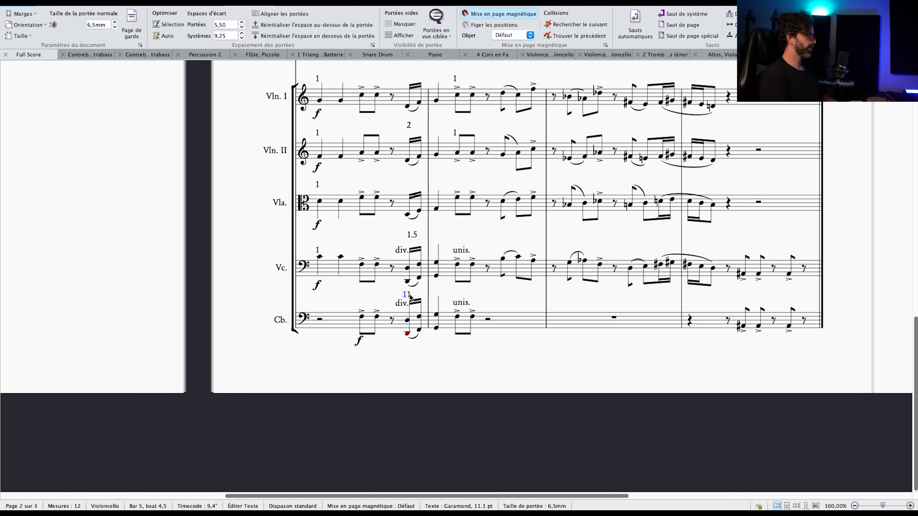
pyautogui.press('Escape')
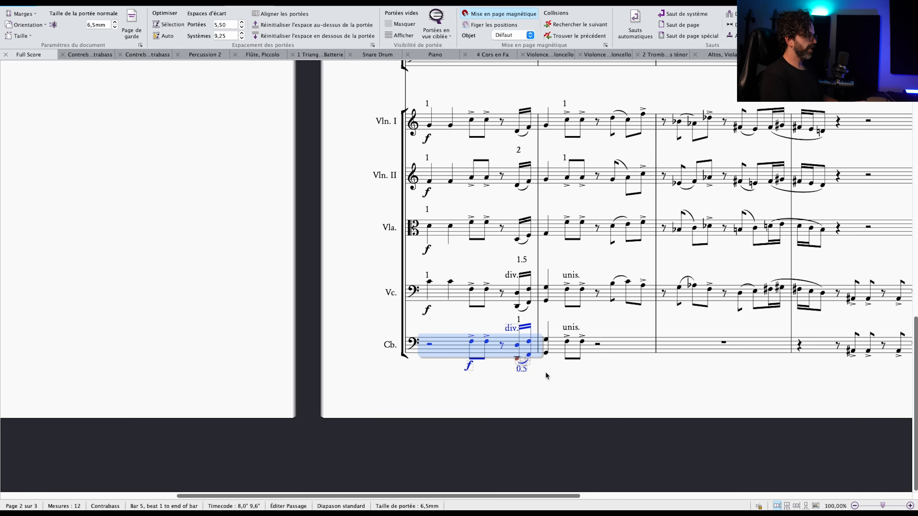
# Compare the 2, 1.5, 1 and 0.5 markings at the end of bar 5, including the contrabasses' lowest sixteenth notes.
pyautogui.click(537, 374)
pyautogui.hotkey('ctrl', '+')
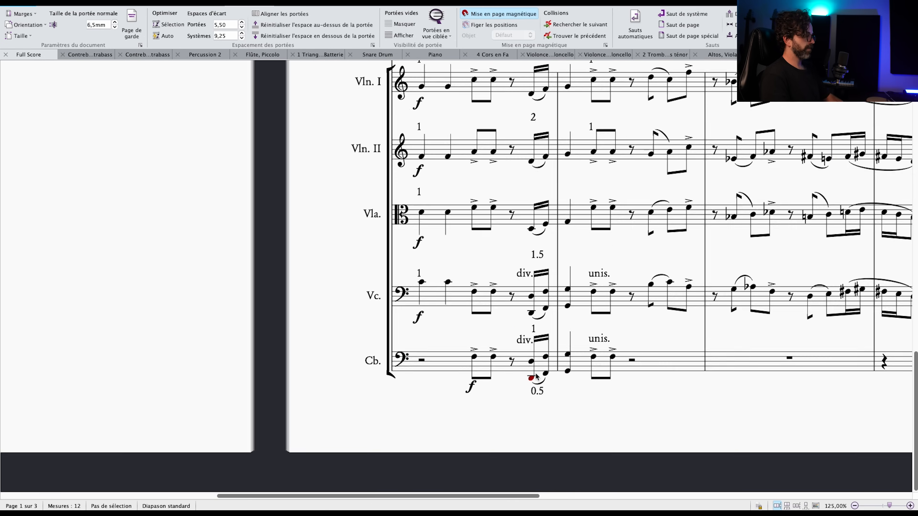
pyautogui.press('super+minus')
pyautogui.moveTo(614, 255); pyautogui.dragTo(536, 271)
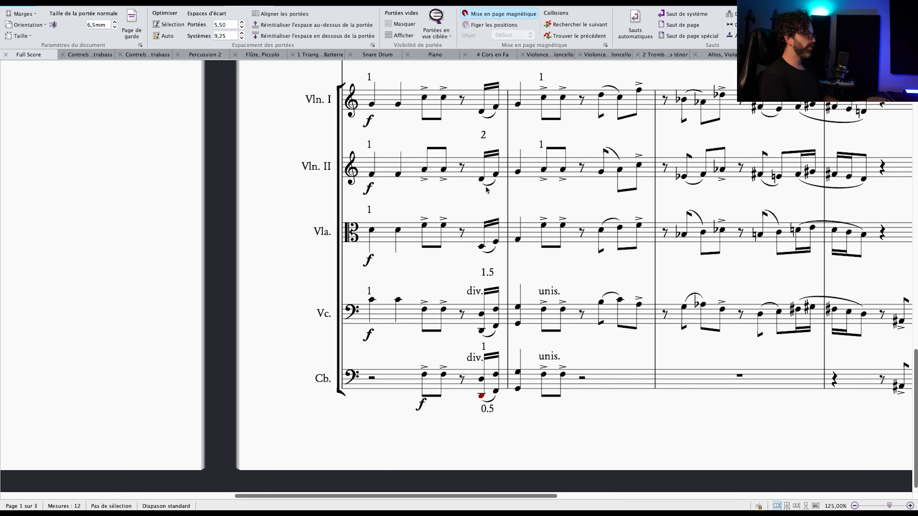
pyautogui.click(485, 136)
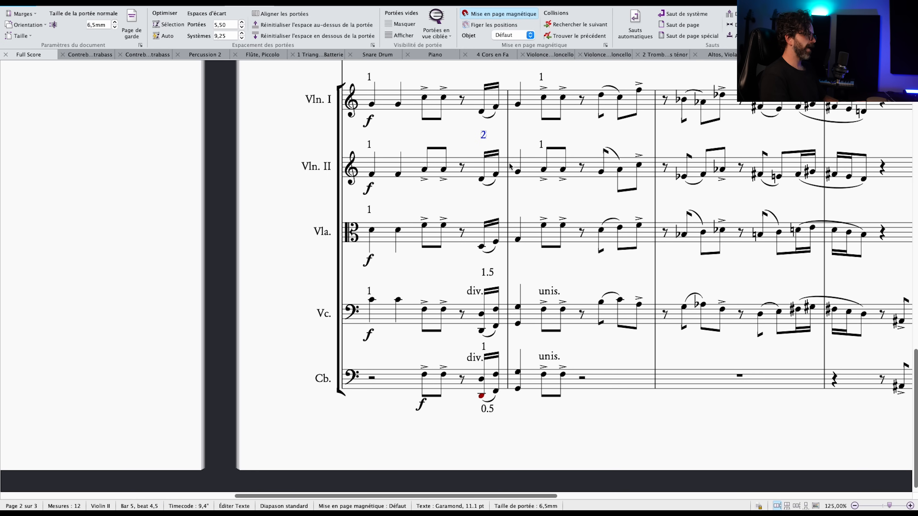
pyautogui.click(486, 274)
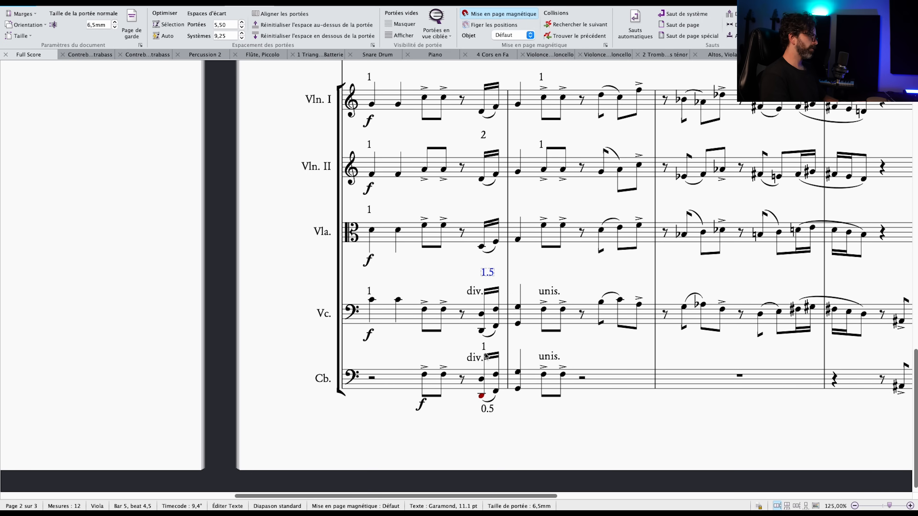
pyautogui.moveTo(516, 412); pyautogui.dragTo(518, 410)
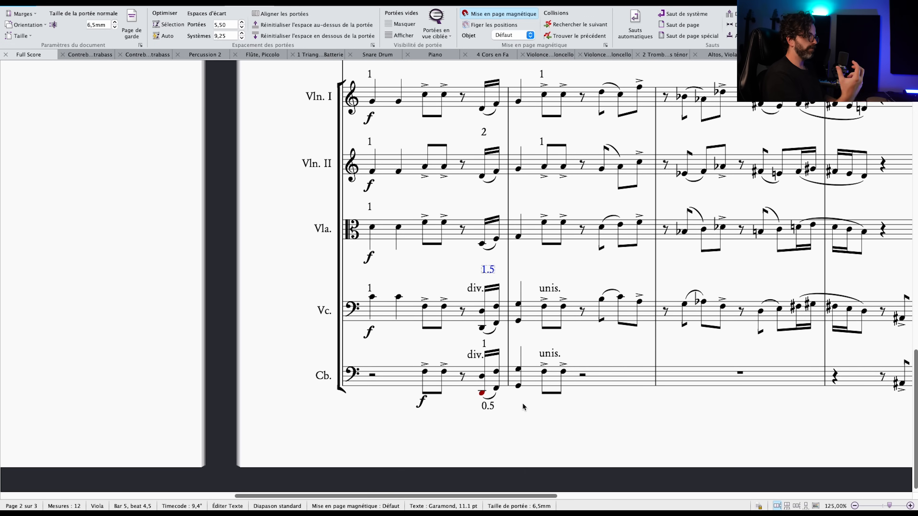
pyautogui.press('Escape')
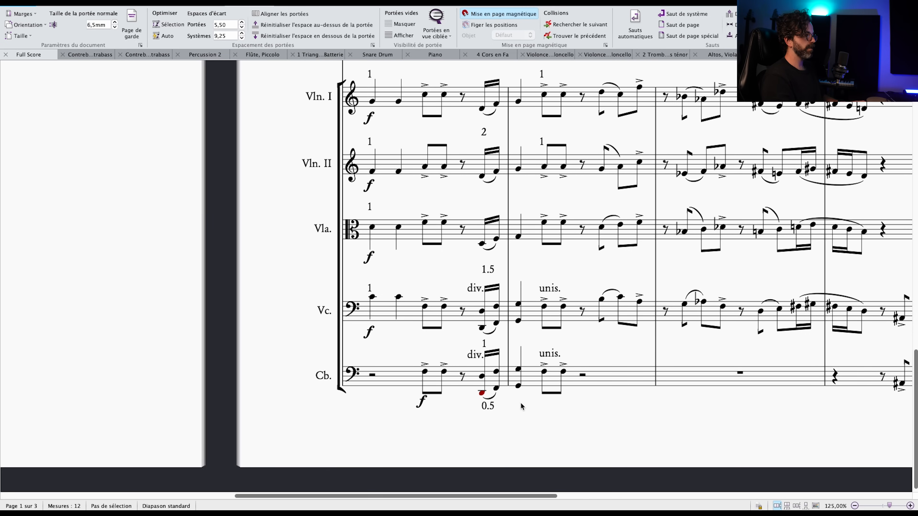
pyautogui.scroll(-1, 482, 386)
pyautogui.click(483, 378)
pyautogui.keyDown('super'); pyautogui.click(498, 373); pyautogui.keyUp('super')
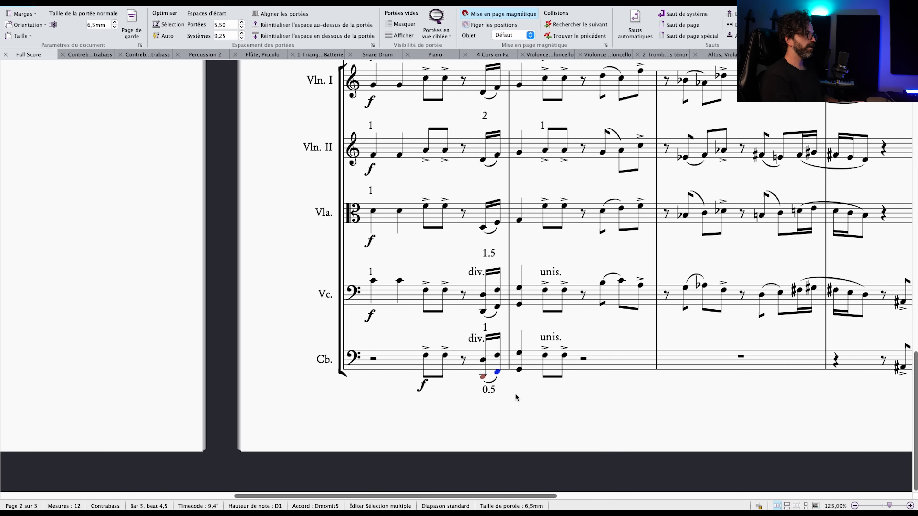
pyautogui.moveTo(517, 395); pyautogui.dragTo(538, 415)
pyautogui.click(555, 422)
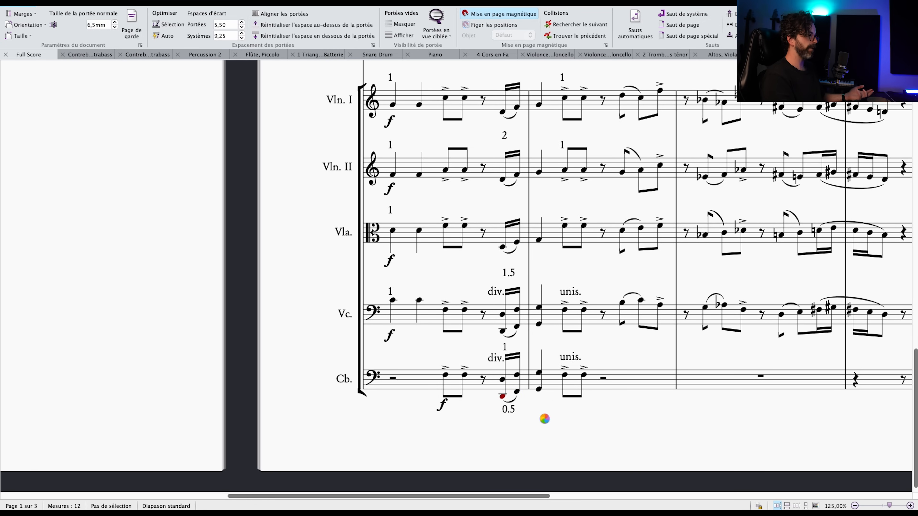
# Paste a 2 marking between the cello and contrabass staves at bar 8 and check both parts' accented notes together.
pyautogui.press('super+minus')
pyautogui.press('super+minus')
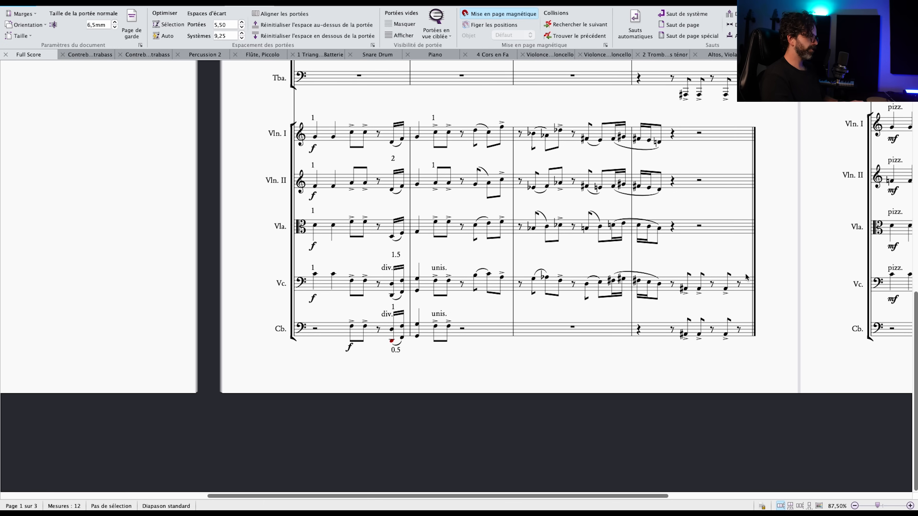
pyautogui.click(686, 290)
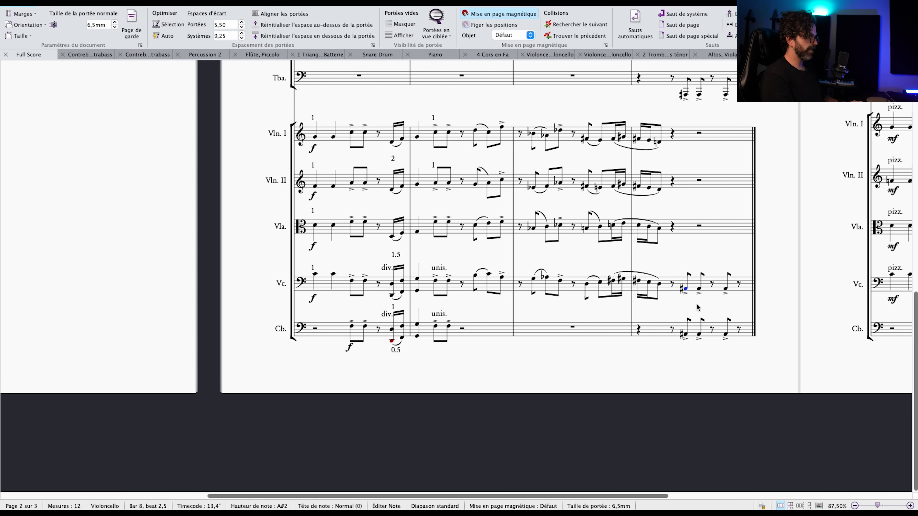
pyautogui.press('super+v')
pyautogui.moveTo(687, 265); pyautogui.dragTo(727, 363)
pyautogui.click(705, 314)
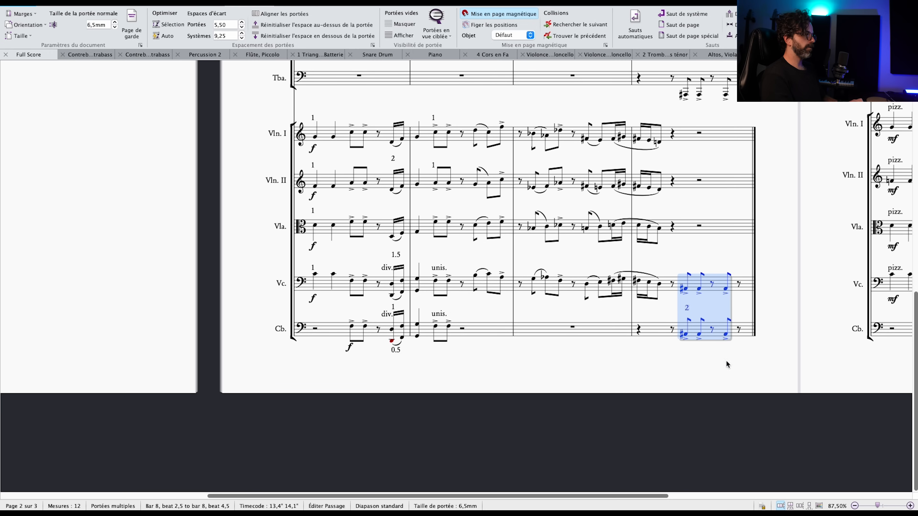
# Replace the shared bar 8 marking with a separate 1 above the cello and the contrabass accented notes.
pyautogui.moveTo(733, 306); pyautogui.dragTo(666, 335)
pyautogui.click(620, 340)
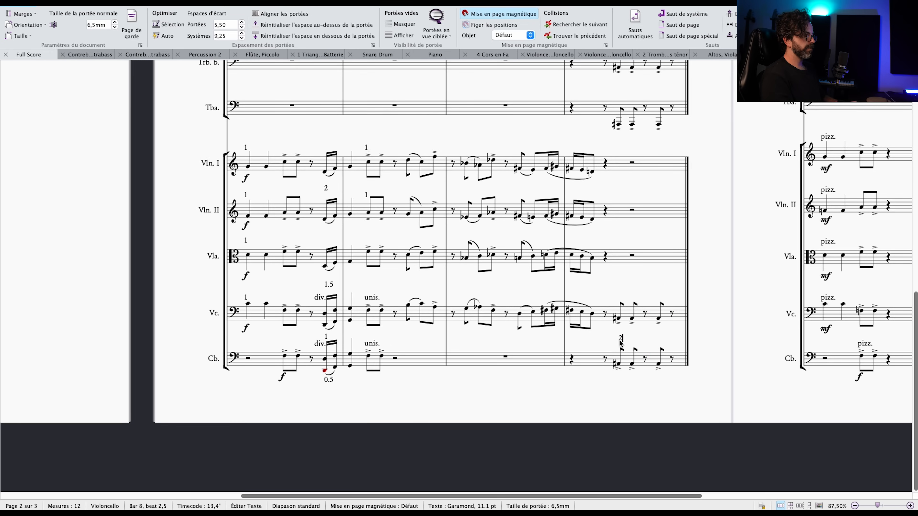
pyautogui.click(635, 341)
pyautogui.moveTo(620, 339); pyautogui.dragTo(631, 368)
pyautogui.scroll(2, 621, 174)
pyautogui.hscroll(2, 620, 173)
pyautogui.click(587, 132)
pyautogui.scroll(-1, 603, 167)
pyautogui.hscroll(1, 603, 167)
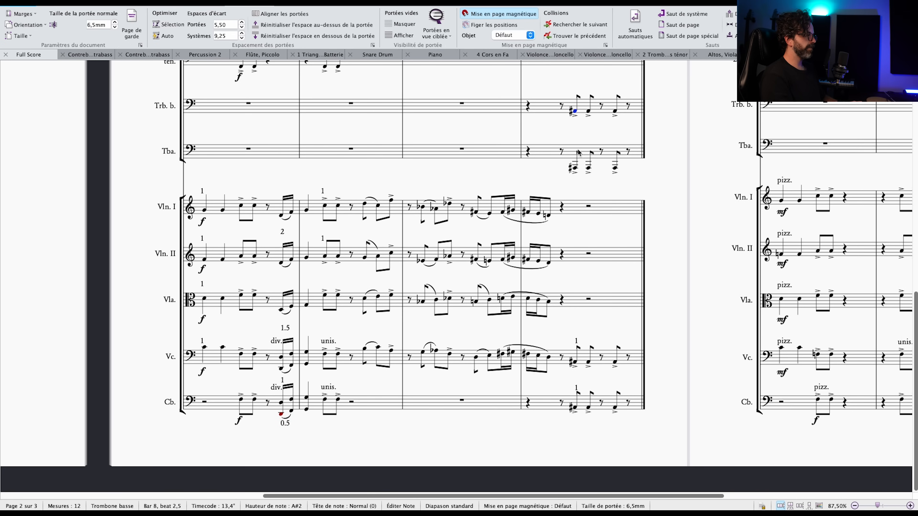
pyautogui.write('1')
pyautogui.press('Escape')
pyautogui.click(575, 171)
pyautogui.press('Escape')
pyautogui.click(576, 90)
pyautogui.press('Delete')
# Change the bar 8 markings above the cello and contrabass parts to 2 each.
pyautogui.doubleClick(576, 341)
pyautogui.press('BackSpace')
pyautogui.write('2')
pyautogui.press('Escape')
pyautogui.press('Escape')
pyautogui.doubleClick(576, 387)
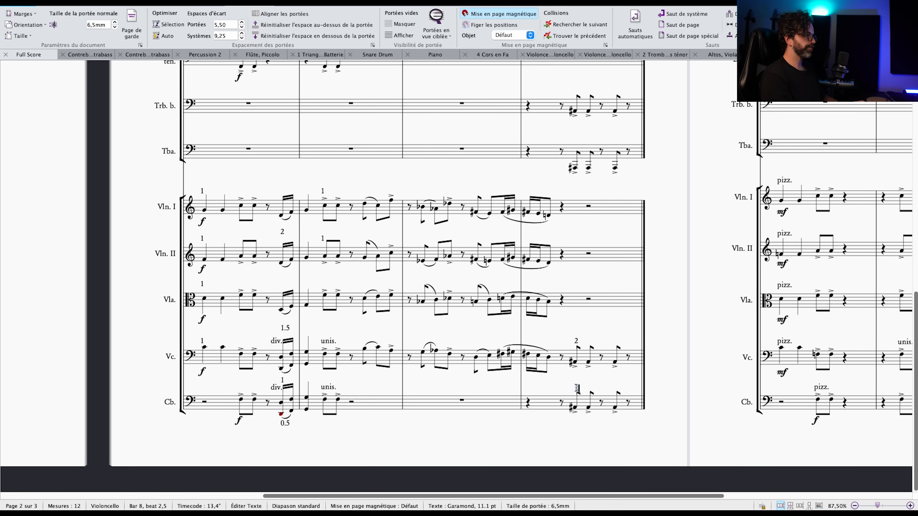
pyautogui.press('BackSpace')
pyautogui.write('2')
pyautogui.press('Escape')
pyautogui.press('Escape')
# Compare the bar 8 accented notes of the cello with the bass trombone, and those of the contrabass with the tuba.
pyautogui.click(575, 363)
pyautogui.keyDown('shift'); pyautogui.click(615, 362); pyautogui.keyUp('shift')
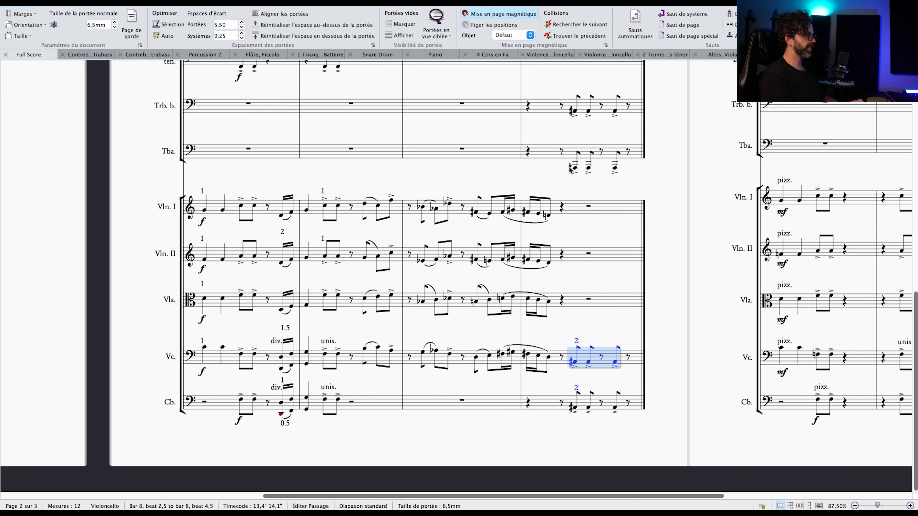
pyautogui.keyDown('ctrl'); pyautogui.click(579, 115); pyautogui.keyUp('ctrl')
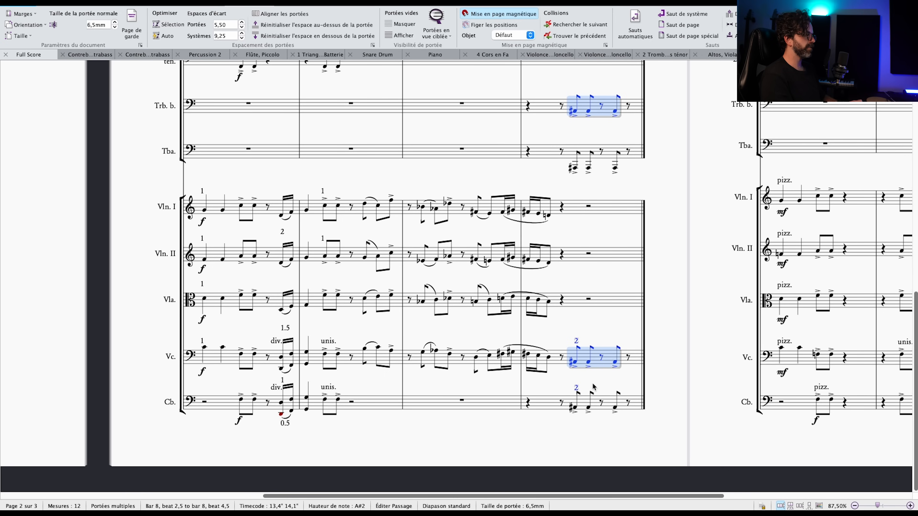
pyautogui.click(576, 168)
pyautogui.keyDown('shift'); pyautogui.click(615, 167); pyautogui.keyUp('shift')
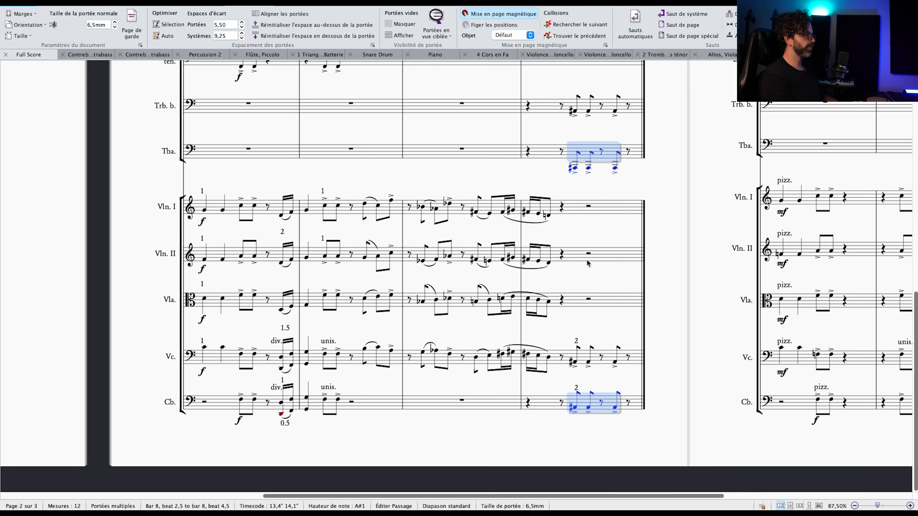
# Check the bassoons' bar 8 octaves against the low strings and set the cello's bar 8 marking to 2.5.
pyautogui.scroll(3, 586, 264)
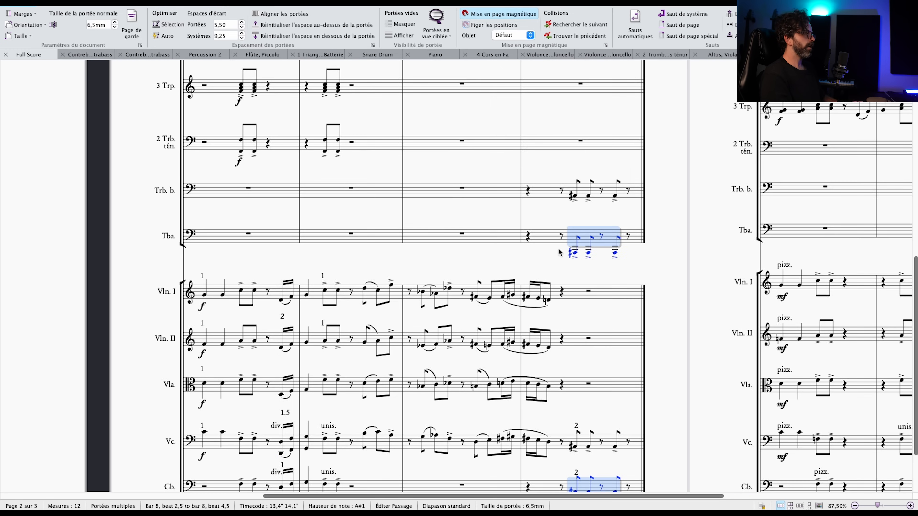
pyautogui.scroll(12, 575, 270)
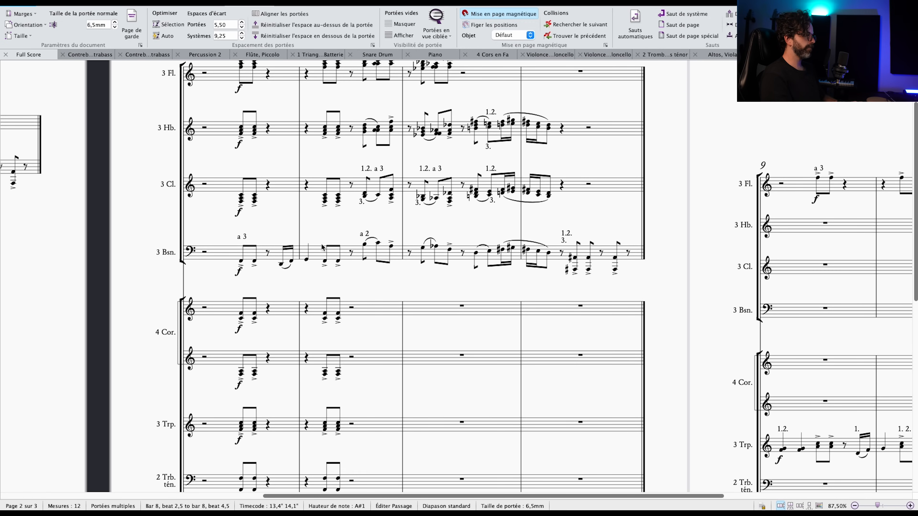
pyautogui.scroll(-1, 601, 200)
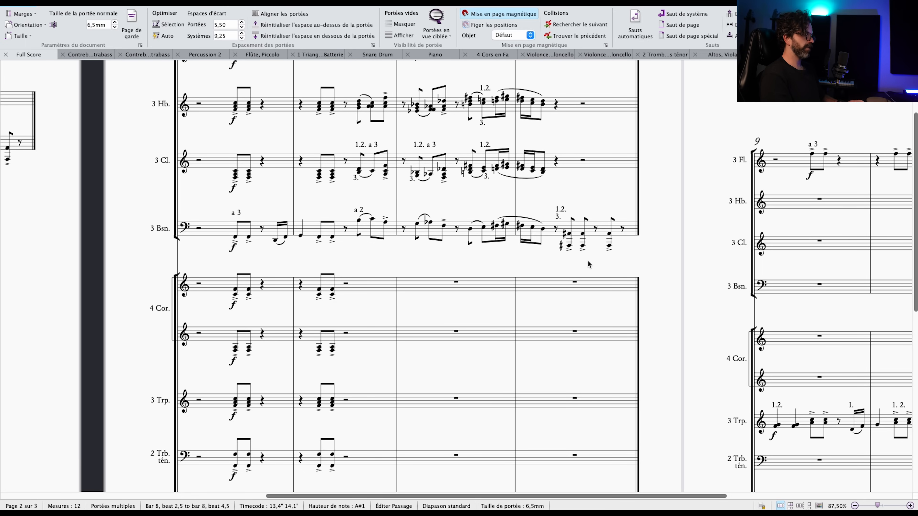
pyautogui.scroll(-3, 611, 253)
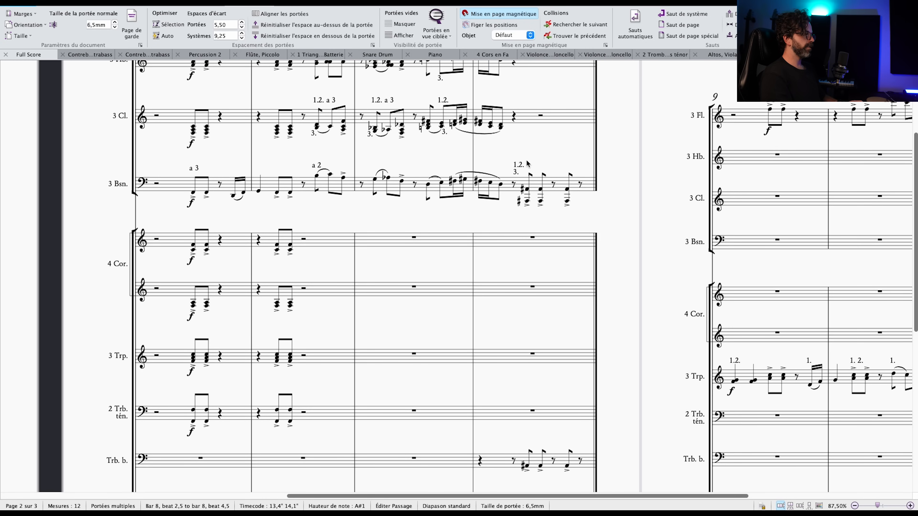
pyautogui.scroll(-10, 552, 221)
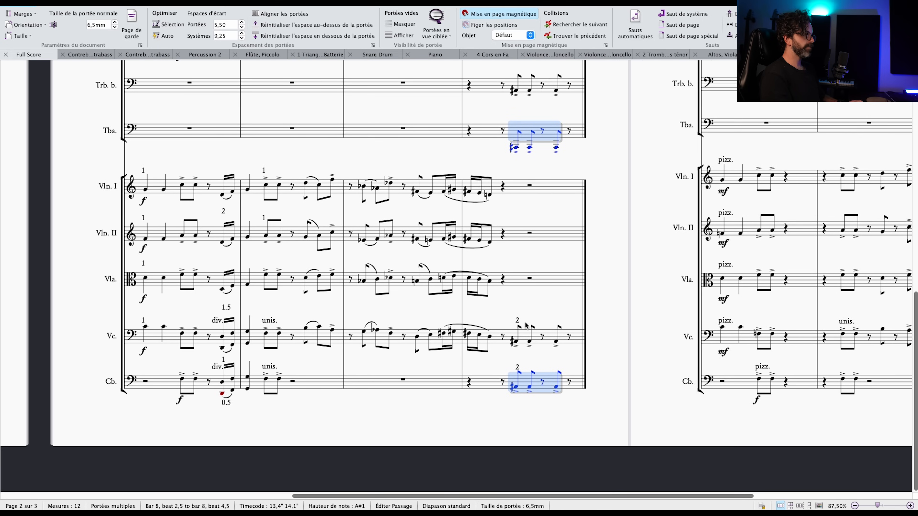
pyautogui.doubleClick(518, 321)
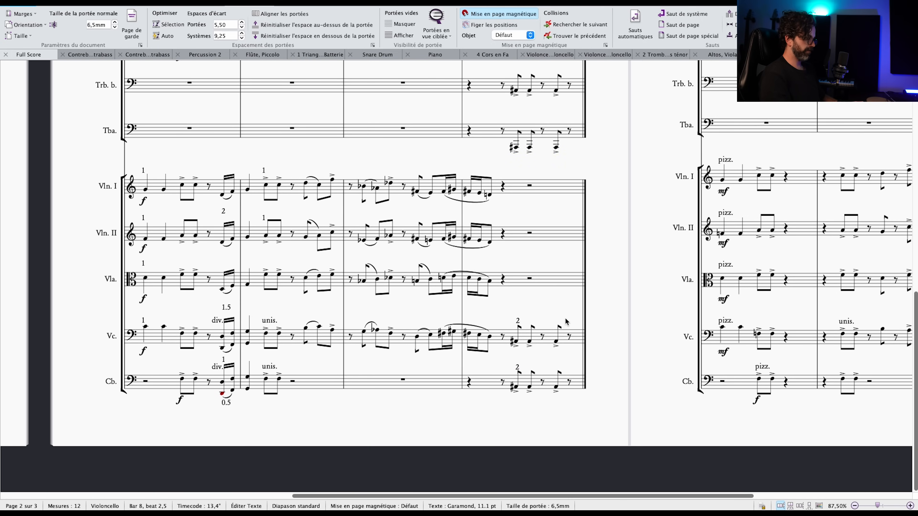
pyautogui.write('.5')
pyautogui.click(566, 308)
# Consult the balance chart in the Google Slides presentation, return to the score and set the contrabass's bar 8 marking to 2.25.
pyautogui.press('super+Tab')
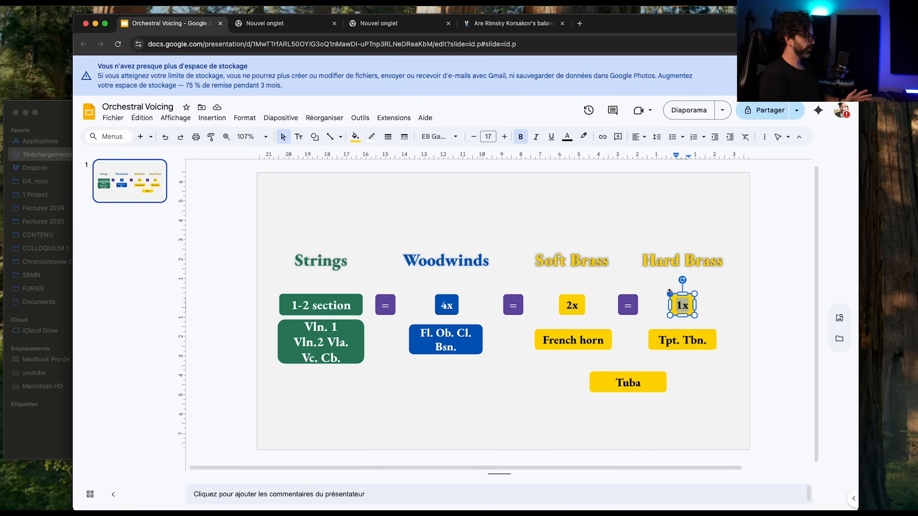
pyautogui.press('super+Tab')
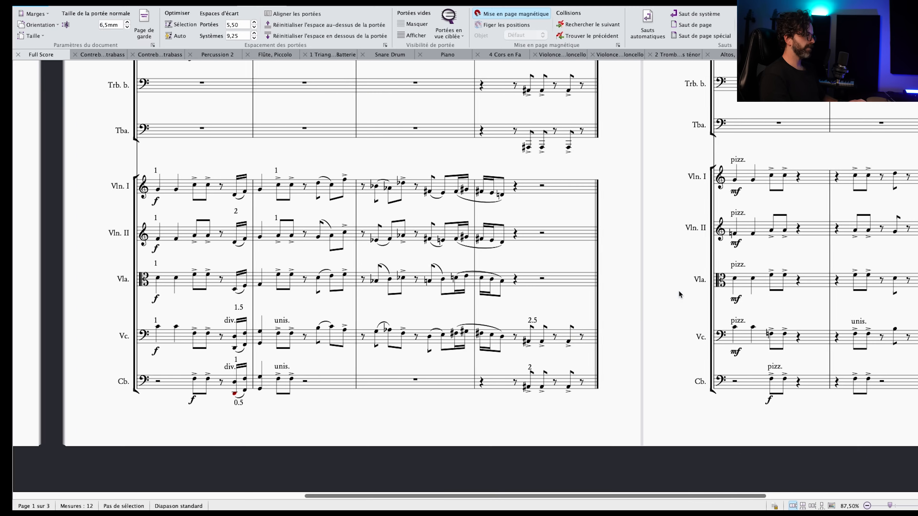
pyautogui.scroll(2, 538, 314)
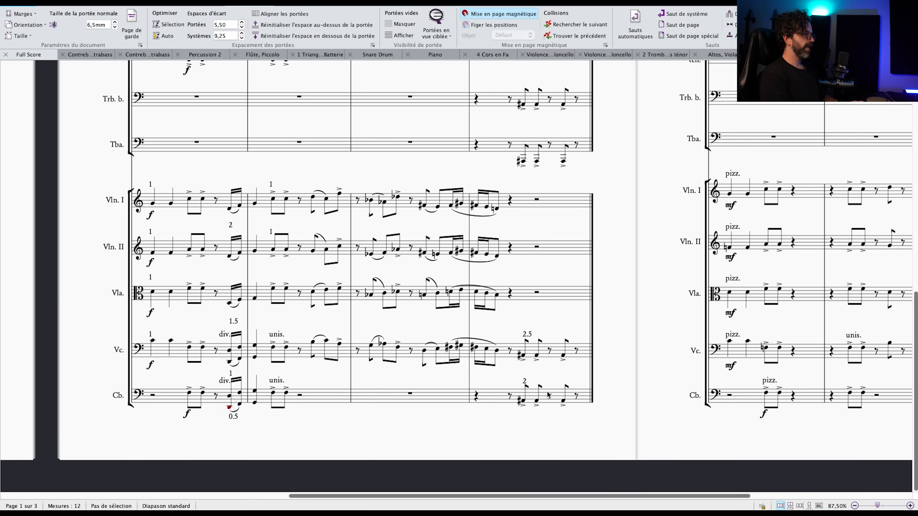
pyautogui.click(525, 380)
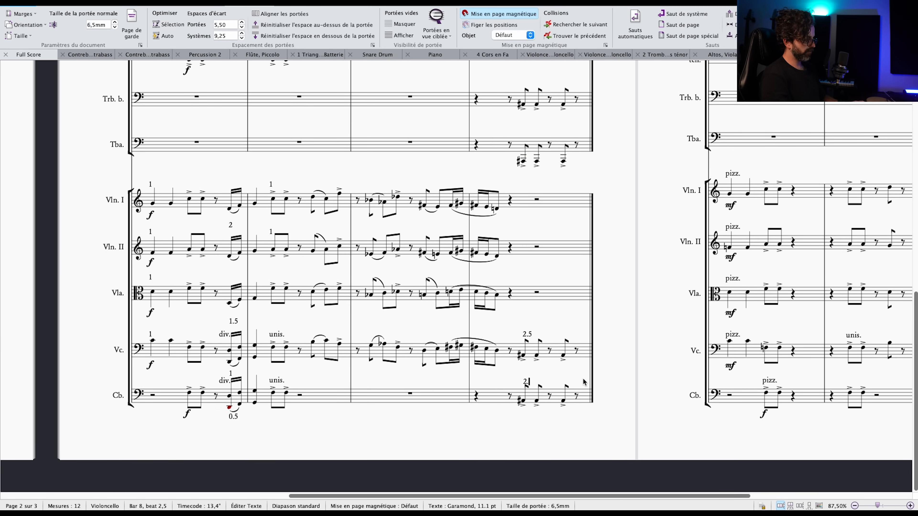
pyautogui.press('Escape')
pyautogui.press('Escape')
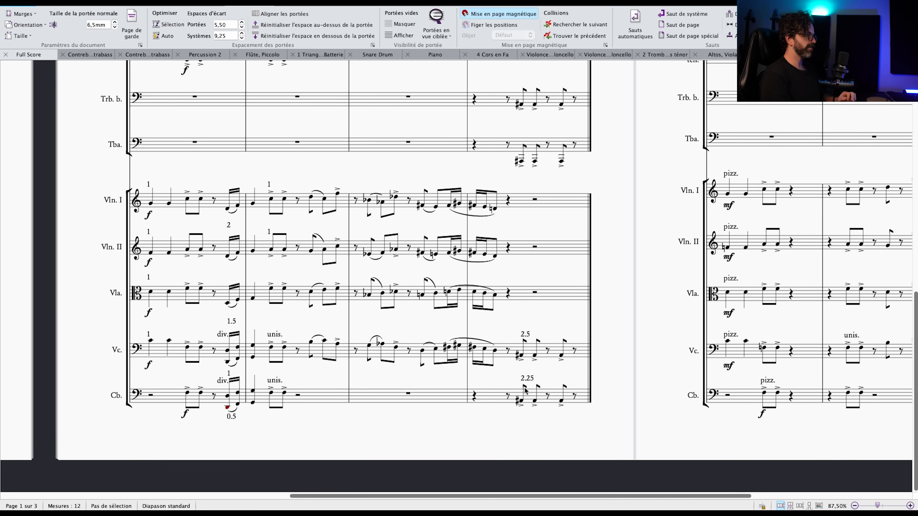
# Examine the contrabass's bar 8 accented notes against the tuba, bass trombone and bassoon parts.
pyautogui.moveTo(286, 431); pyautogui.dragTo(322, 405)
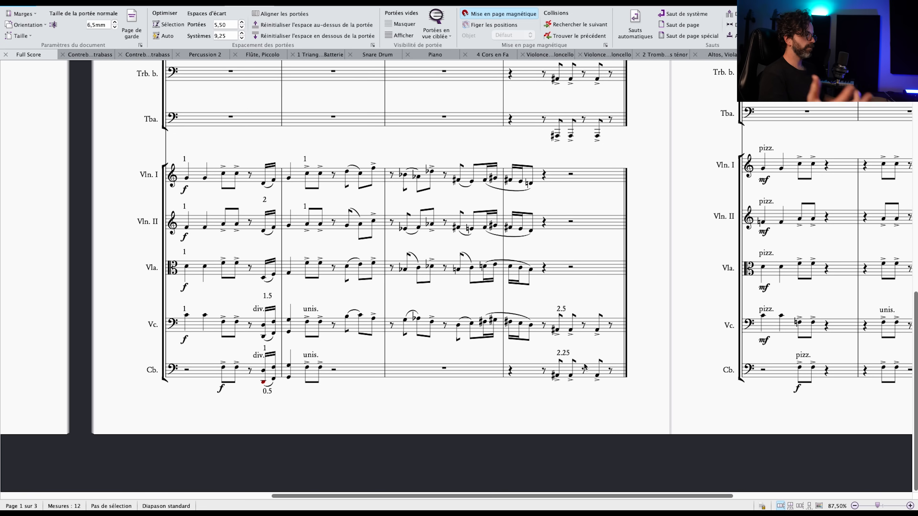
pyautogui.scroll(-2, 571, 257)
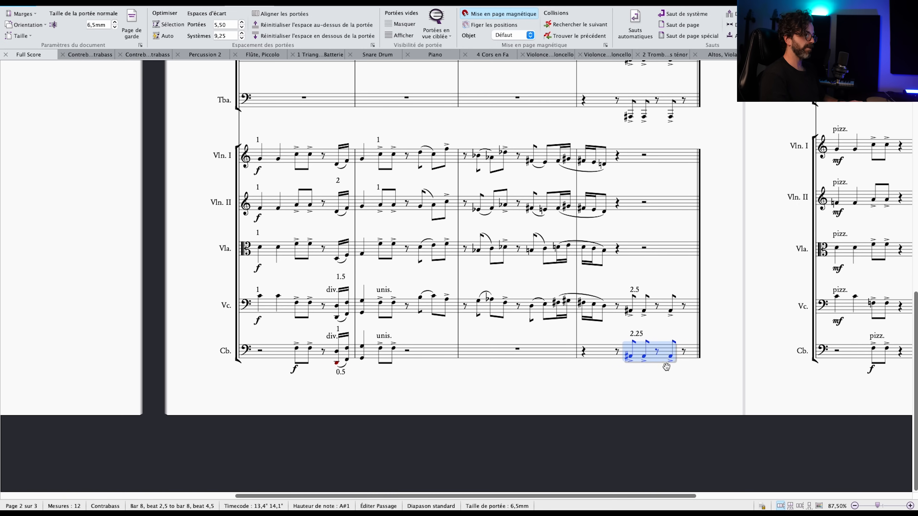
pyautogui.scroll(5, 667, 370)
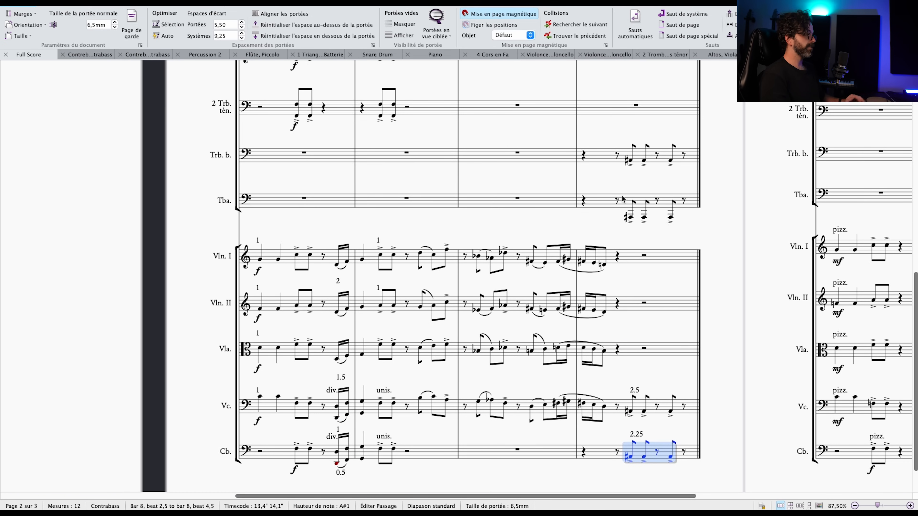
pyautogui.scroll(-2, 631, 256)
pyautogui.scroll(15, 620, 341)
pyautogui.hscroll(-5, 607, 254)
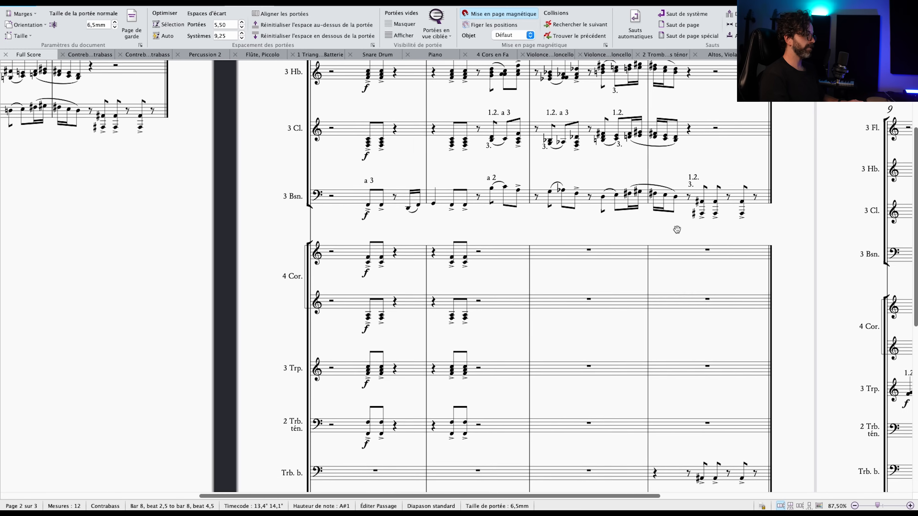
pyautogui.scroll(4, 727, 223)
pyautogui.scroll(-2, 778, 240)
pyautogui.hscroll(3, 778, 240)
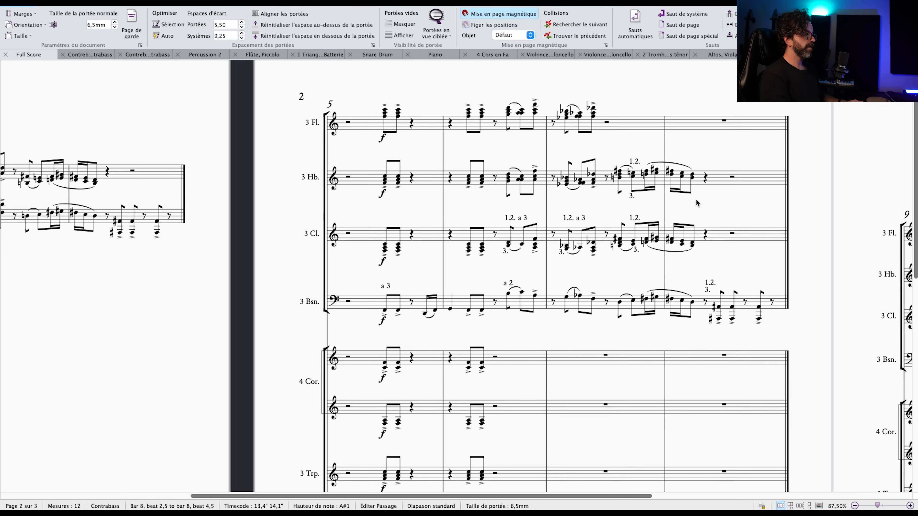
# Examine the oboes' chord on beat 4 of bar 7 and compare it with the piano reduction.
pyautogui.click(598, 204)
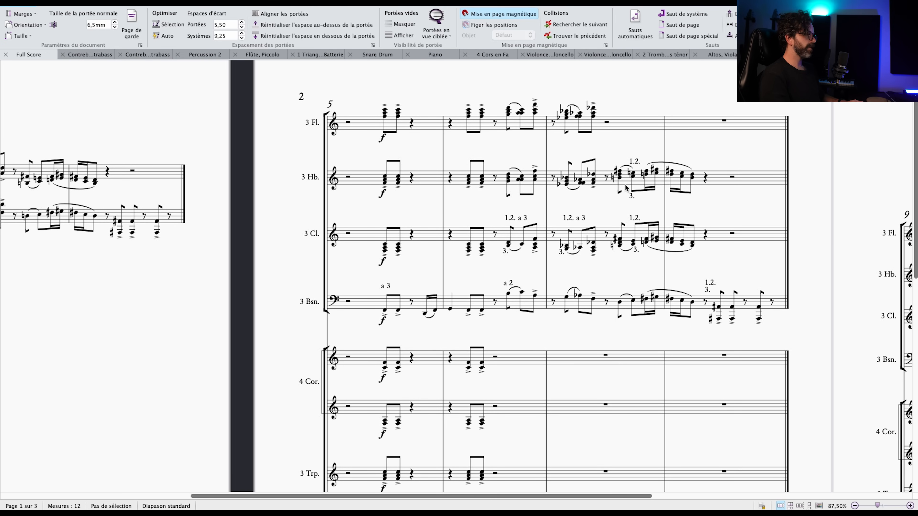
pyautogui.click(633, 175)
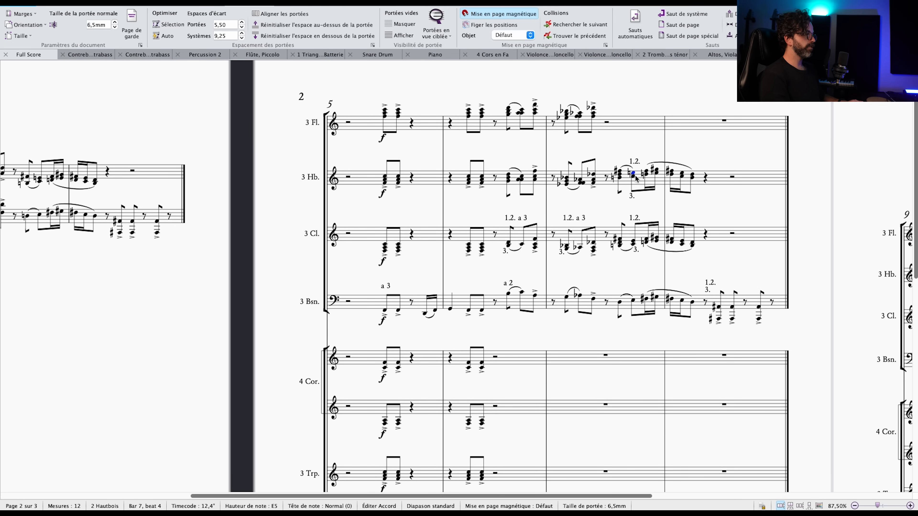
pyautogui.hscroll(-6, 584, 160)
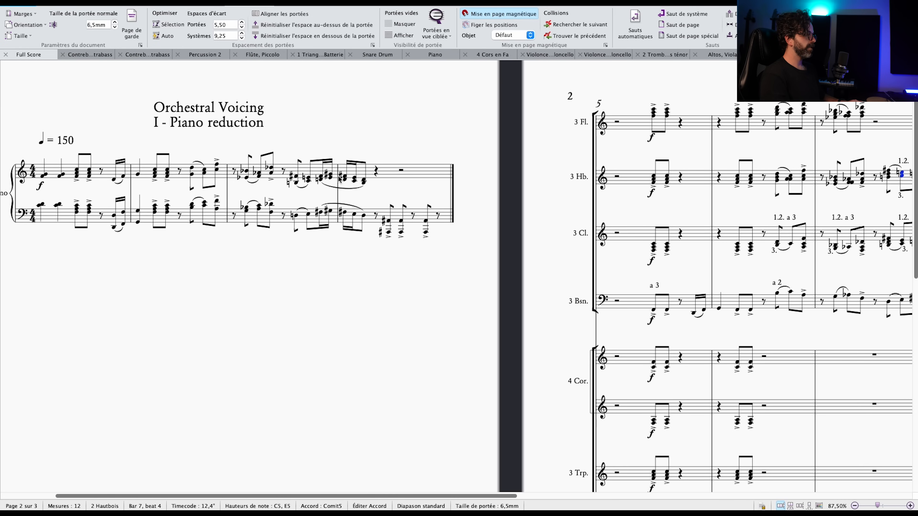
pyautogui.hscroll(6, 429, 159)
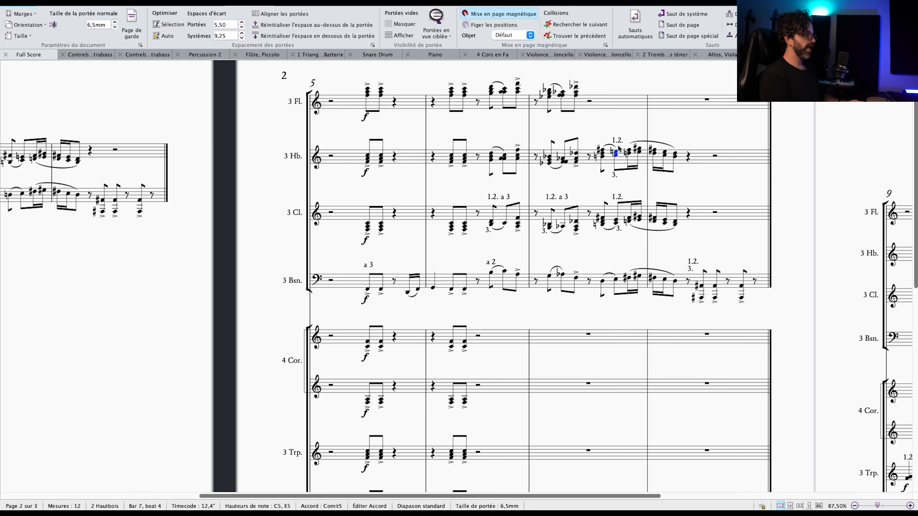
pyautogui.hscroll(-2, 638, 136)
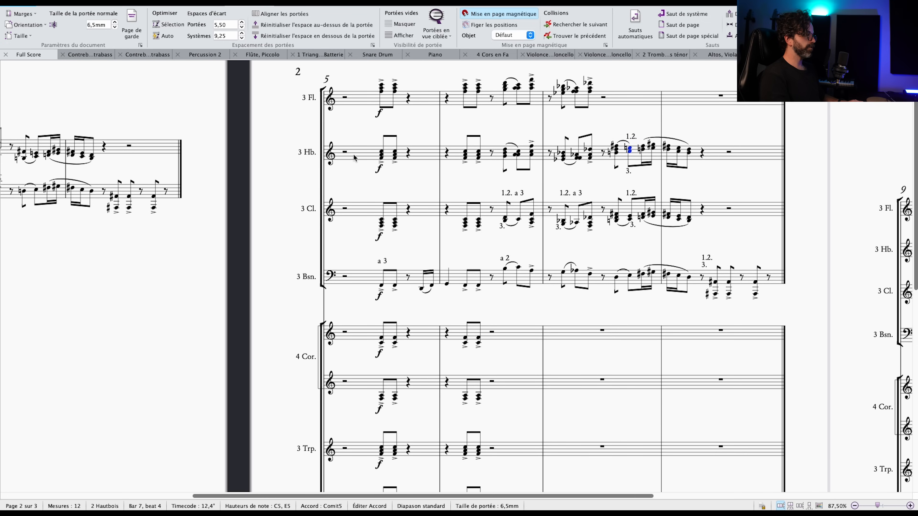
pyautogui.press('Escape')
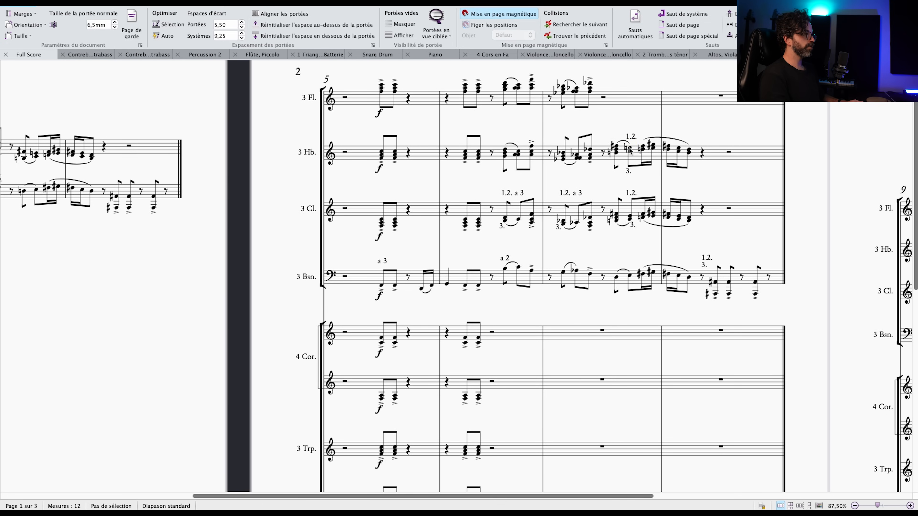
# Highlight the oboes' inner-line notes at the end of bar 7 together with the matching clarinet notes to compare their doubling.
pyautogui.click(629, 149)
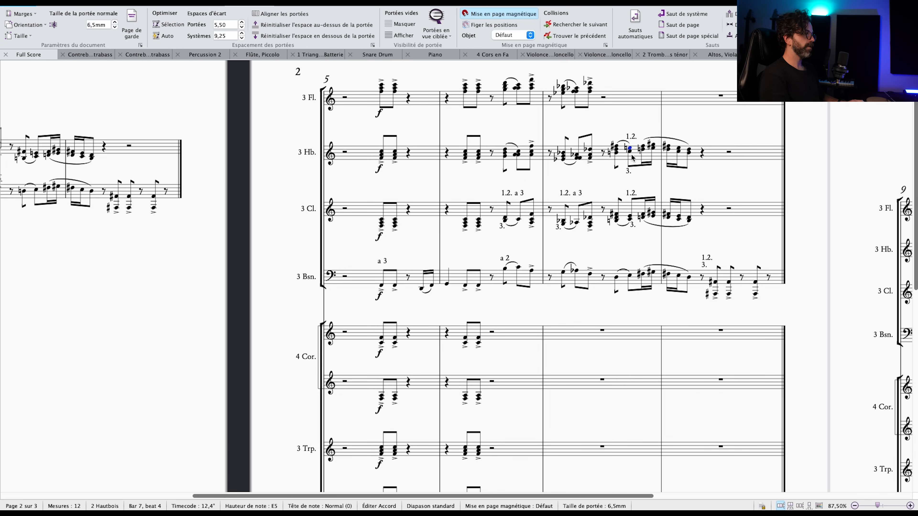
pyautogui.click(629, 171)
pyautogui.press('Escape')
pyautogui.click(630, 148)
pyautogui.keyDown('super'); pyautogui.click(643, 147); pyautogui.keyUp('super')
pyautogui.keyDown('super'); pyautogui.click(653, 145); pyautogui.keyUp('super')
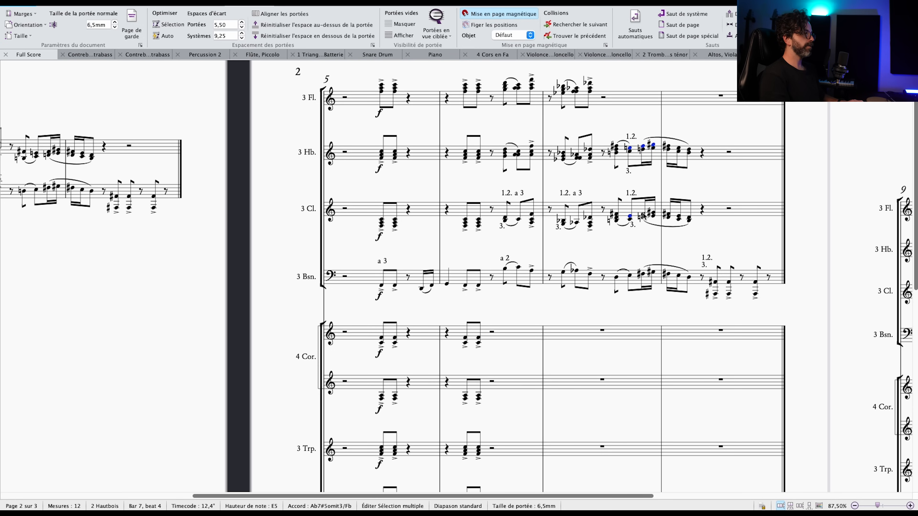
pyautogui.keyDown('super'); pyautogui.click(652, 215); pyautogui.keyUp('super')
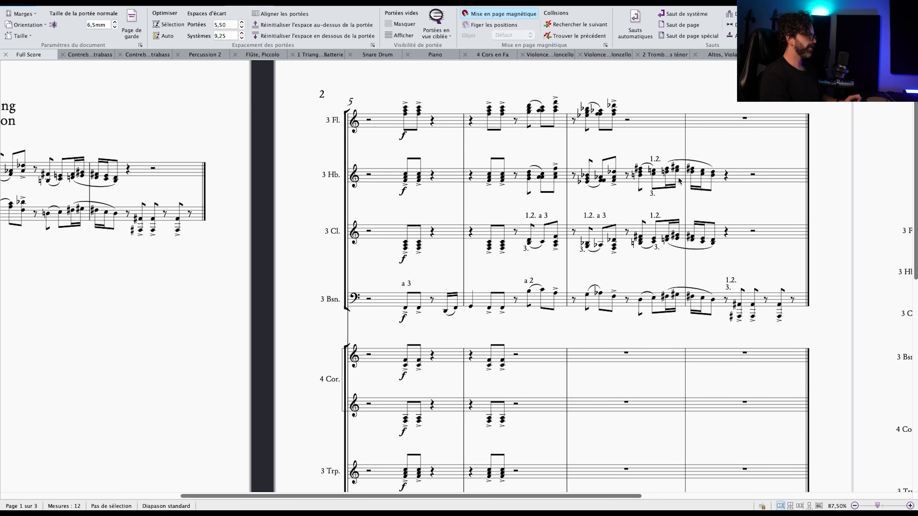
# Select the flute and oboe staves from bar 5 to bar 8 and compare their register with the piano reduction.
pyautogui.click(727, 184)
pyautogui.keyDown('shift'); pyautogui.click(408, 127); pyautogui.keyUp('shift')
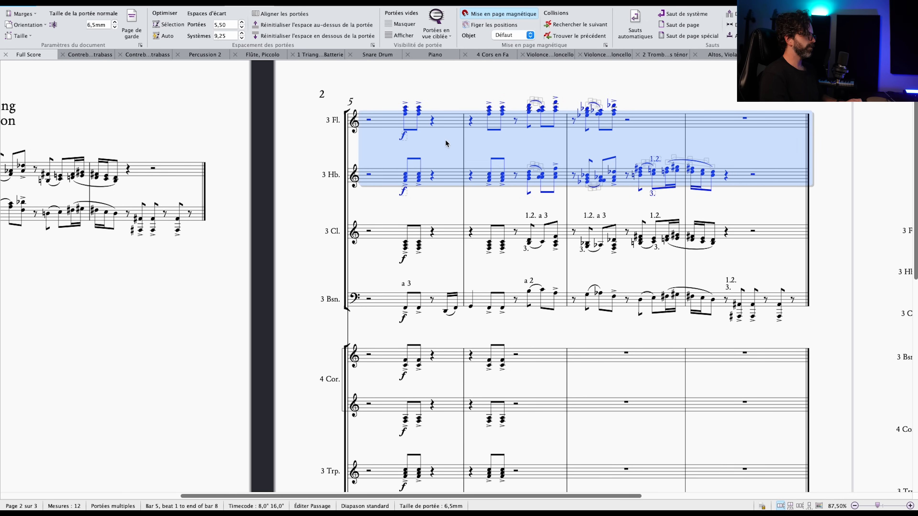
pyautogui.hscroll(-10, 446, 143)
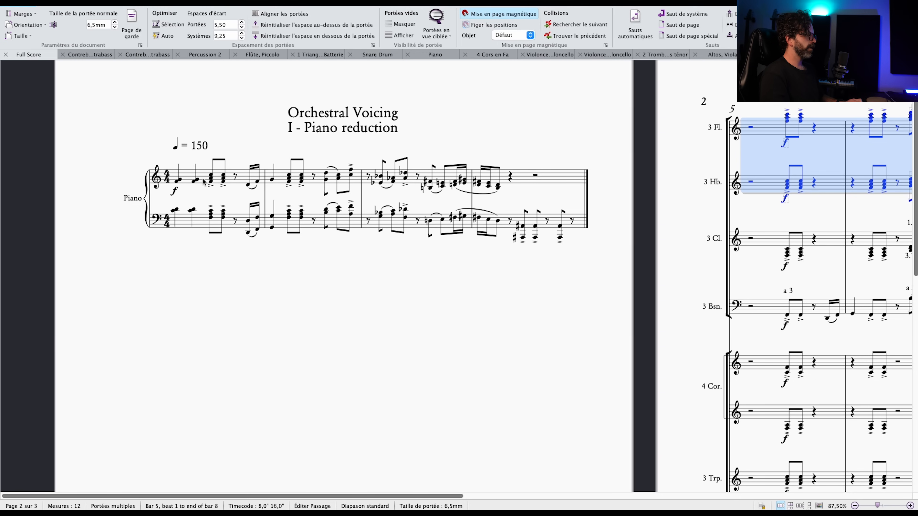
pyautogui.hscroll(5, 174, 173)
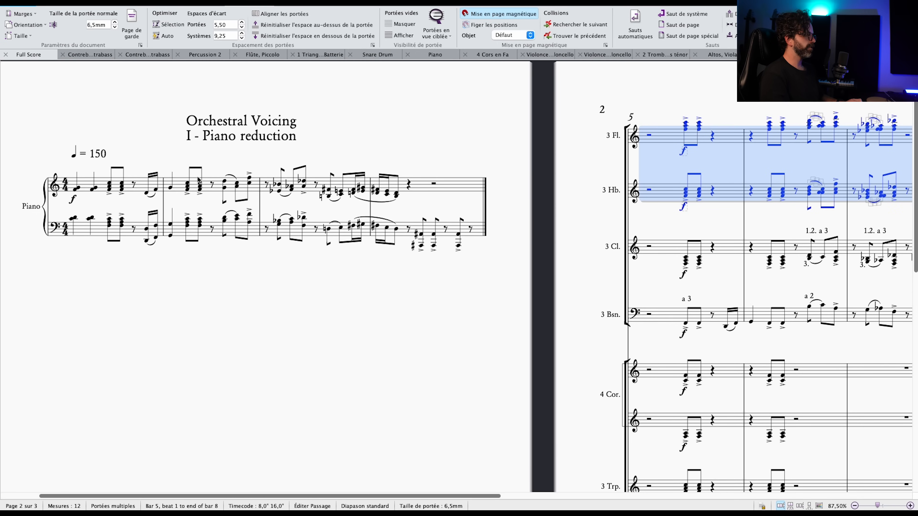
pyautogui.hscroll(10, 723, 168)
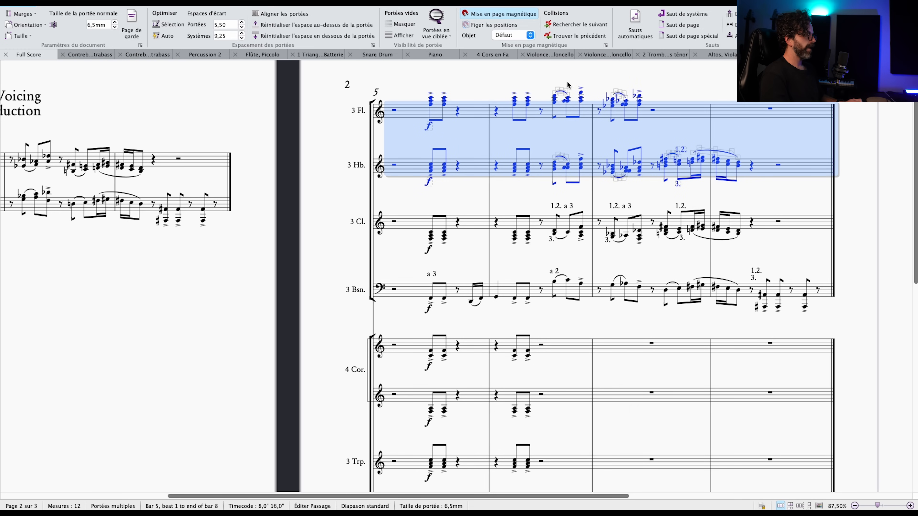
pyautogui.hscroll(-2, 650, 102)
# Select only the flutes' bars 5 to 7 and compare them with the piano reduction's upper staff.
pyautogui.click(721, 115)
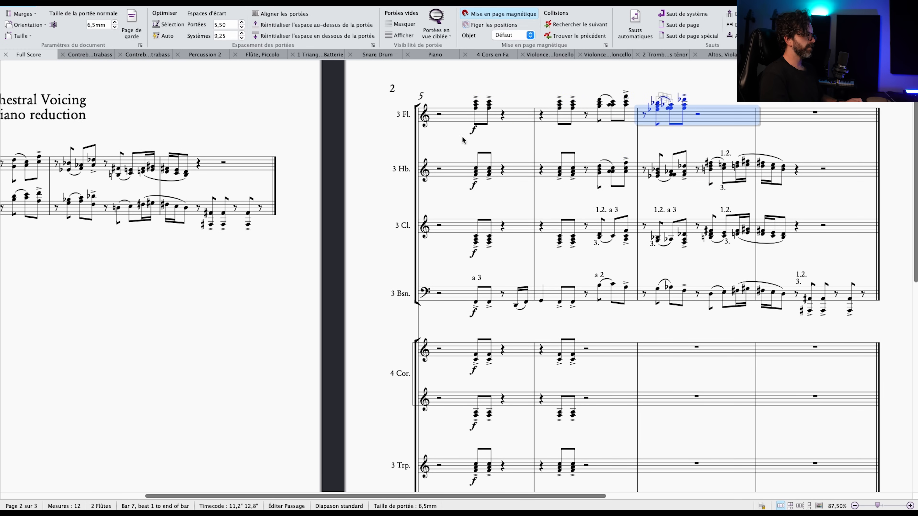
pyautogui.keyDown('shift'); pyautogui.click(452, 121); pyautogui.keyUp('shift')
pyautogui.hscroll(-2, 470, 108)
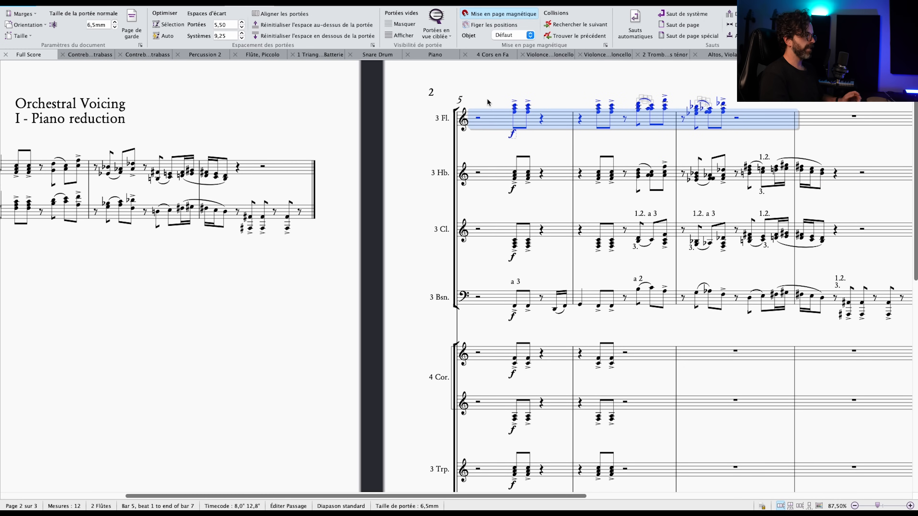
pyautogui.hscroll(-10, 482, 96)
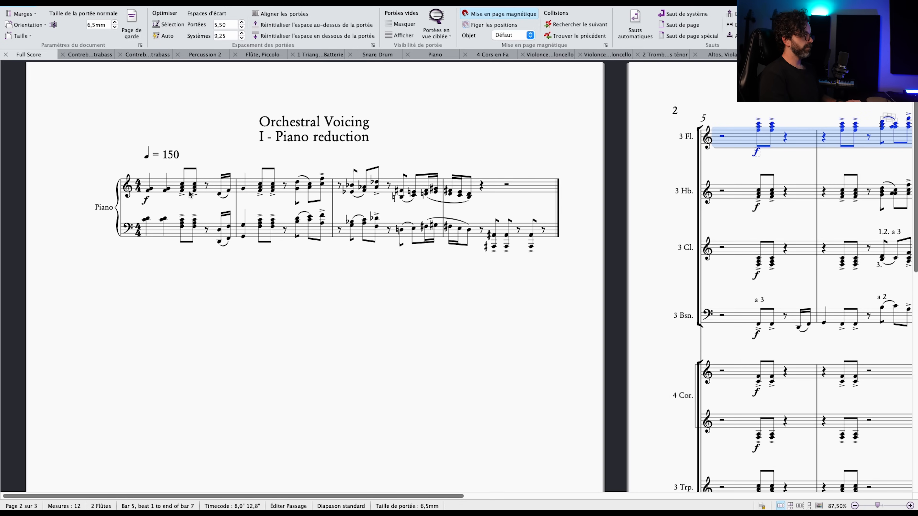
# Compare the highlighted flute chords in bars 5 to 7 with the piano reduction and the other woodwind staves.
pyautogui.hscroll(5, 569, 191)
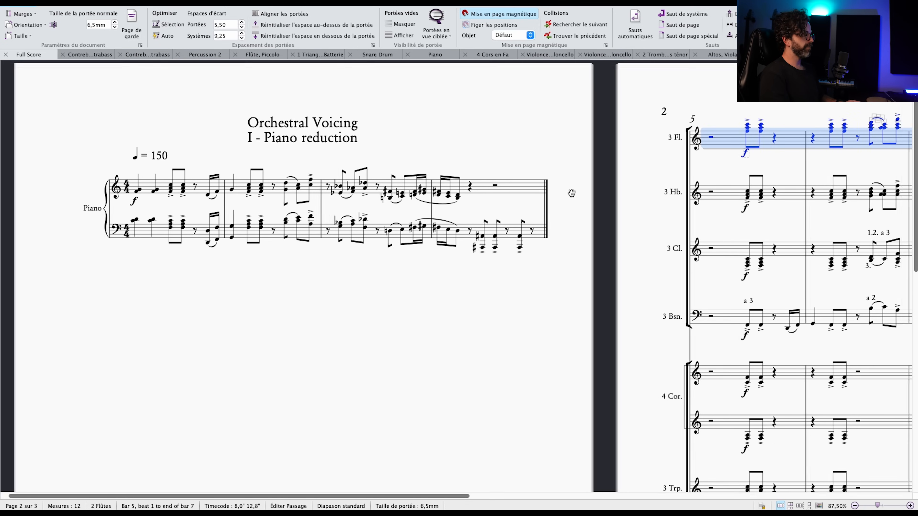
pyautogui.scroll(1, 570, 190)
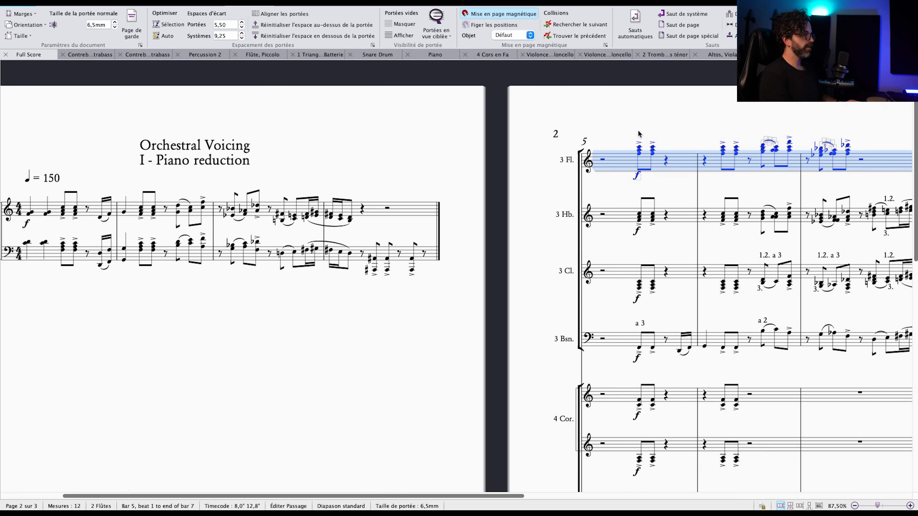
pyautogui.hscroll(10, 593, 177)
pyautogui.scroll(-1, 629, 198)
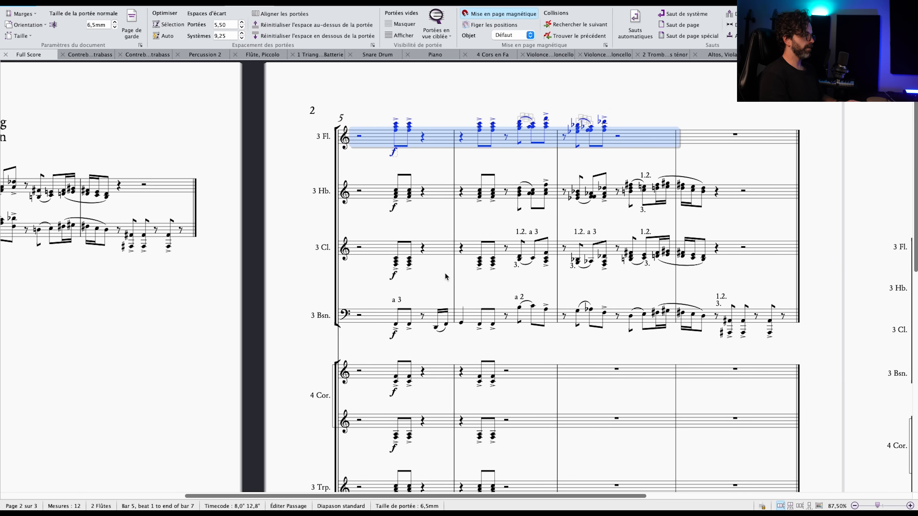
pyautogui.moveTo(693, 287); pyautogui.dragTo(705, 265)
pyautogui.press('Escape')
pyautogui.moveTo(637, 139); pyautogui.dragTo(720, 154)
pyautogui.moveTo(487, 93); pyautogui.dragTo(768, 74)
pyautogui.moveTo(571, 315); pyautogui.dragTo(439, 348)
pyautogui.moveTo(670, 150); pyautogui.dragTo(527, 155)
pyautogui.click(526, 156)
# Transpose the flutes' bars 5 to 7 down an octave and compare them with the oboe chords below.
pyautogui.press('Escape')
pyautogui.keyDown('shift'); pyautogui.click(745, 156); pyautogui.keyUp('shift')
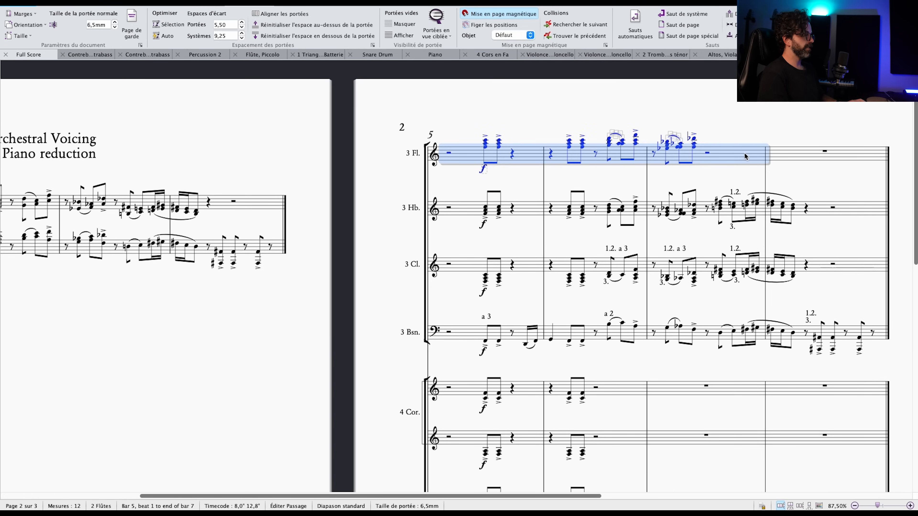
pyautogui.click(536, 103)
pyautogui.moveTo(536, 103); pyautogui.dragTo(772, 120)
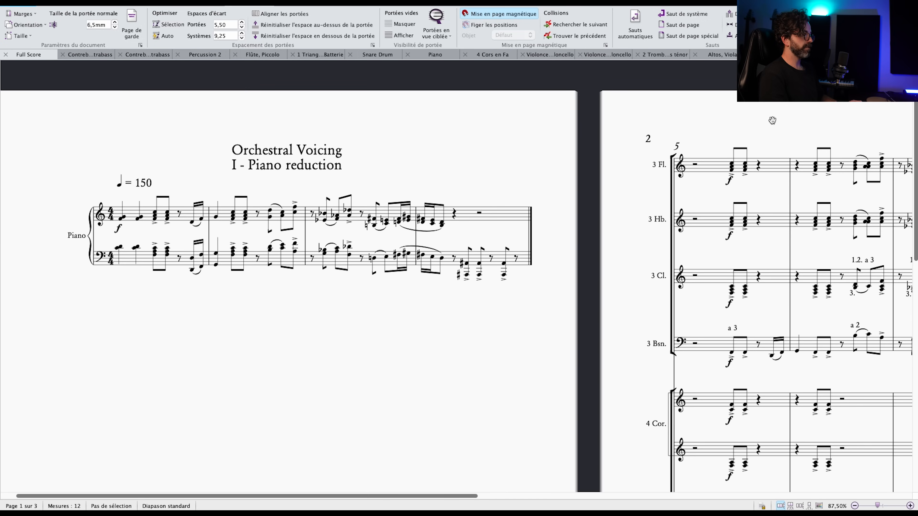
pyautogui.click(752, 170)
pyautogui.scroll(2, 752, 169)
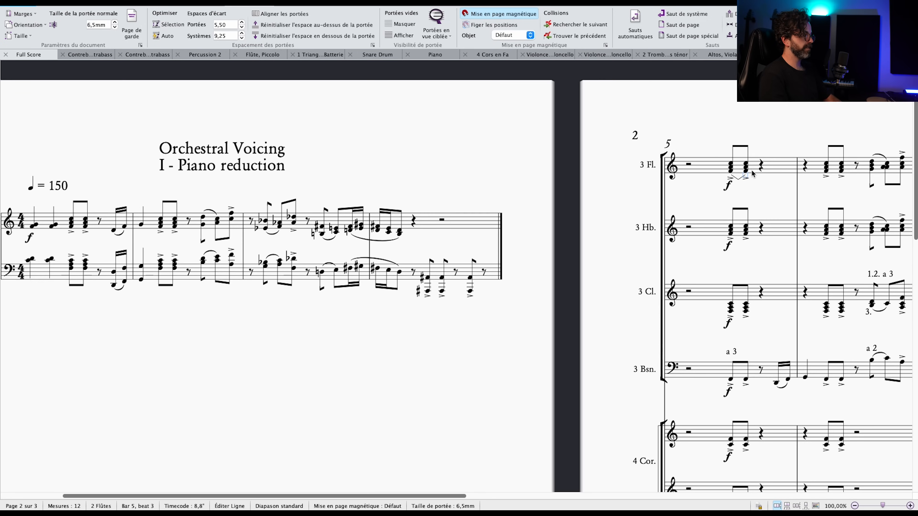
pyautogui.click(753, 187)
pyautogui.hscroll(2, 753, 187)
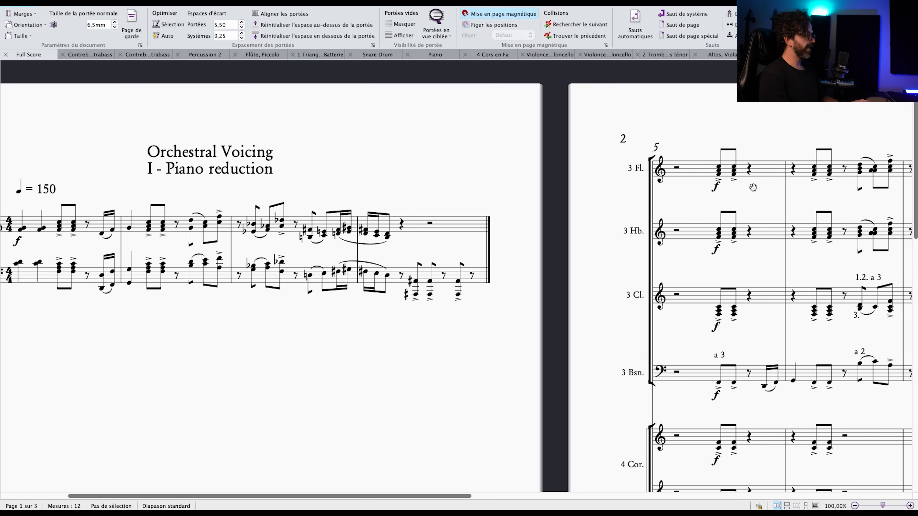
pyautogui.hscroll(2, 753, 187)
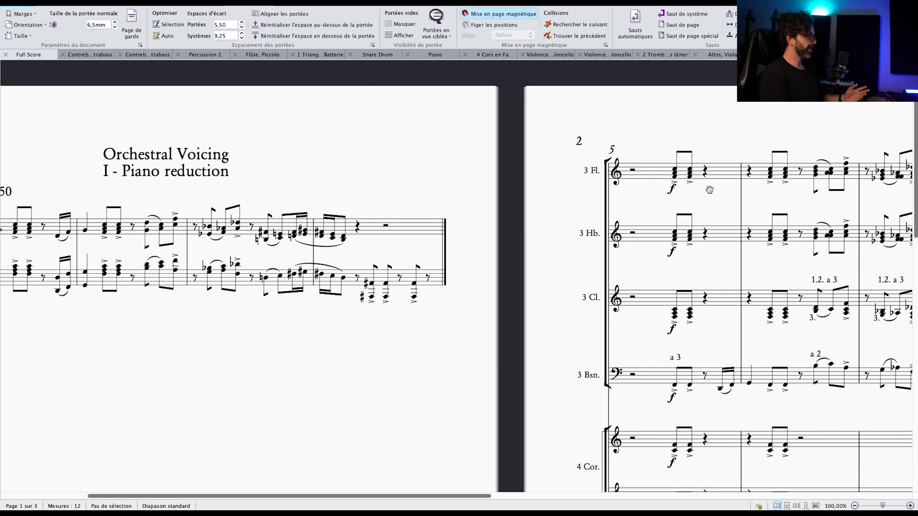
pyautogui.hscroll(1, 698, 187)
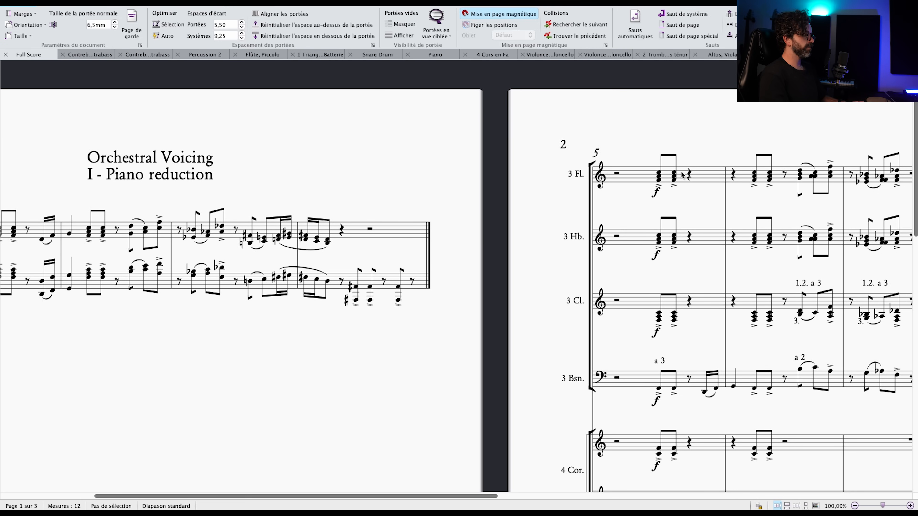
# Change the flutes' dynamic on beat 3 of bar 5 to mp.
pyautogui.click(682, 175)
pyautogui.hscroll(10, 682, 175)
pyautogui.doubleClick(437, 181)
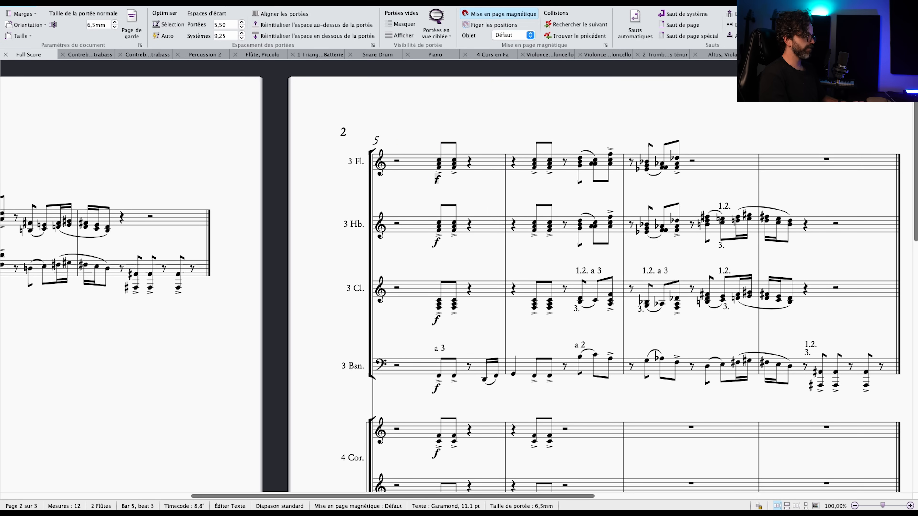
pyautogui.write('mp')
pyautogui.press('Escape')
pyautogui.press('Escape')
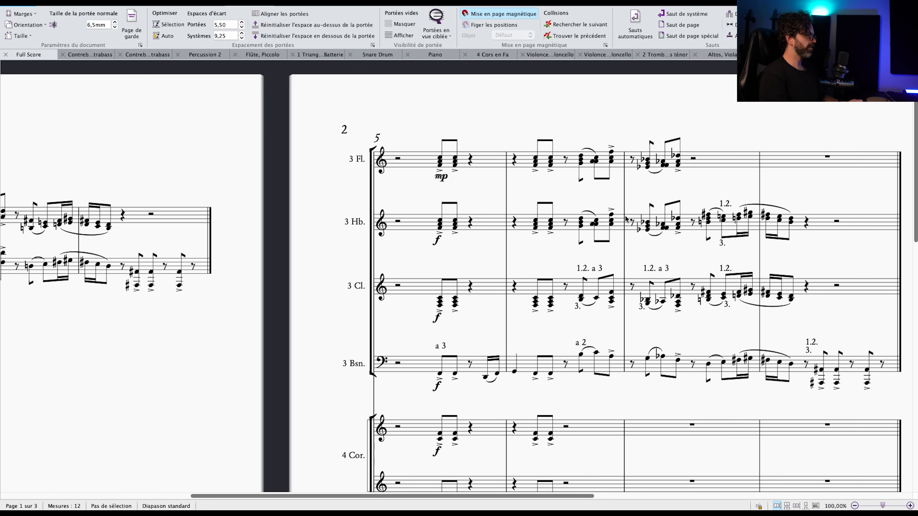
# Undo the flutes' dynamic change and octave transposition, then clear the selection.
pyautogui.press('super+z')
pyautogui.press('super+z')
pyautogui.press('super+z')
pyautogui.press('super+z')
pyautogui.press('super+z')
pyautogui.press('super+z')
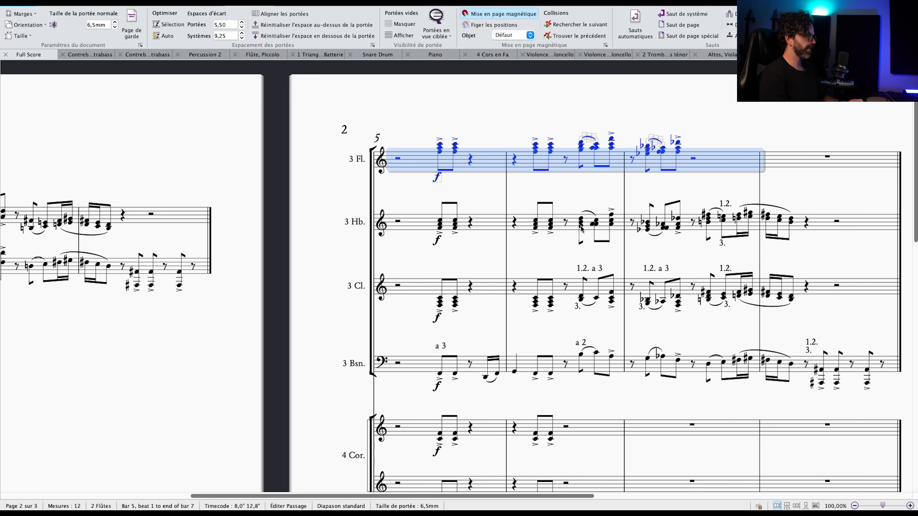
pyautogui.press('Escape')
# Examine the flutes' chord on beat 3 of bar 5 and compare it with the brass staves below.
pyautogui.moveTo(495, 123); pyautogui.dragTo(608, 93)
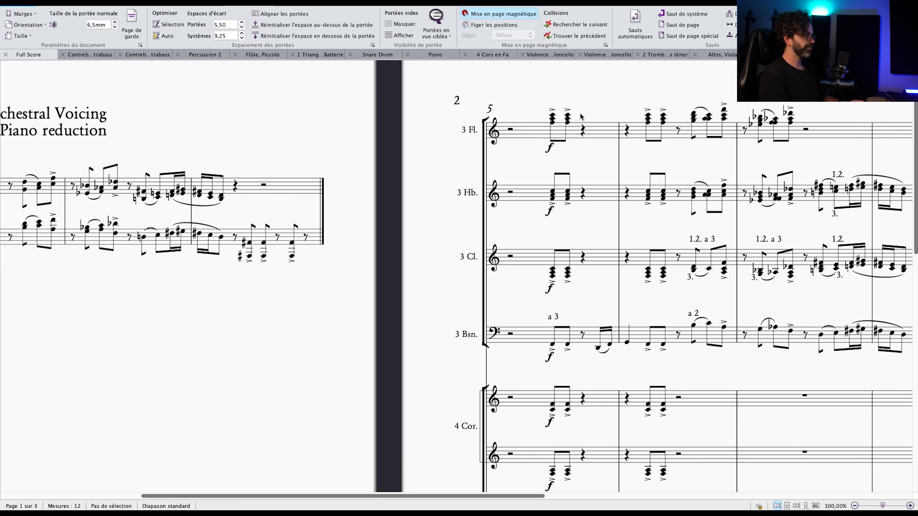
pyautogui.moveTo(586, 110); pyautogui.dragTo(651, 60)
pyautogui.click(588, 95)
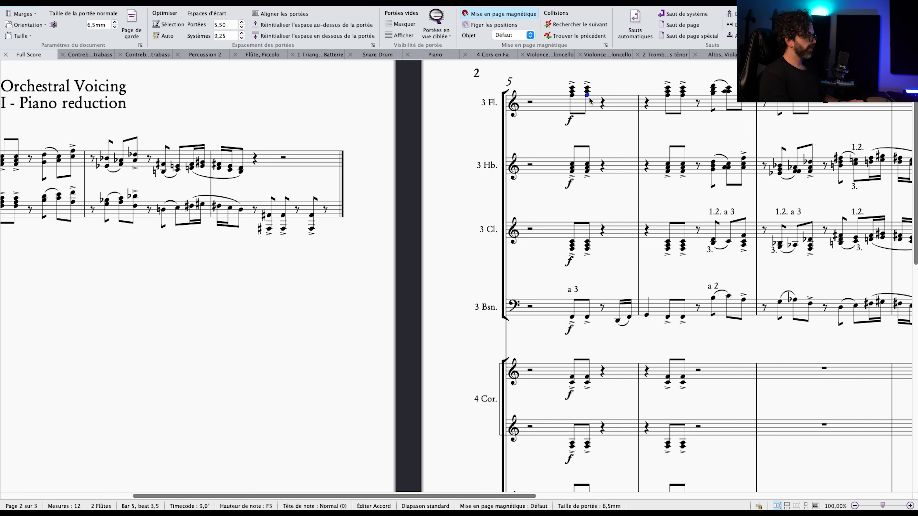
pyautogui.click(596, 112)
pyautogui.scroll(-12, 590, 179)
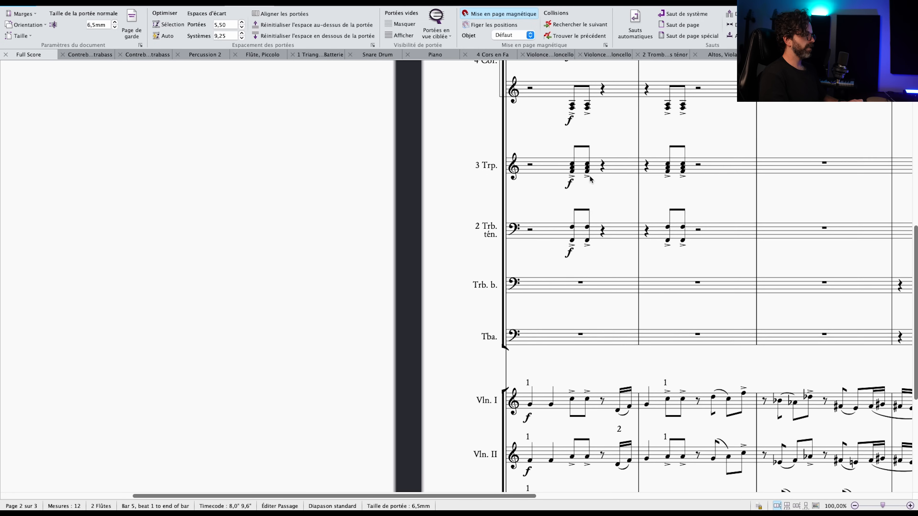
# Highlight the Violin I, Violin II and viola notes on beat 3 of bar 5, compare them with the flutes' chord, and clear the selection.
pyautogui.click(565, 205)
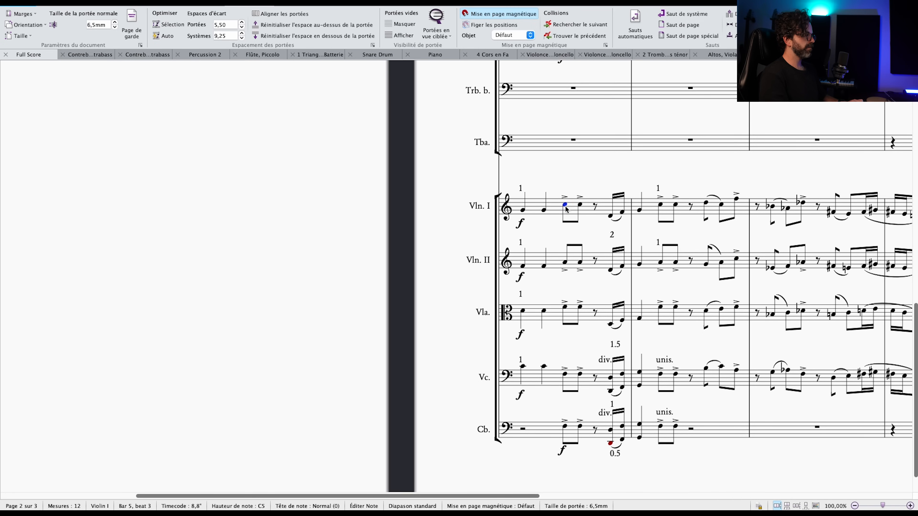
pyautogui.keyDown('super'); pyautogui.click(565, 267); pyautogui.keyUp('super')
pyautogui.keyDown('super'); pyautogui.click(566, 308); pyautogui.keyUp('super')
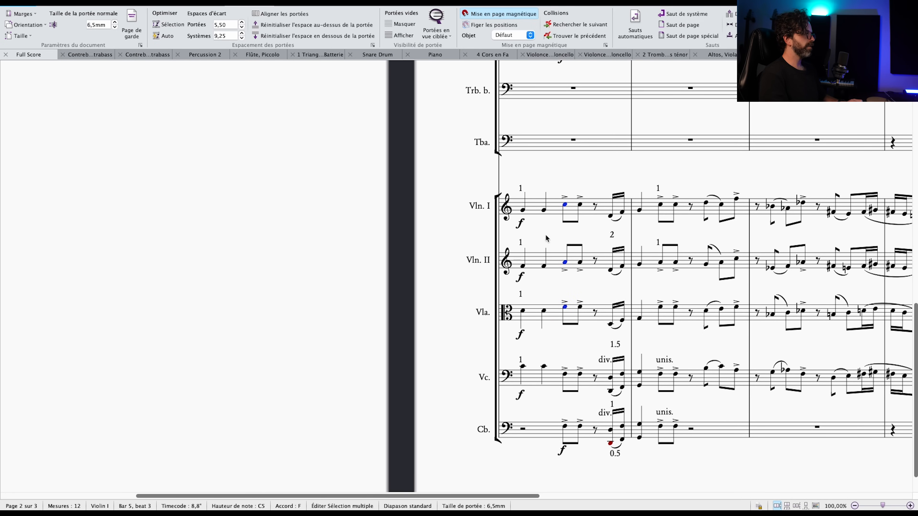
pyautogui.scroll(8, 565, 298)
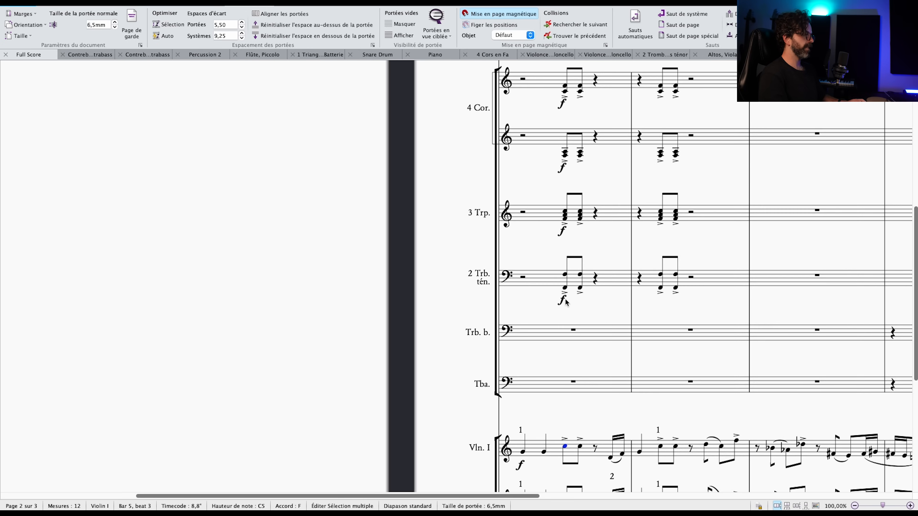
pyautogui.scroll(3, 565, 298)
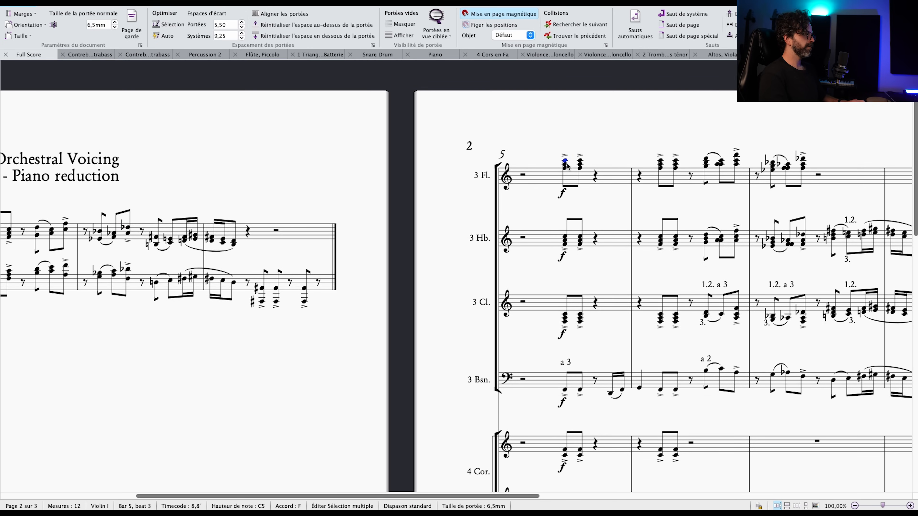
pyautogui.press('Escape')
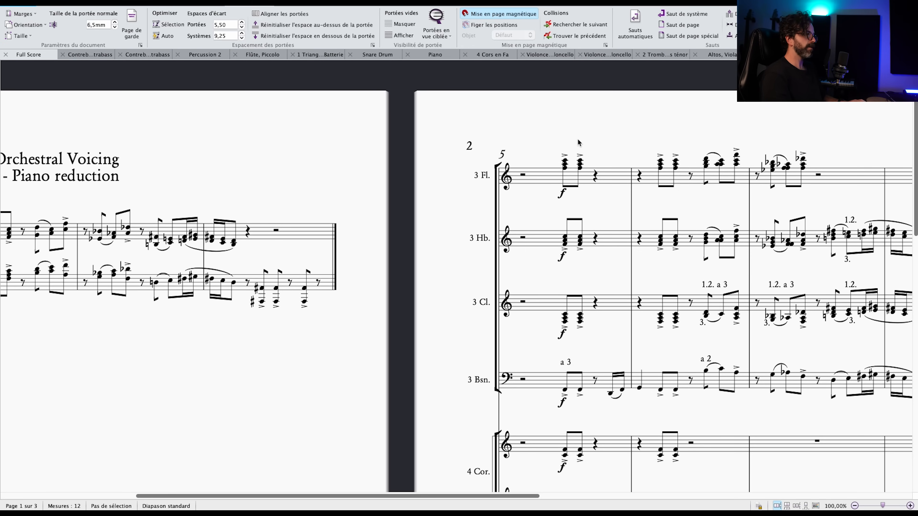
# Consult the section-balance chart in the Orchestral Voicing presentation in Google Slides and return to the score in Sibelius.
pyautogui.press('super+Tab')
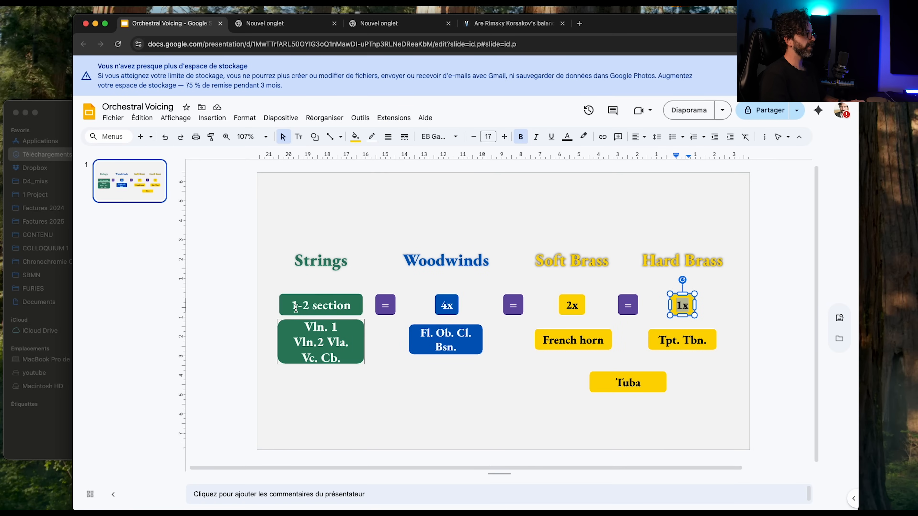
pyautogui.press('super+Tab')
# Highlight the top C on beat 3 of bar 5 in the flutes, Violin I, oboes and clarinets to trace its doublings.
pyautogui.hscroll(10, 469, 205)
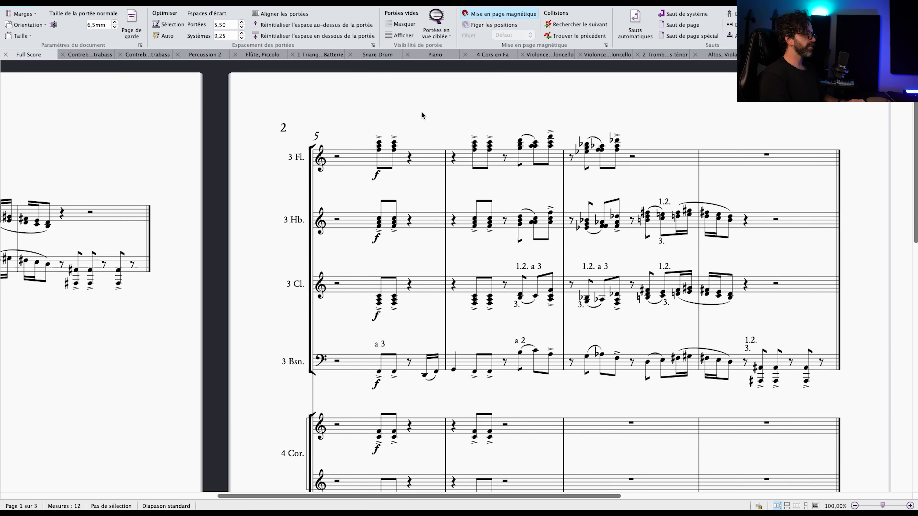
pyautogui.click(315, 127)
pyautogui.scroll(-15, 323, 208)
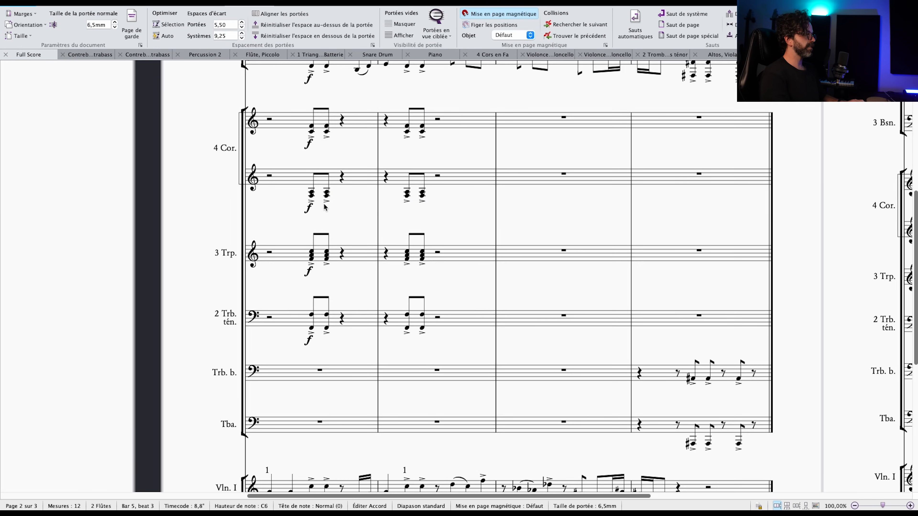
pyautogui.keyDown('super'); pyautogui.click(311, 220); pyautogui.keyUp('super')
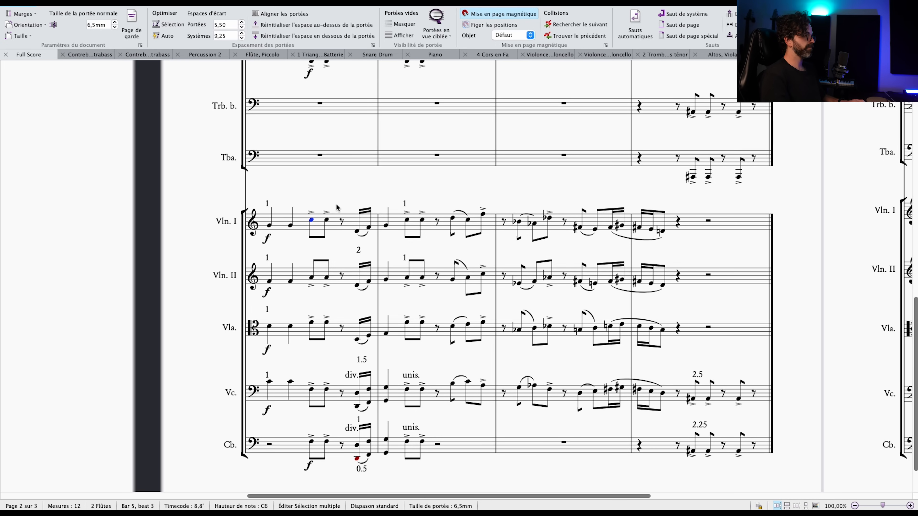
pyautogui.scroll(15, 335, 204)
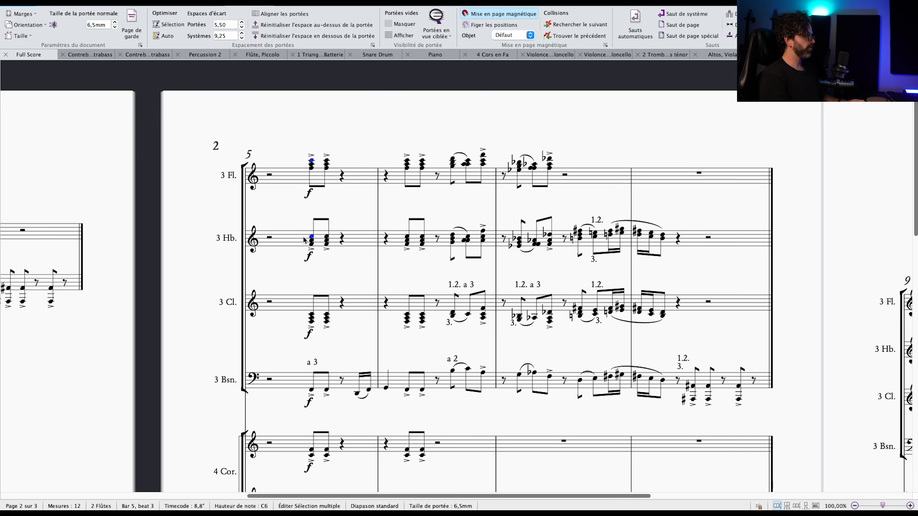
pyautogui.keyDown('ctrl'); pyautogui.click(311, 314); pyautogui.keyUp('ctrl')
pyautogui.moveTo(345, 277); pyautogui.dragTo(502, 281)
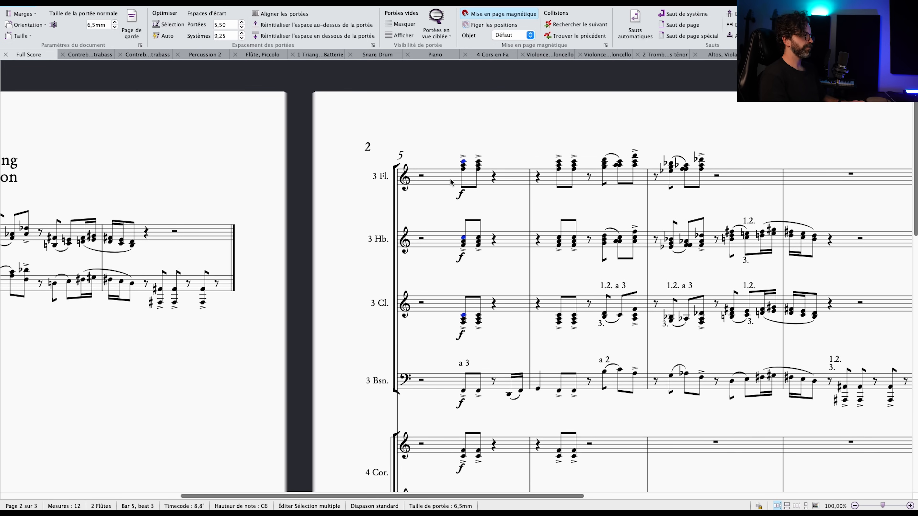
# Compare the highlighted notes with the brass and add the upper horn staff's F on beat 3 of bar 5 to the selection.
pyautogui.scroll(-3, 454, 173)
pyautogui.scroll(-3, 454, 188)
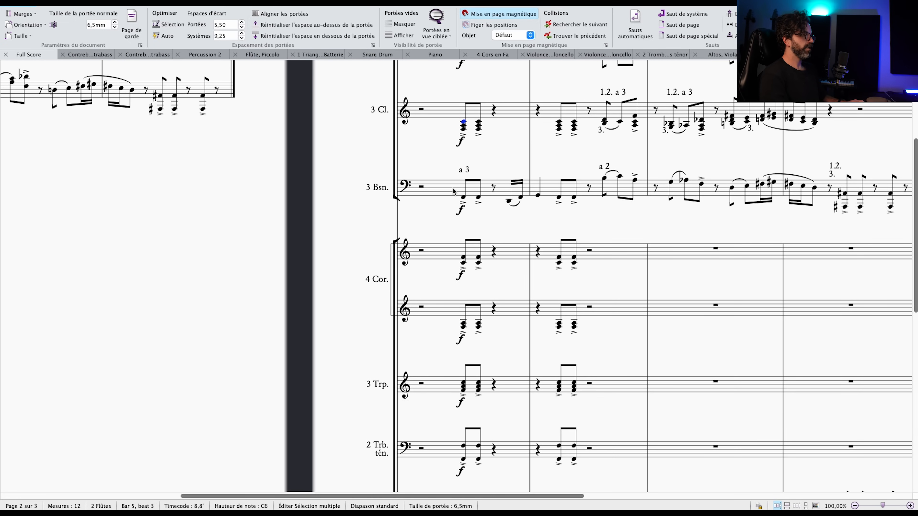
pyautogui.scroll(3, 454, 190)
pyautogui.scroll(3, 454, 189)
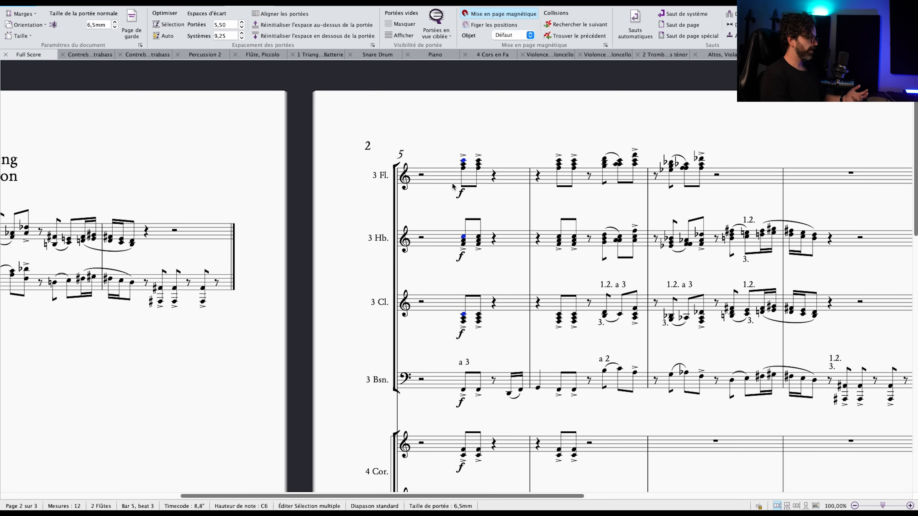
pyautogui.scroll(-3, 452, 185)
pyautogui.scroll(-4, 452, 186)
pyautogui.keyDown('super'); pyautogui.click(464, 209); pyautogui.keyUp('super')
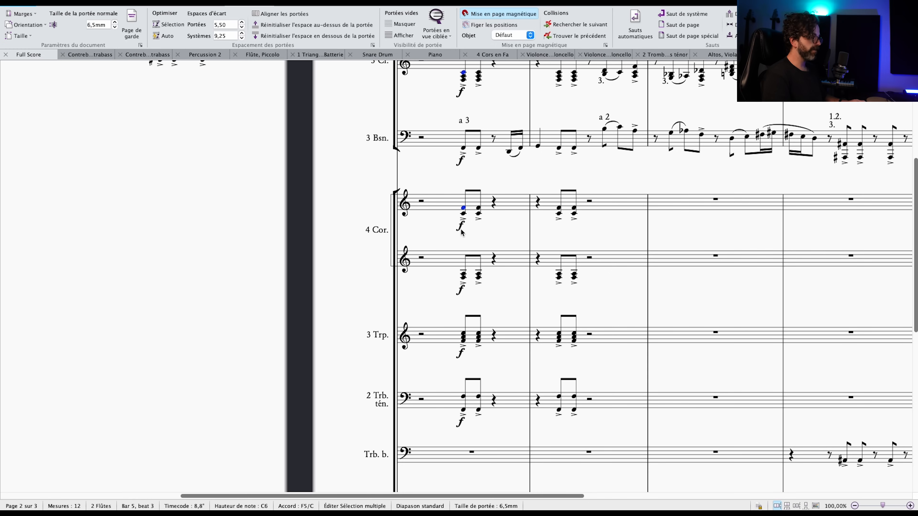
pyautogui.scroll(3, 276, 211)
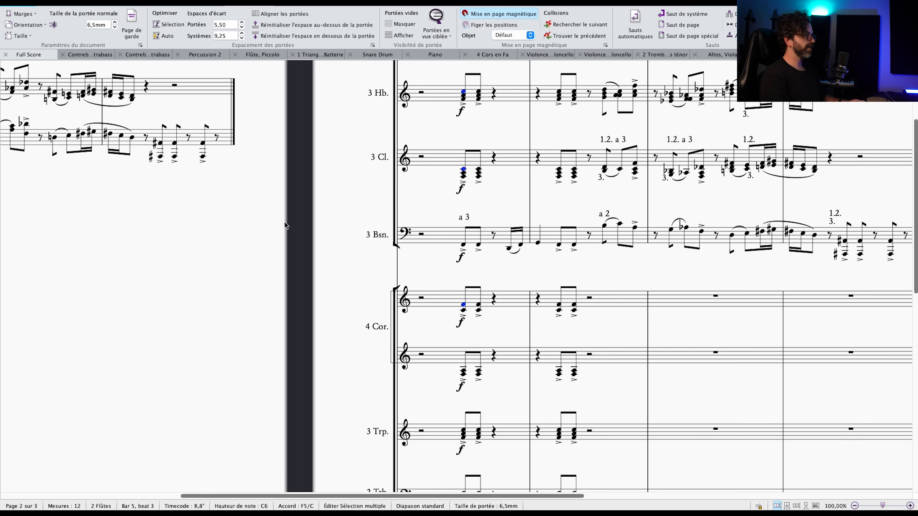
# Check the brass weights in the Google Slides balance chart and compare them with the highlighted notes in the Sibelius score.
pyautogui.hotkey('ctrl', 'Left')
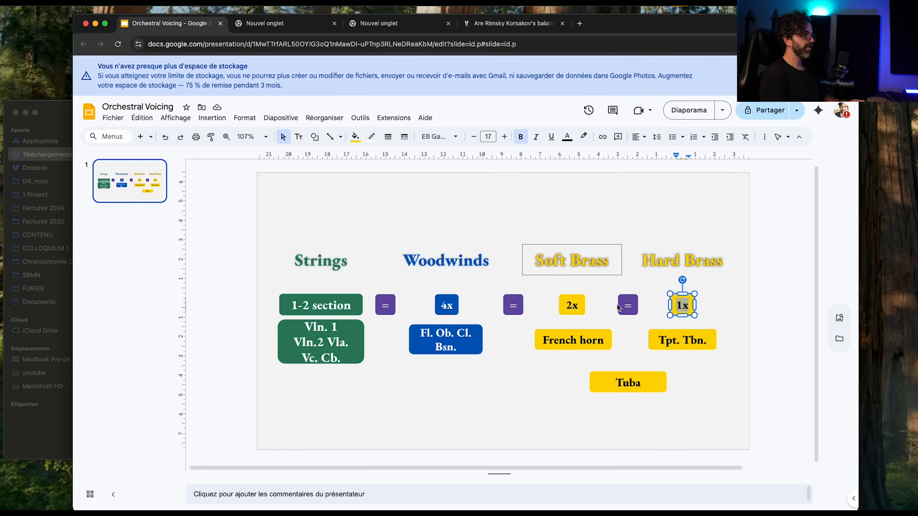
pyautogui.hotkey('ctrl', 'Right')
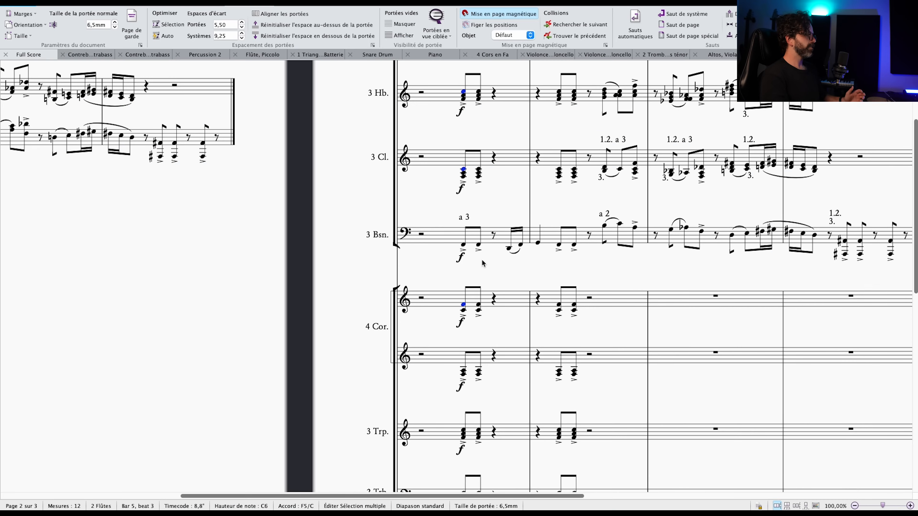
pyautogui.scroll(-3, 476, 277)
pyautogui.scroll(6, 471, 287)
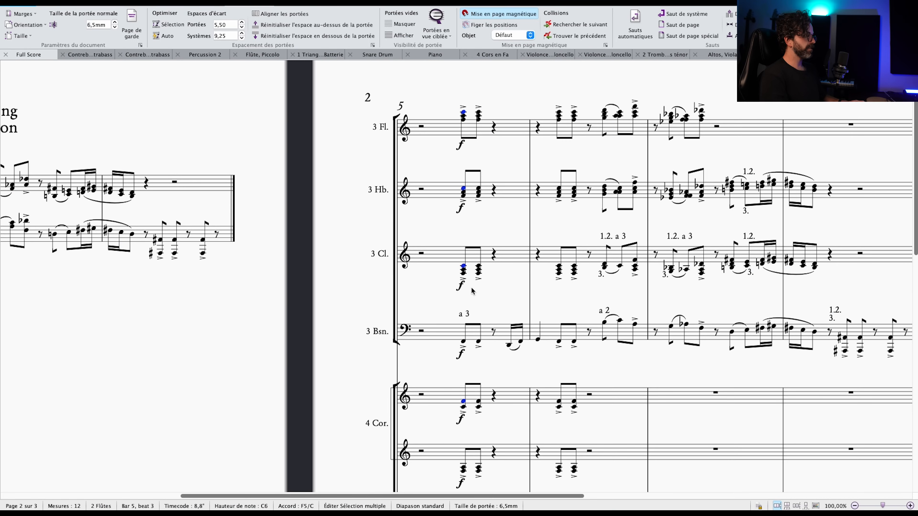
# Replace the highlighted horn F with the lower C on beat 3 of bar 5 and add the trumpets' top note.
pyautogui.scroll(-3, 472, 291)
pyautogui.keyDown('super'); pyautogui.click(464, 305); pyautogui.keyUp('super')
pyautogui.keyDown('super'); pyautogui.click(465, 311); pyautogui.keyUp('super')
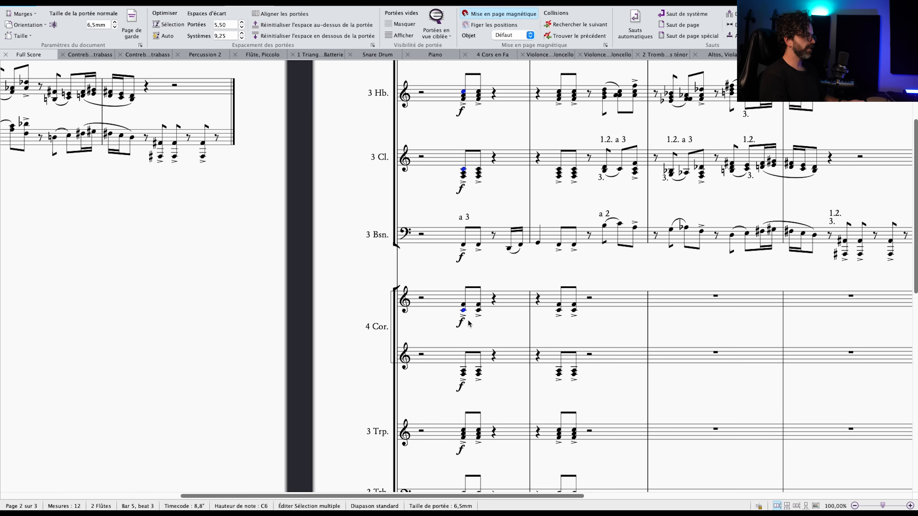
pyautogui.scroll(-5, 466, 329)
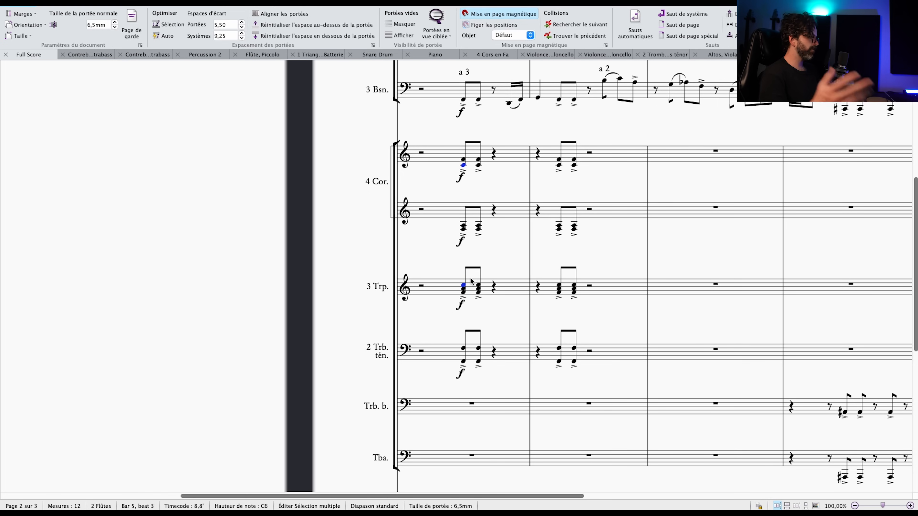
# Compare the highlighted C doublings across the strings, brass and woodwinds, and clear the selection.
pyautogui.scroll(-12, 494, 252)
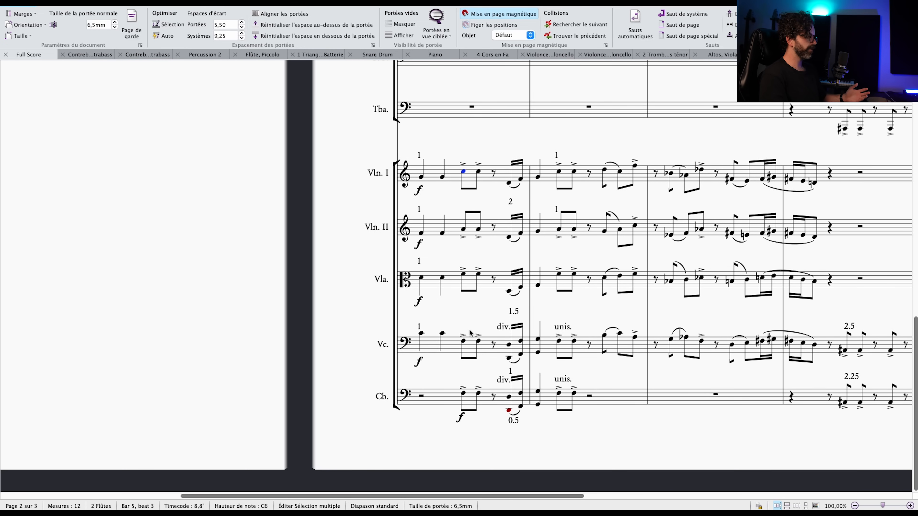
pyautogui.scroll(20, 477, 192)
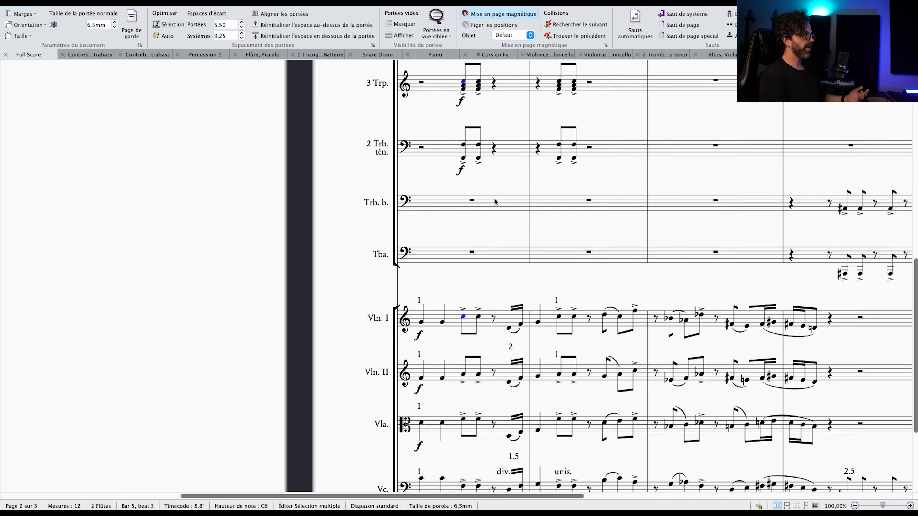
pyautogui.scroll(3, 491, 208)
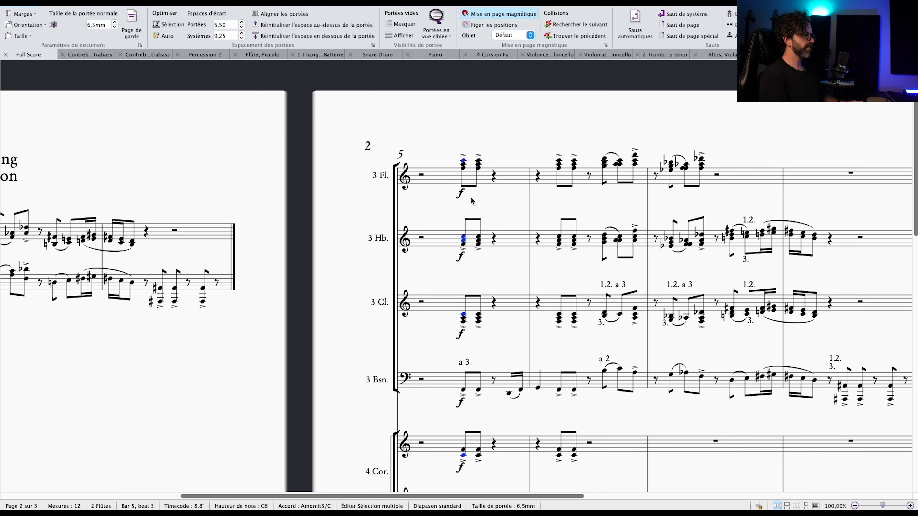
pyautogui.press('Escape')
# Highlight the trumpets' bottom F and the bassoons' F on beat 3 of bar 5 to trace the root's doublings.
pyautogui.scroll(-8, 470, 232)
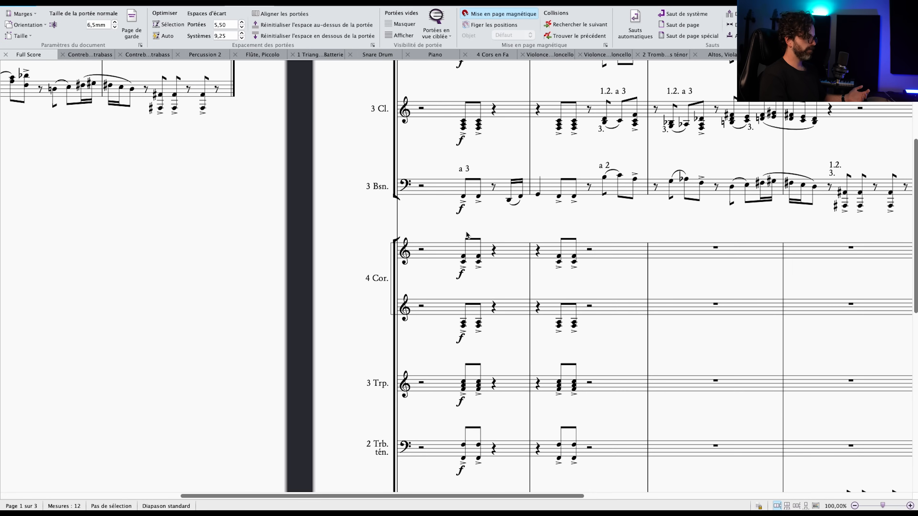
pyautogui.scroll(-3, 466, 235)
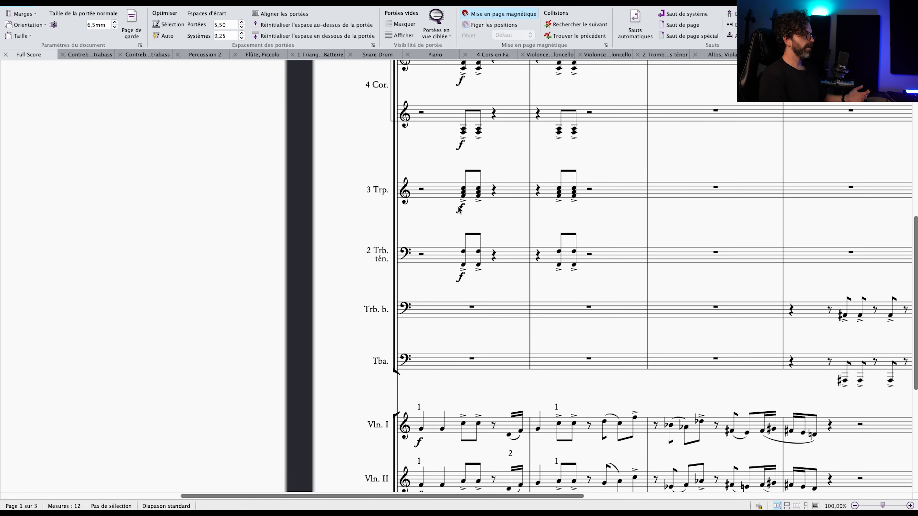
pyautogui.click(464, 195)
pyautogui.scroll(3, 466, 211)
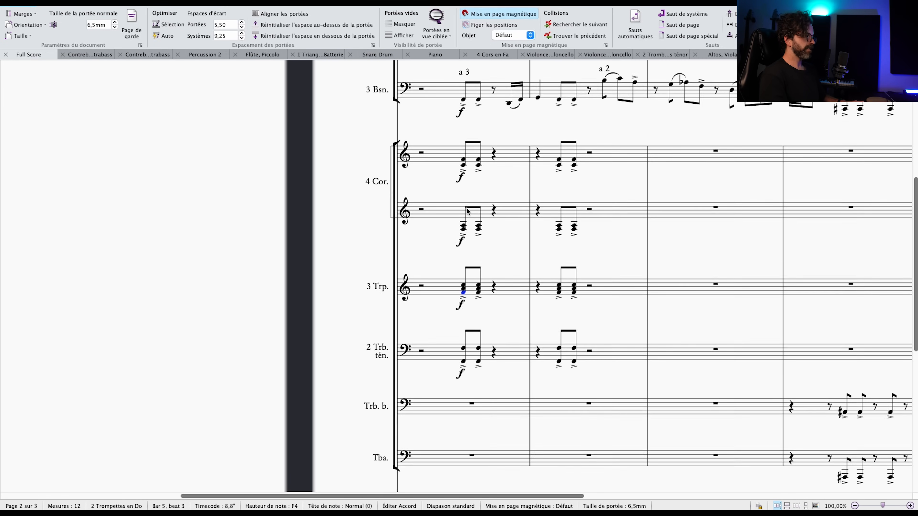
pyautogui.scroll(6, 466, 210)
pyautogui.keyDown('super'); pyautogui.click(463, 294); pyautogui.keyUp('super')
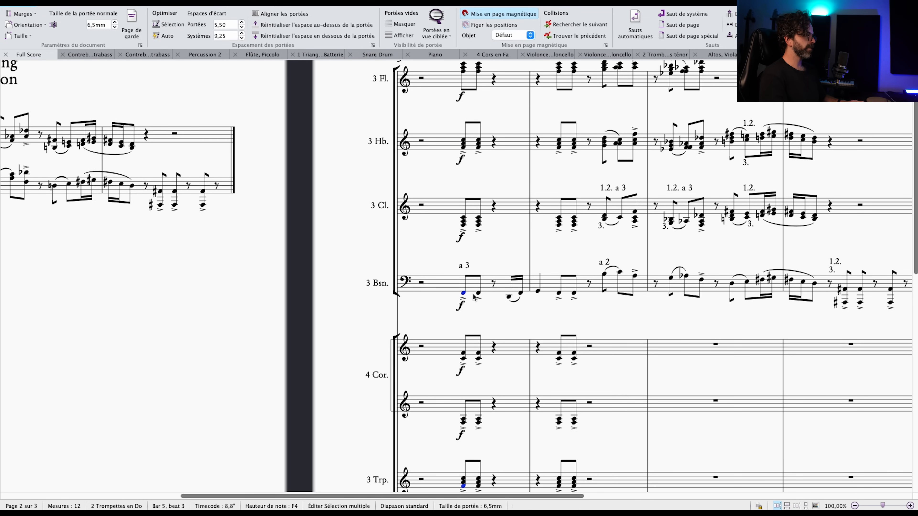
# Add the tenor trombones' lower F and the double basses' F on beat 3 of bar 5 to the highlighted notes.
pyautogui.scroll(-9, 459, 279)
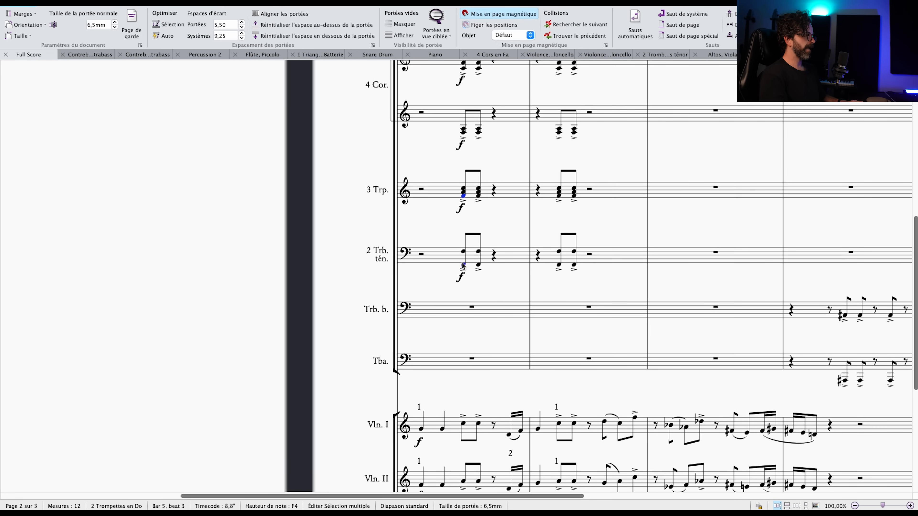
pyautogui.scroll(-8, 458, 284)
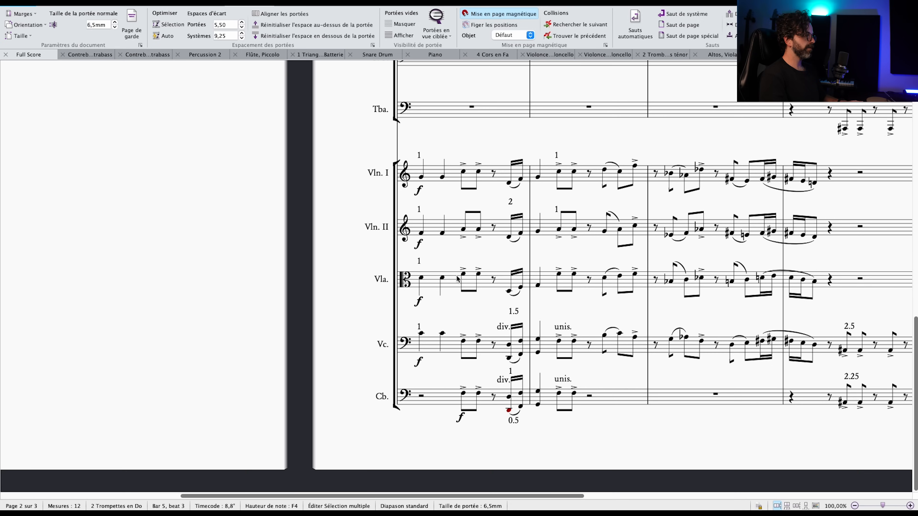
pyautogui.hscroll(-3, 434, 375)
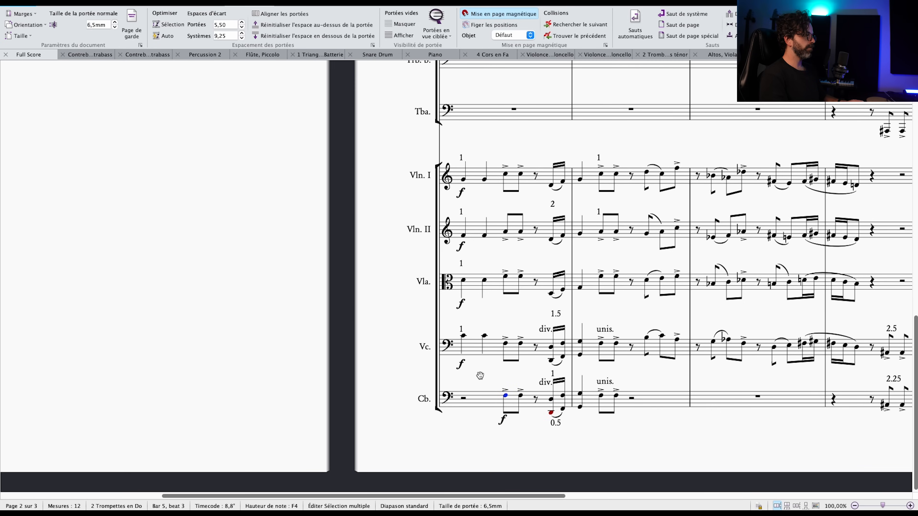
pyautogui.hscroll(1, 500, 378)
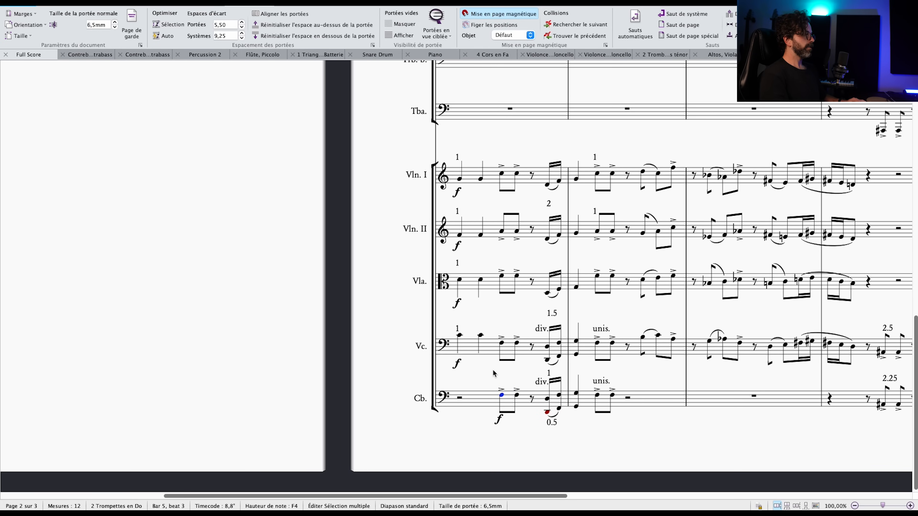
pyautogui.scroll(-2, 508, 338)
pyautogui.hscroll(3, 508, 338)
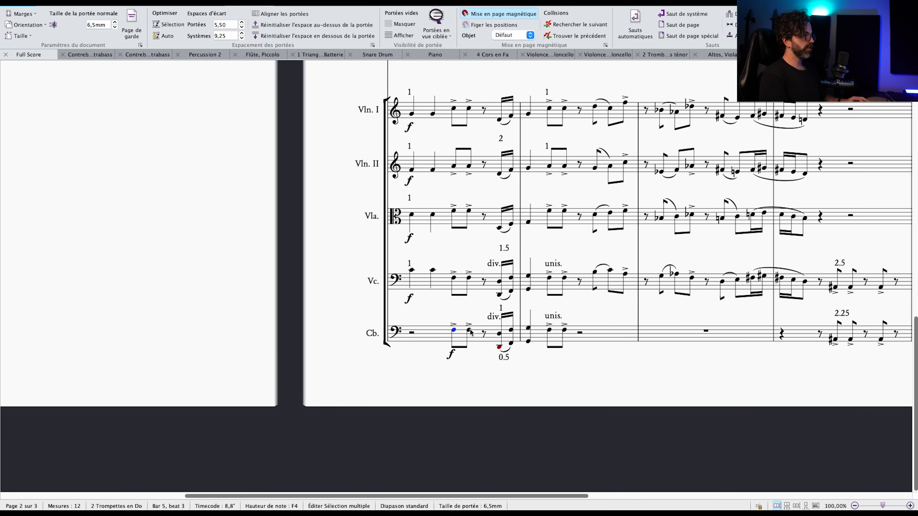
# Select the double basses' two accented eighth notes from beat 3 of bar 5 and compare them with the upper strings.
pyautogui.click(469, 331)
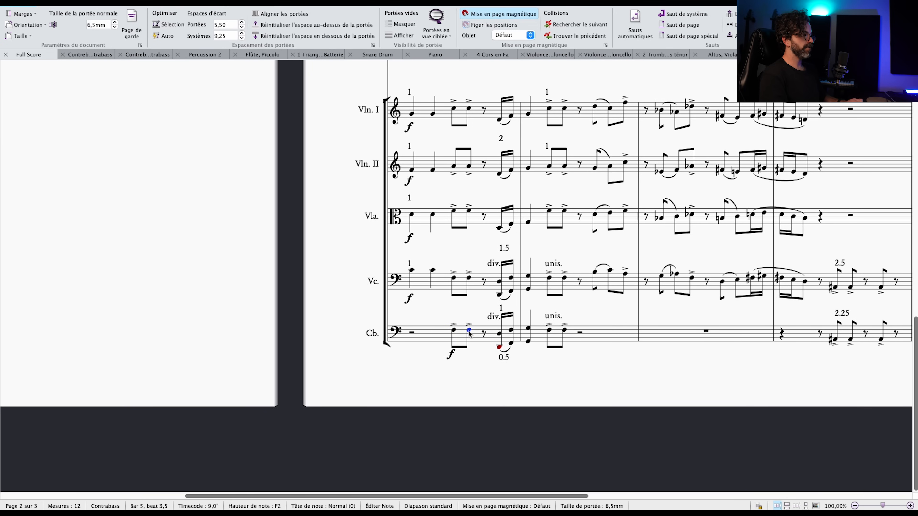
pyautogui.keyDown('shift'); pyautogui.click(454, 336); pyautogui.keyUp('shift')
pyautogui.hscroll(2, 523, 344)
pyautogui.scroll(-1, 524, 343)
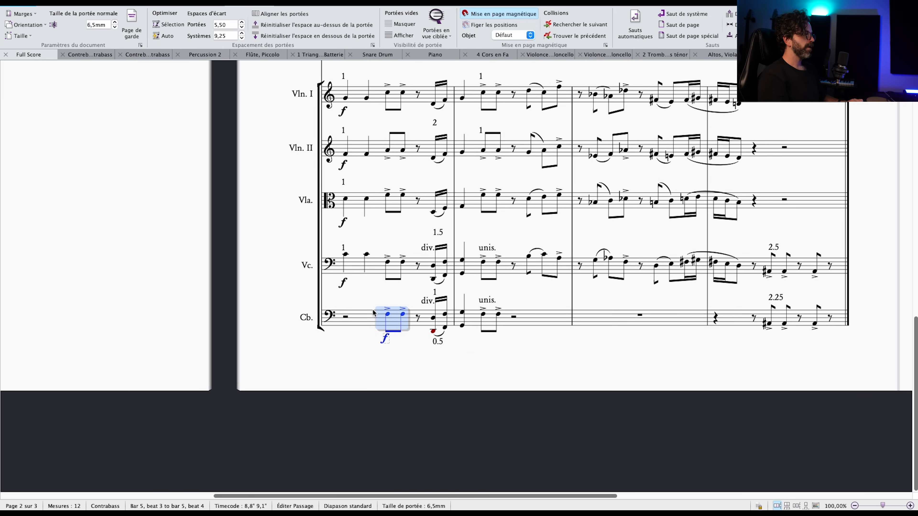
pyautogui.hscroll(-3, 380, 306)
pyautogui.scroll(2, 380, 306)
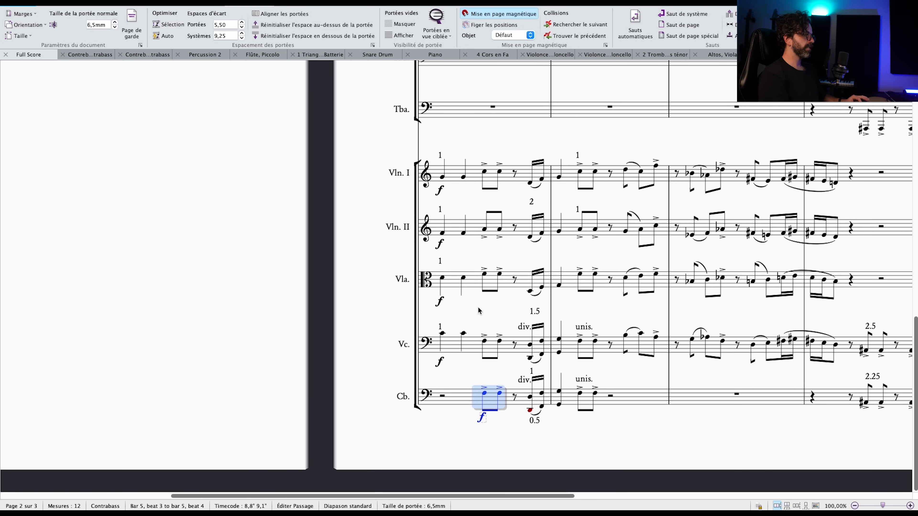
pyautogui.scroll(-2, 478, 311)
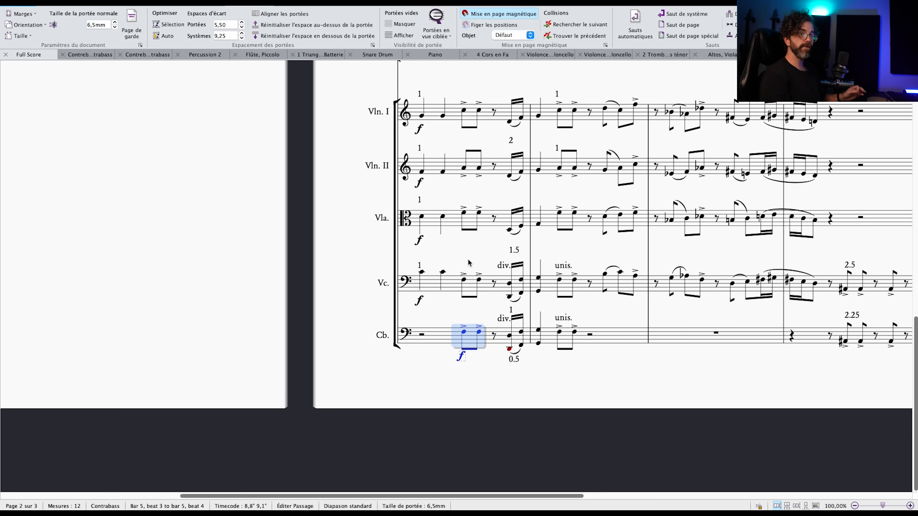
# Select the strings' sixteenth-note pickup at the end of bar 5 and compare it with the bassoons' doubling.
pyautogui.moveTo(481, 270); pyautogui.dragTo(480, 262)
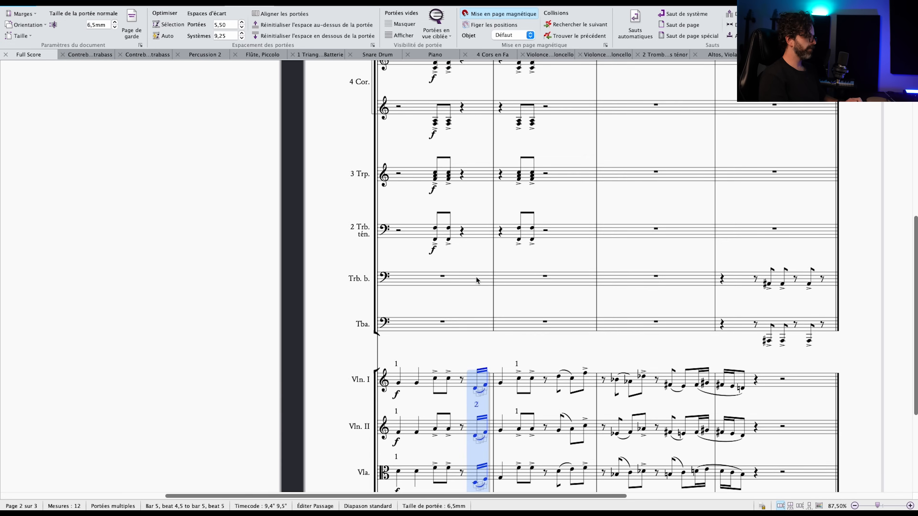
pyautogui.scroll(-5, 476, 277)
pyautogui.scroll(10, 468, 226)
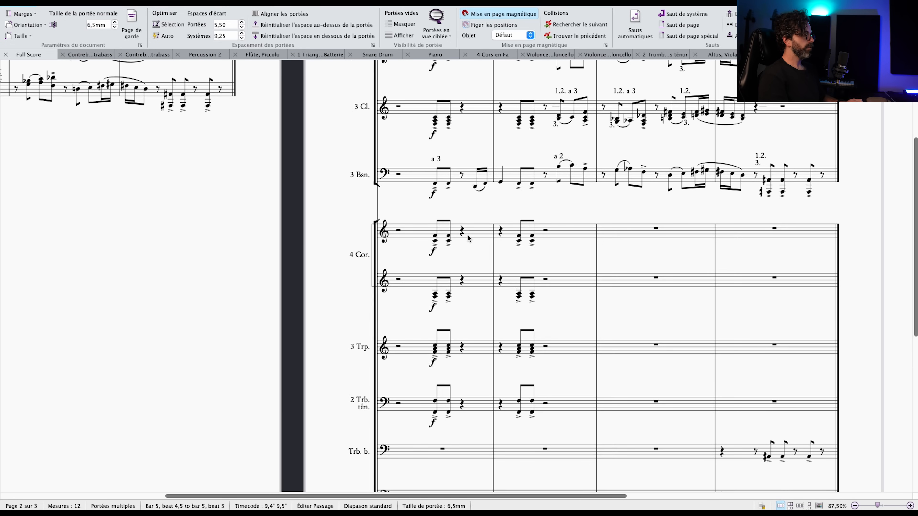
pyautogui.scroll(5, 468, 238)
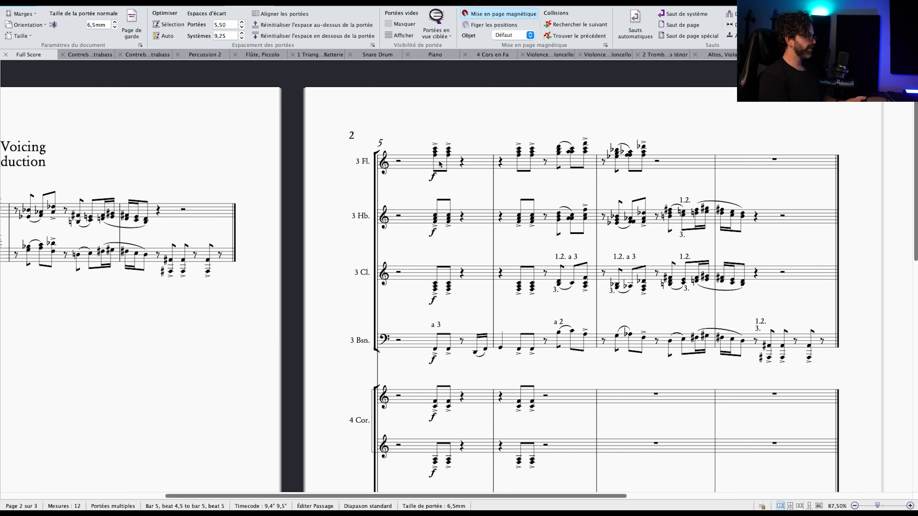
pyautogui.scroll(-9, 445, 196)
pyautogui.scroll(5, 456, 228)
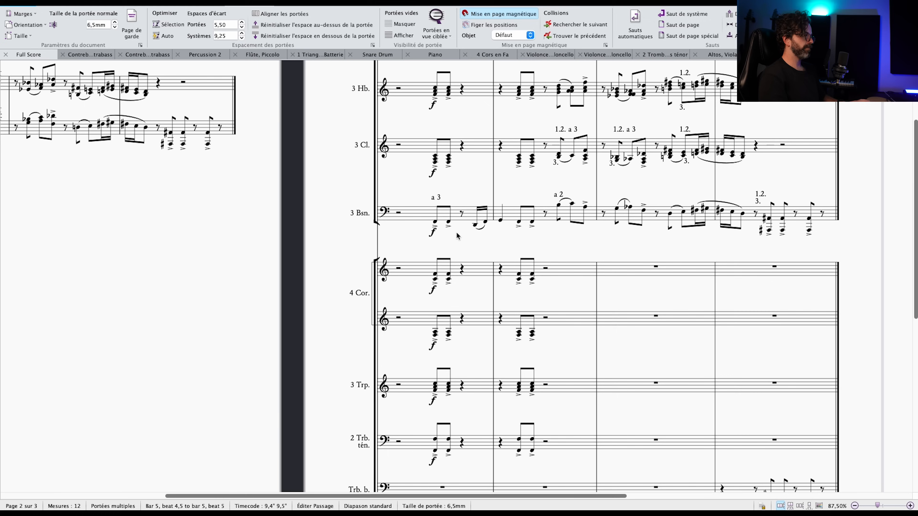
pyautogui.keyDown('shift'); pyautogui.click(477, 228); pyautogui.keyUp('shift')
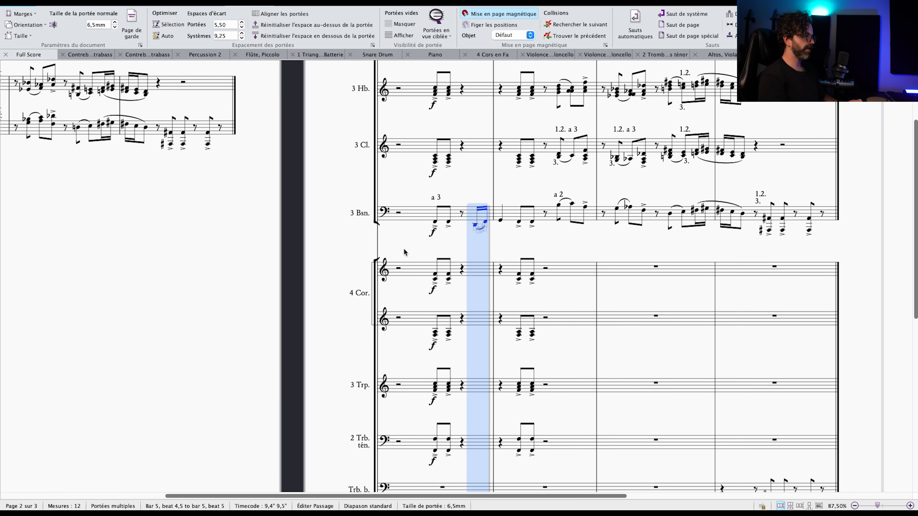
# Double the bassoons' sixteenth-note pickup and following quarter note in the clarinets across bars 5 and 6, marked "a 3".
pyautogui.scroll(1, 392, 224)
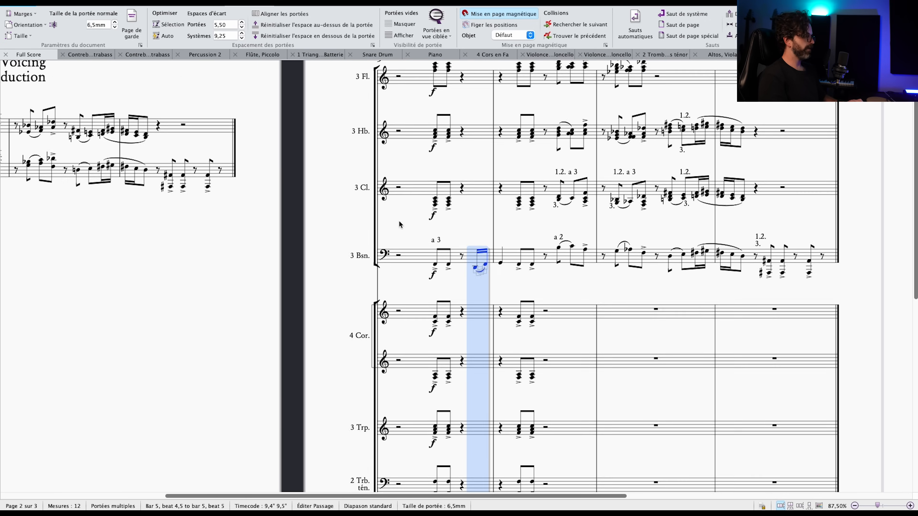
pyautogui.scroll(1, 436, 226)
pyautogui.keyDown('alt'); pyautogui.click(490, 255); pyautogui.keyUp('alt')
pyautogui.click(500, 252)
pyautogui.keyDown('super'); pyautogui.click(516, 249); pyautogui.keyUp('super')
pyautogui.click(489, 255)
pyautogui.press('super+t')
pyautogui.write('a 3')
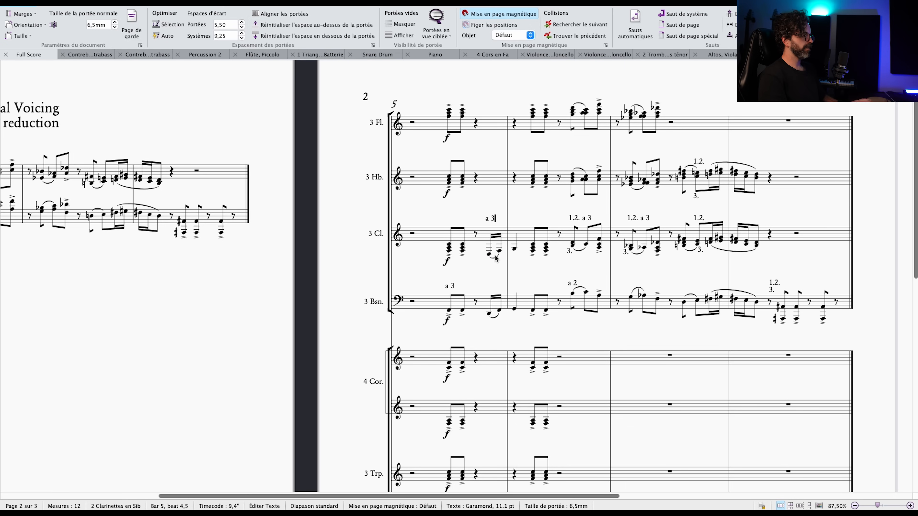
# Double the sixteenth-note pickup and the quarter note starting bar 6 in the oboes, marked "a 3".
pyautogui.click(525, 219)
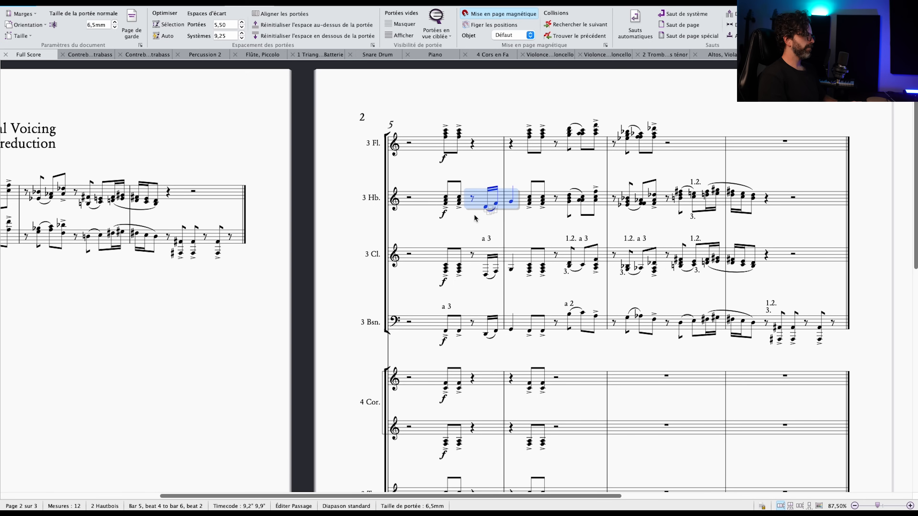
pyautogui.press('super+t')
pyautogui.write('a 3')
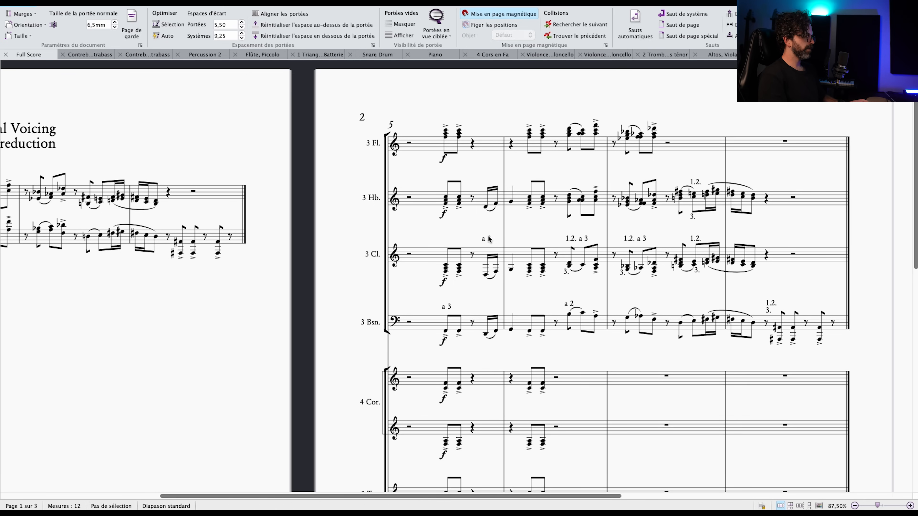
pyautogui.press('Escape')
pyautogui.press('Escape')
# Examine how the oboe and clarinet pickup in bar 5 balances against the bassoons, brass and strings.
pyautogui.scroll(-2, 482, 203)
pyautogui.hscroll(2, 482, 203)
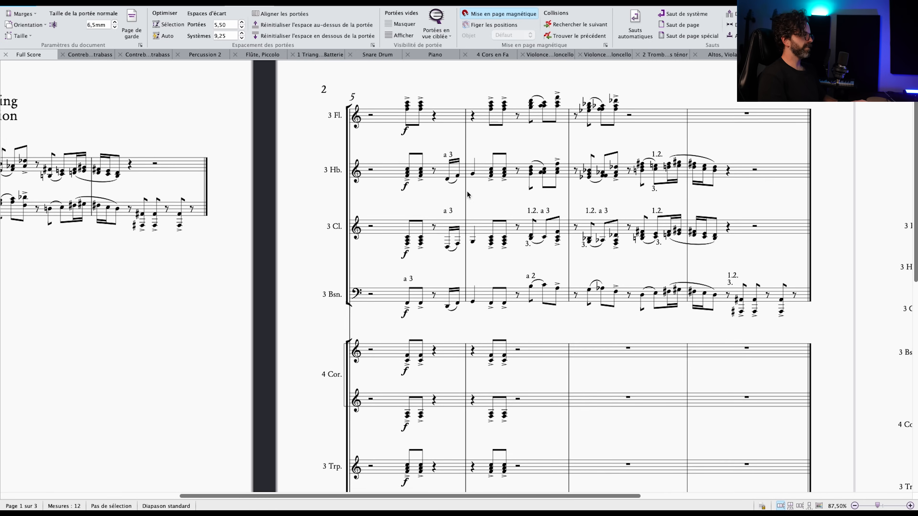
pyautogui.scroll(-5, 452, 192)
pyautogui.scroll(3, 421, 179)
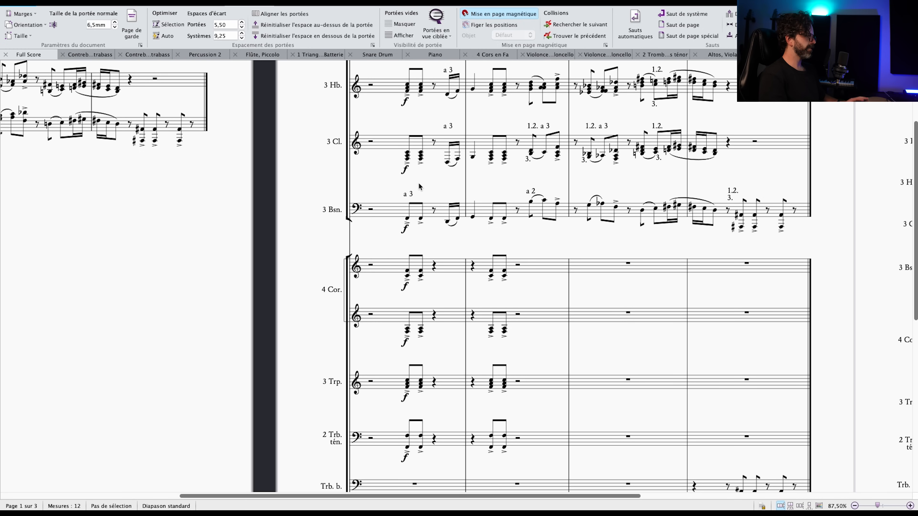
pyautogui.scroll(2, 448, 242)
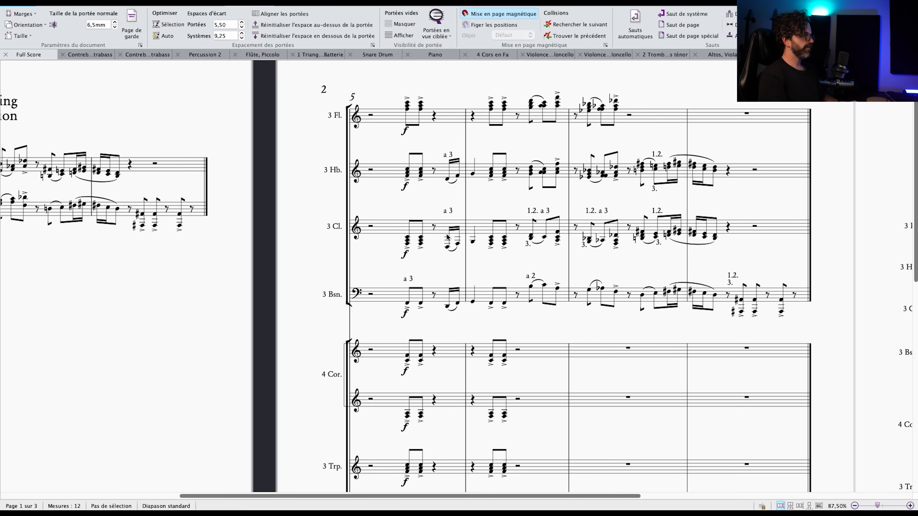
pyautogui.scroll(-8, 446, 225)
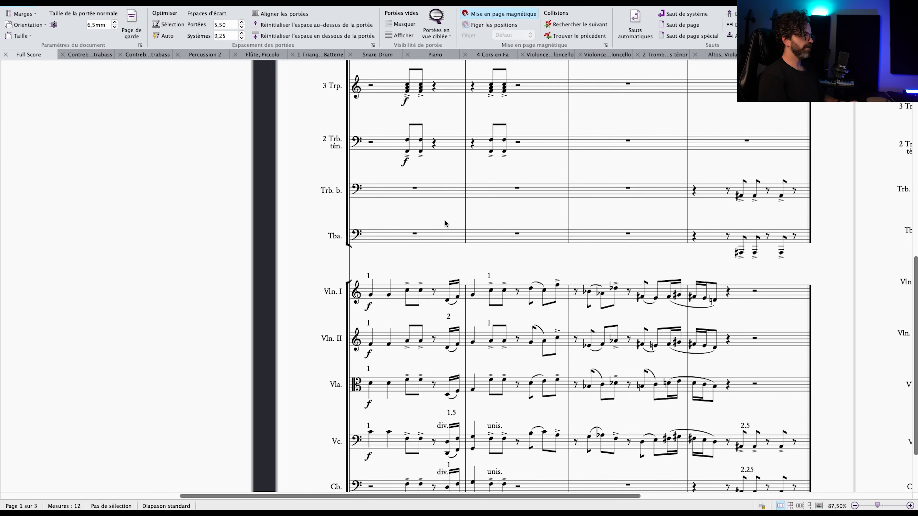
pyautogui.scroll(2, 444, 223)
pyautogui.scroll(4, 445, 222)
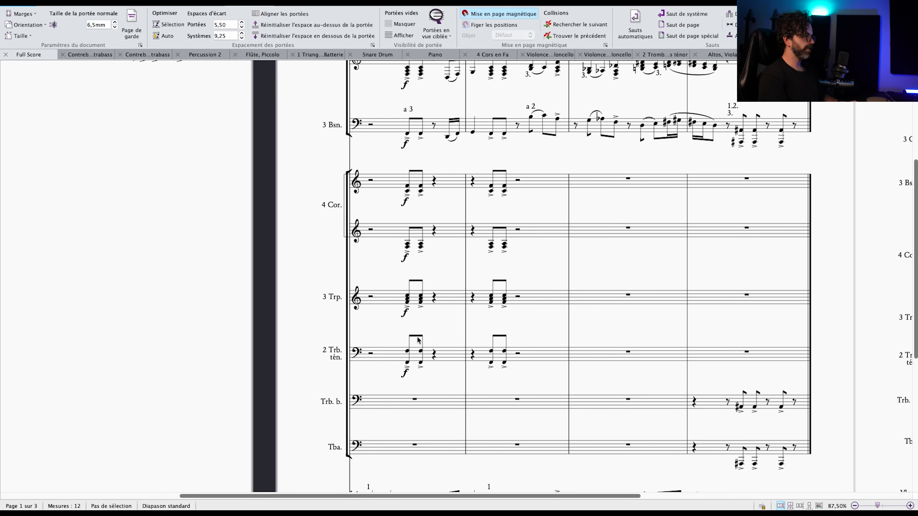
pyautogui.hscroll(-2, 463, 250)
pyautogui.scroll(2, 464, 251)
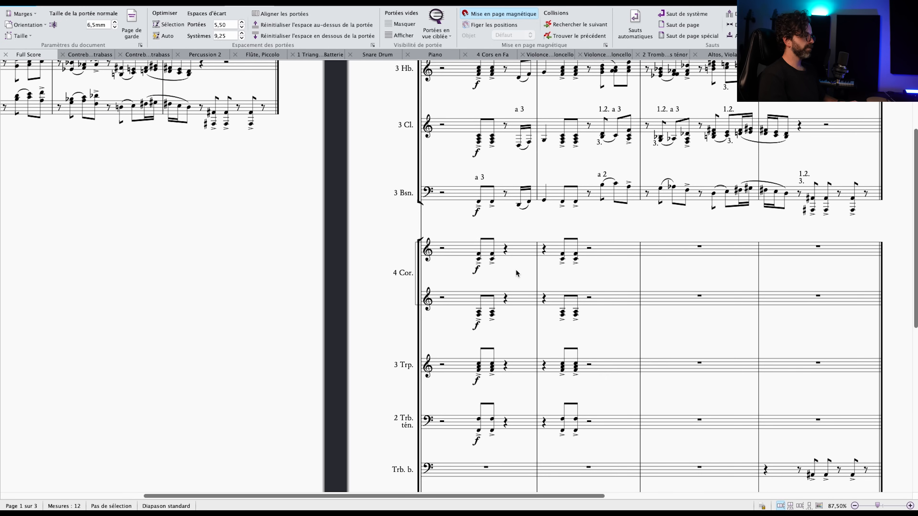
pyautogui.moveTo(517, 274); pyautogui.dragTo(466, 258)
pyautogui.scroll(3, 463, 238)
pyautogui.hscroll(1, 463, 238)
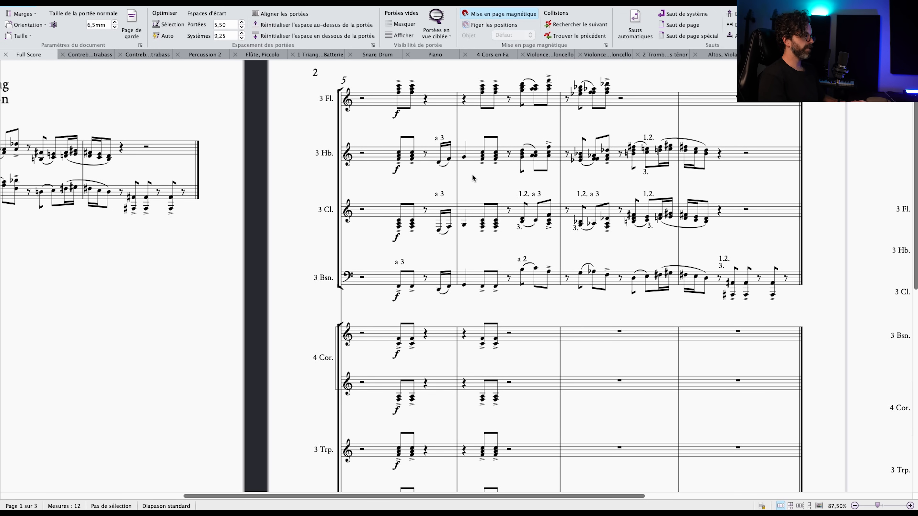
# Review the woodwind writing in bars 5 to 8 and play the orchestration back from the start of bar 5.
pyautogui.moveTo(558, 253); pyautogui.dragTo(541, 244)
pyautogui.moveTo(589, 244); pyautogui.dragTo(543, 243)
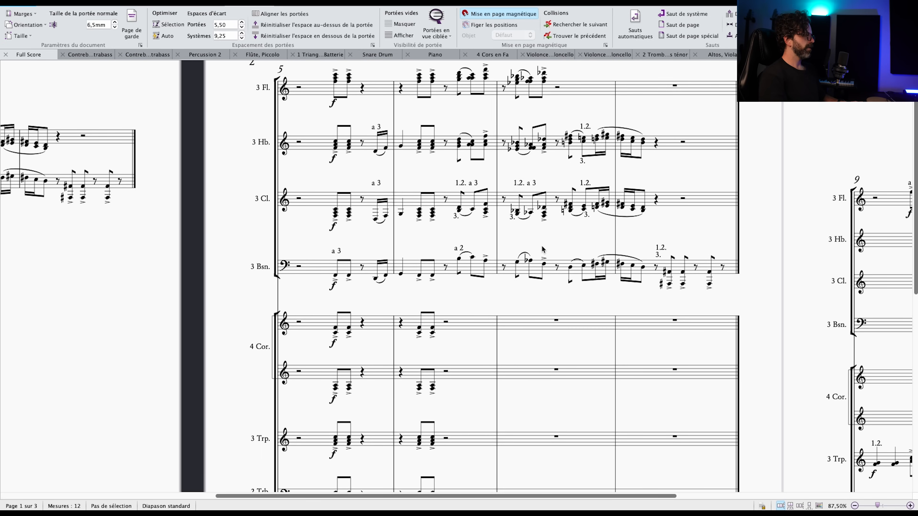
pyautogui.scroll(3, 542, 255)
pyautogui.moveTo(438, 187); pyautogui.dragTo(481, 185)
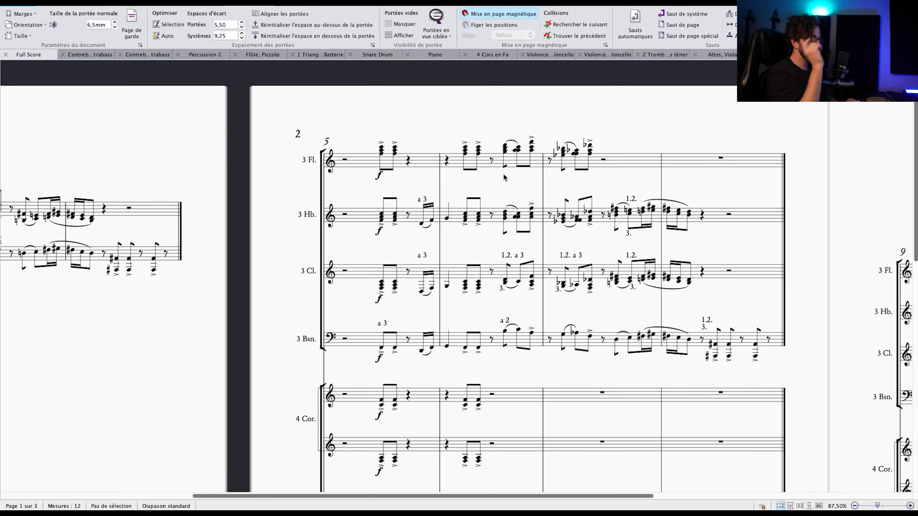
pyautogui.click(344, 159)
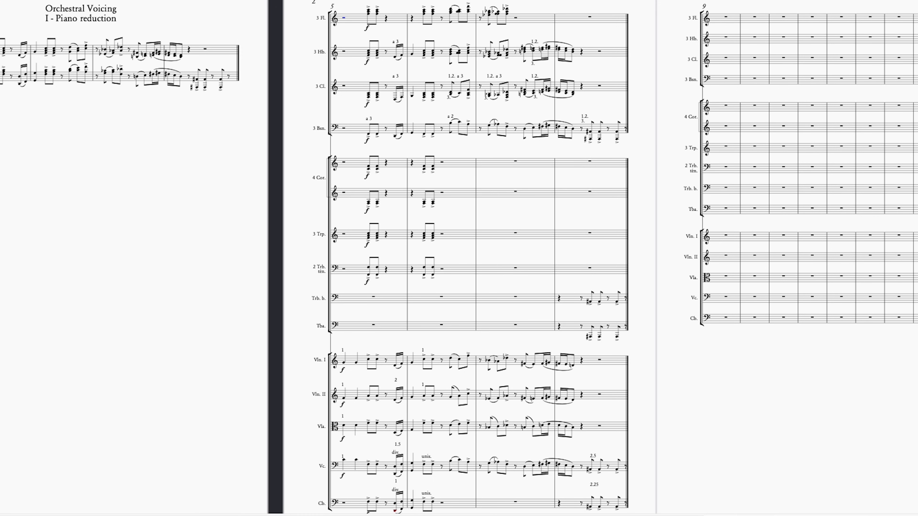
pyautogui.press('space')
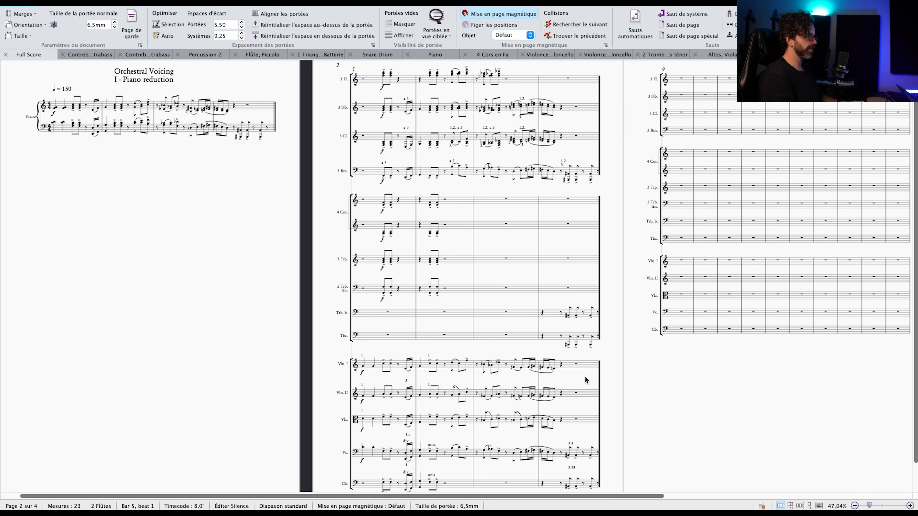
# Review the brass and string writing in bars 5 to 8 of the full score.
pyautogui.hscroll(-2, 585, 376)
pyautogui.scroll(-1, 584, 376)
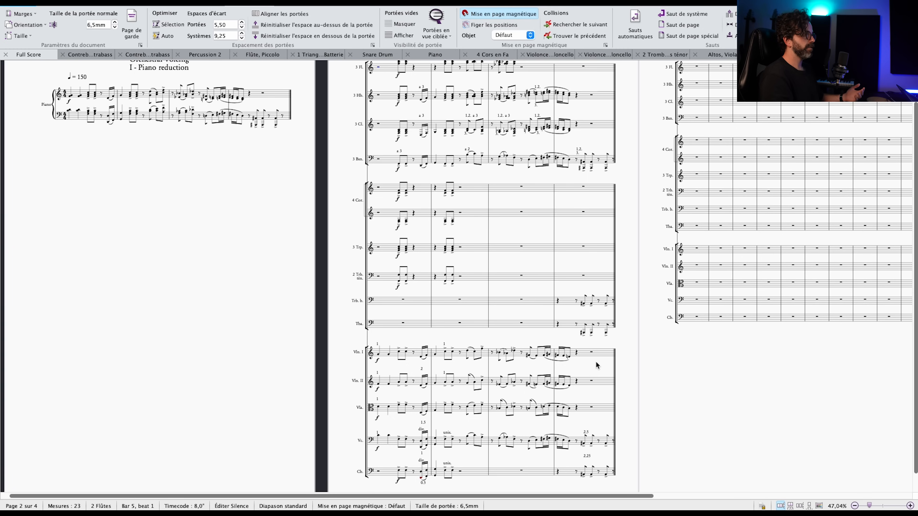
pyautogui.moveTo(669, 359); pyautogui.dragTo(708, 369)
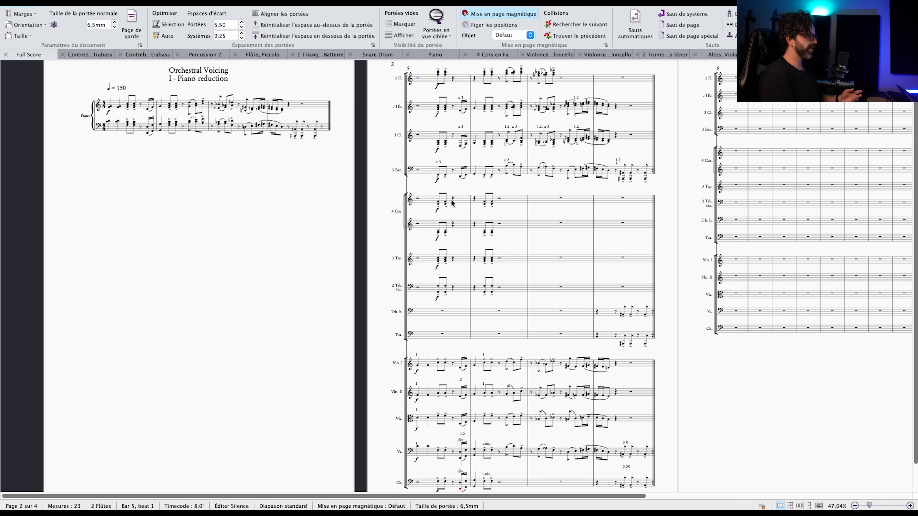
pyautogui.click(437, 202)
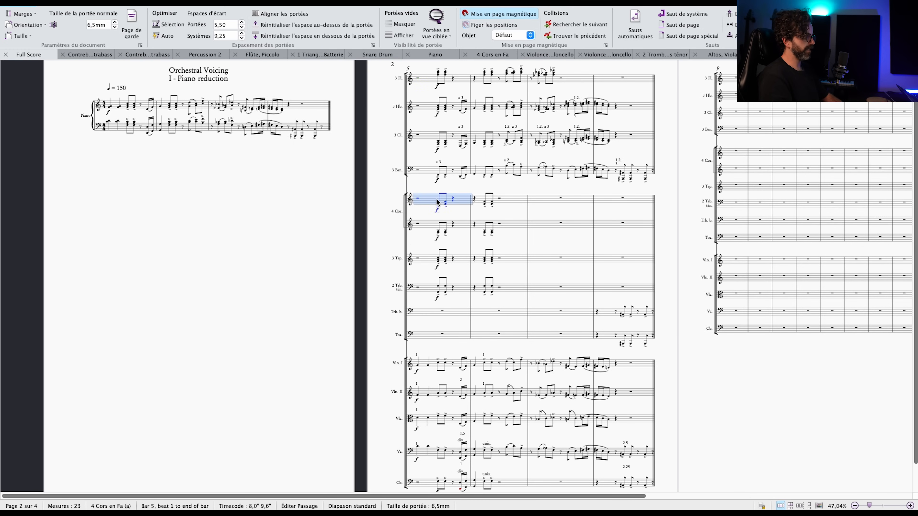
pyautogui.scroll(3, 438, 204)
pyautogui.press('Escape')
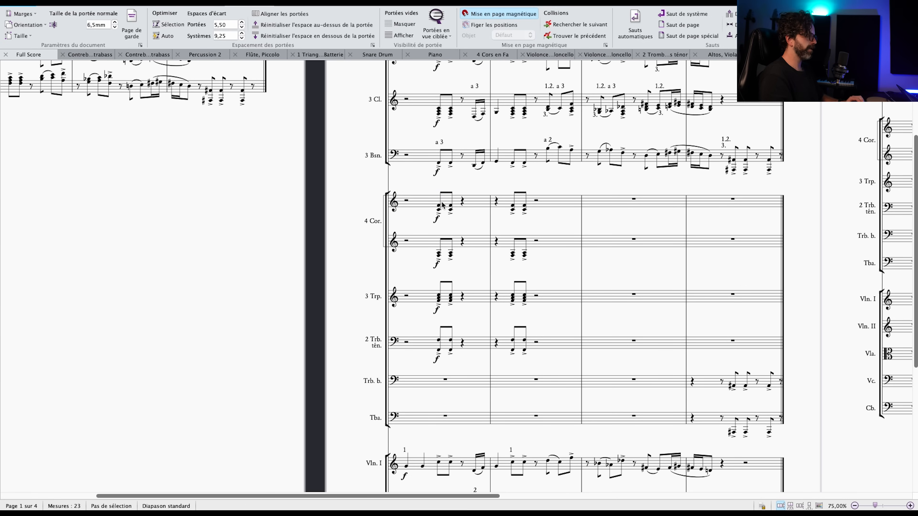
pyautogui.moveTo(502, 181); pyautogui.dragTo(548, 155)
pyautogui.scroll(-5, 548, 155)
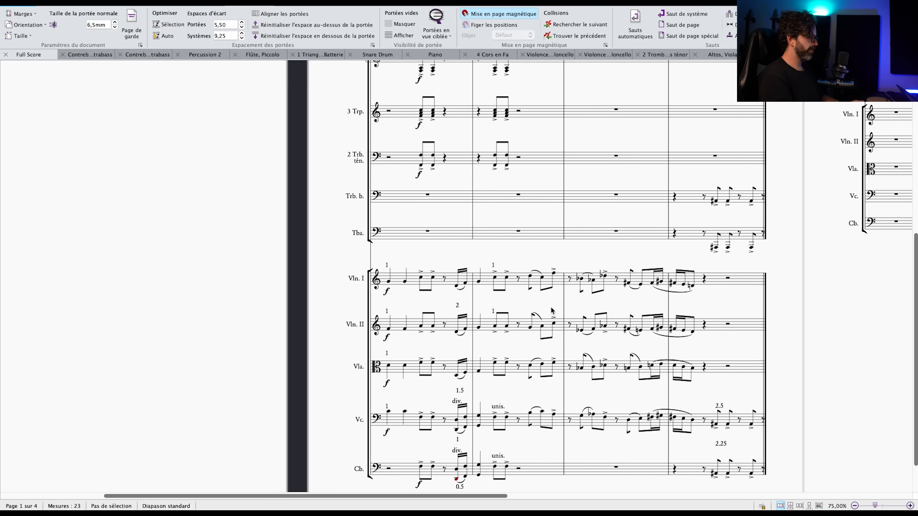
pyautogui.scroll(-3, 607, 256)
pyautogui.hscroll(3, 608, 256)
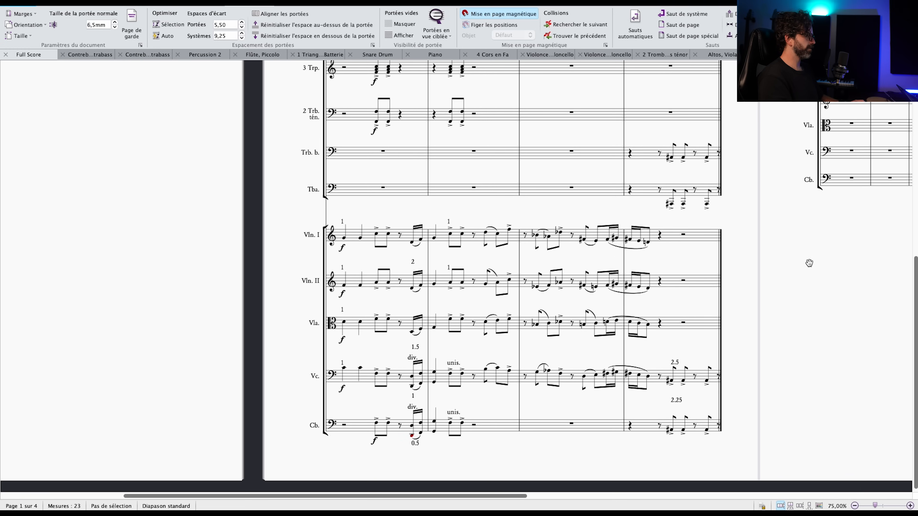
# Go to the last page and examine the lighter scoring of bars 20 to 23 across all sections.
pyautogui.moveTo(796, 263); pyautogui.dragTo(590, 297)
pyautogui.moveTo(365, 311); pyautogui.dragTo(578, 484)
pyautogui.moveTo(875, 254); pyautogui.dragTo(416, 344)
pyautogui.moveTo(538, 324); pyautogui.dragTo(180, 347)
pyautogui.moveTo(333, 151); pyautogui.dragTo(313, 144)
pyautogui.scroll(-10, 302, 167)
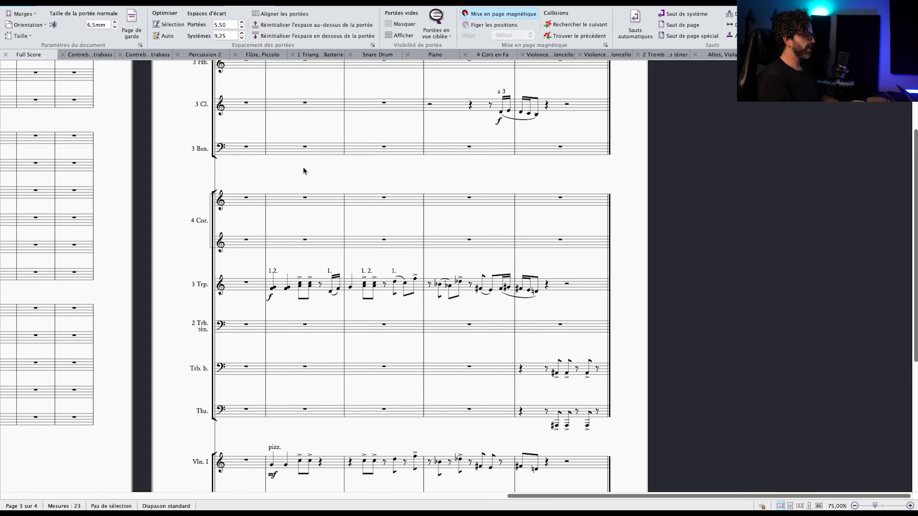
pyautogui.scroll(2, 307, 173)
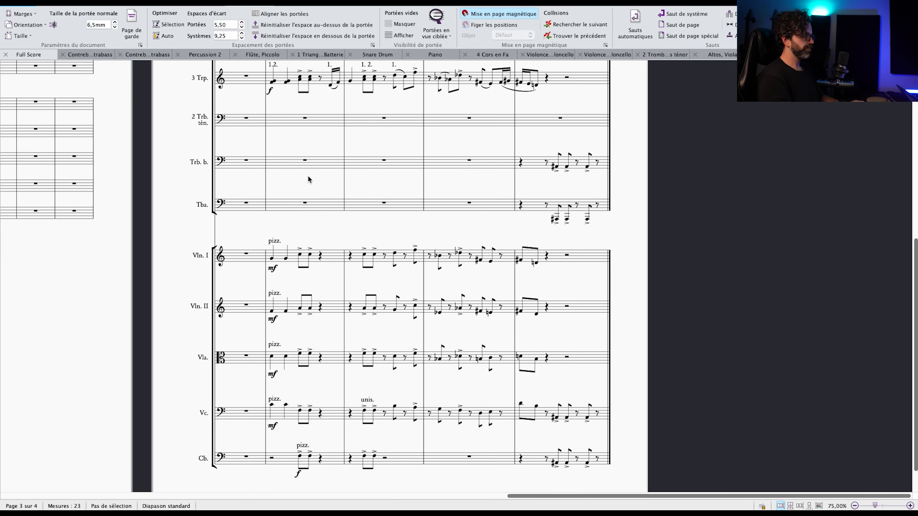
pyautogui.scroll(6, 317, 302)
pyautogui.scroll(3, 317, 303)
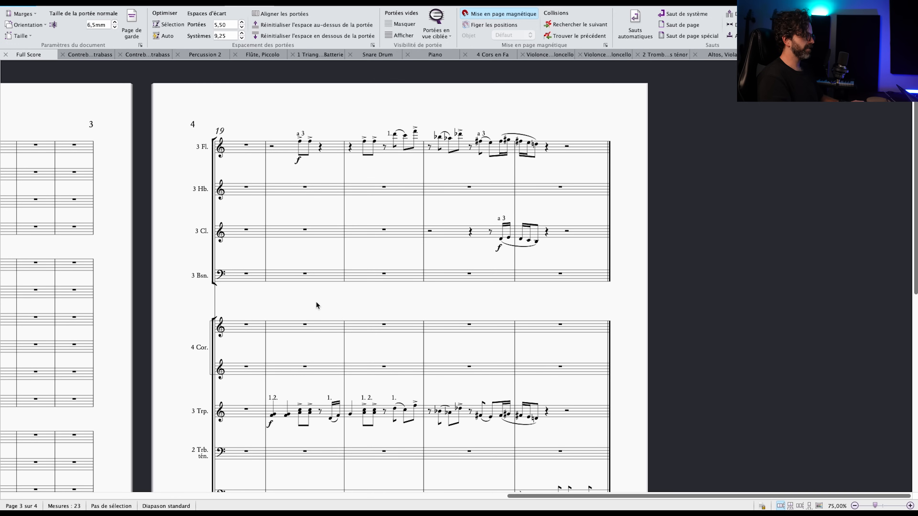
pyautogui.scroll(-3, 302, 203)
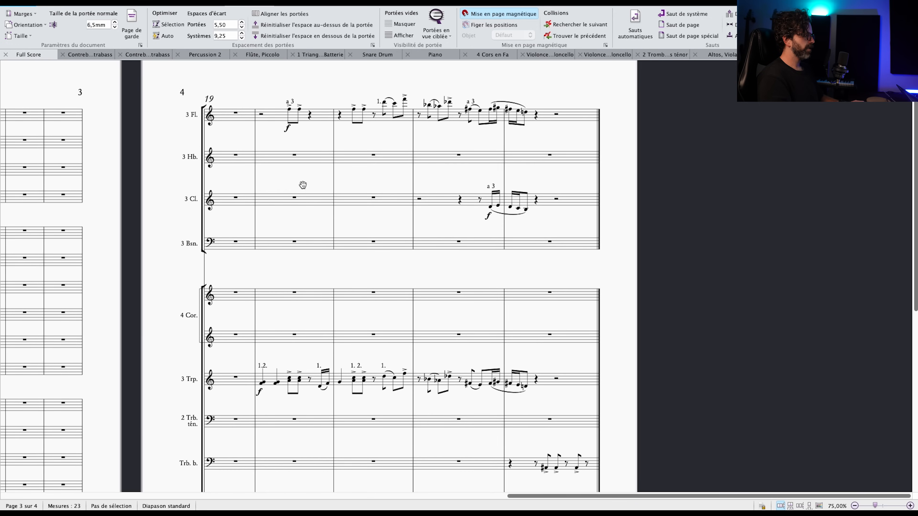
pyautogui.scroll(-2, 293, 314)
# Examine the trumpets' two-part notes at the start of bar 20 and the first trumpet's sixteenth-note pickup closing the bar.
pyautogui.click(293, 321)
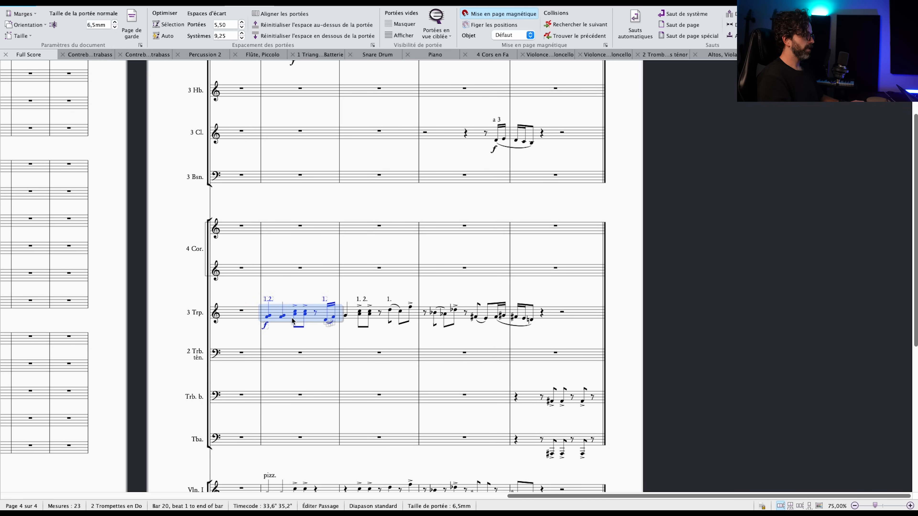
pyautogui.click(301, 335)
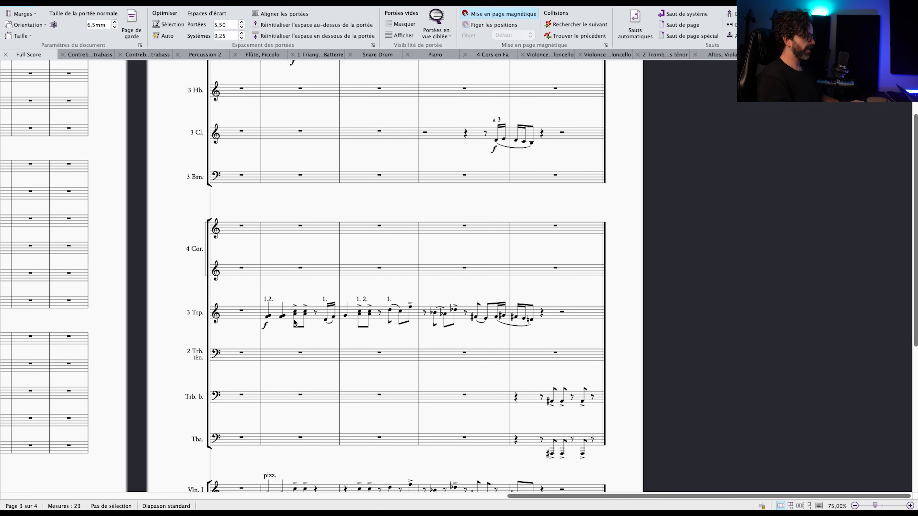
pyautogui.click(288, 310)
pyautogui.scroll(4, 290, 312)
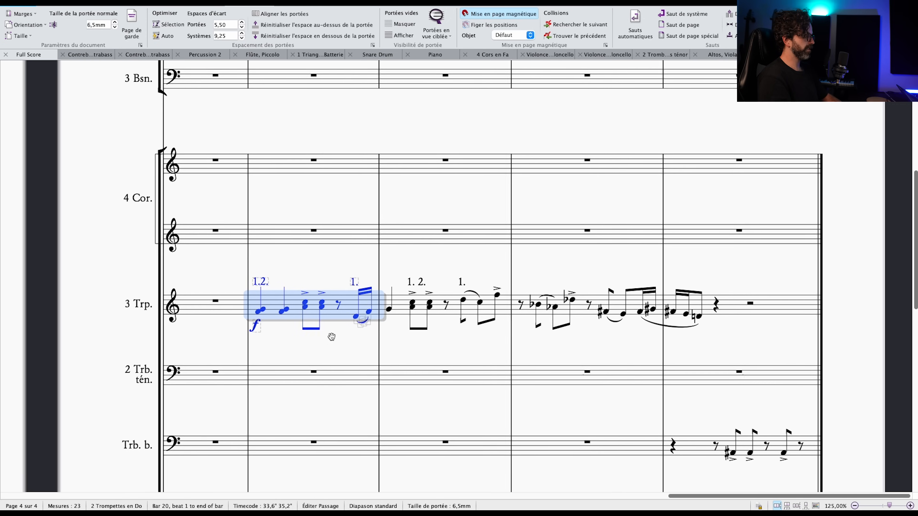
pyautogui.moveTo(331, 337); pyautogui.dragTo(326, 272)
pyautogui.click(344, 318)
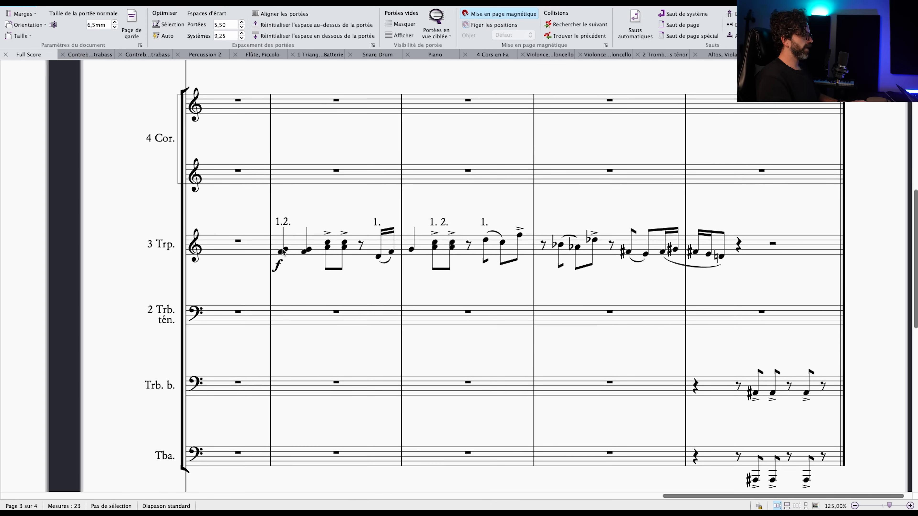
pyautogui.click(283, 253)
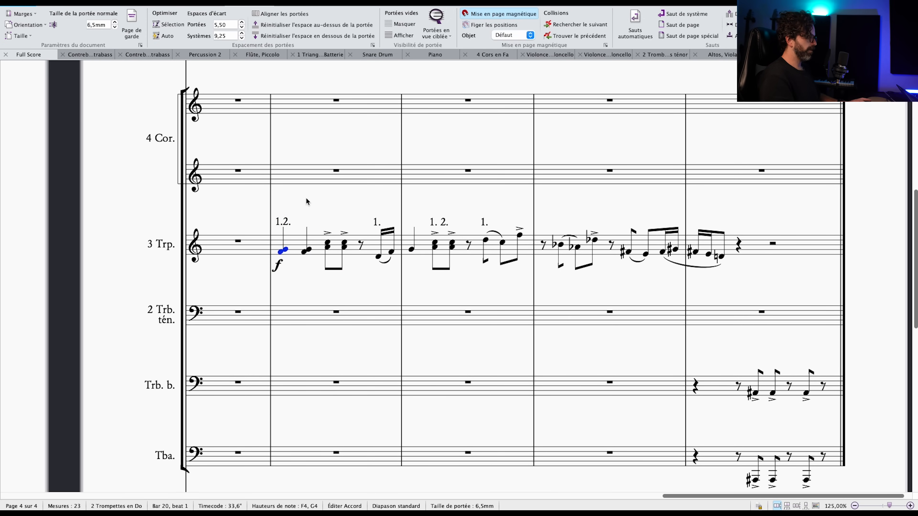
pyautogui.click(308, 207)
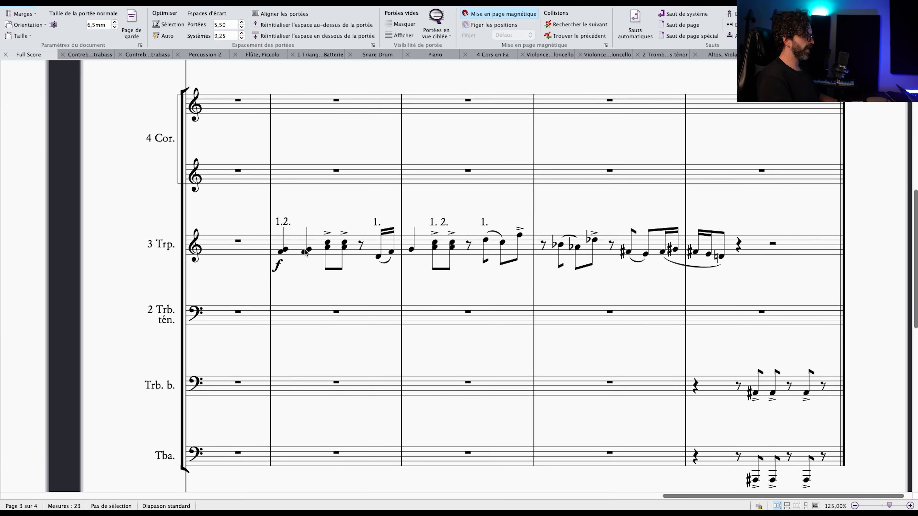
pyautogui.click(379, 257)
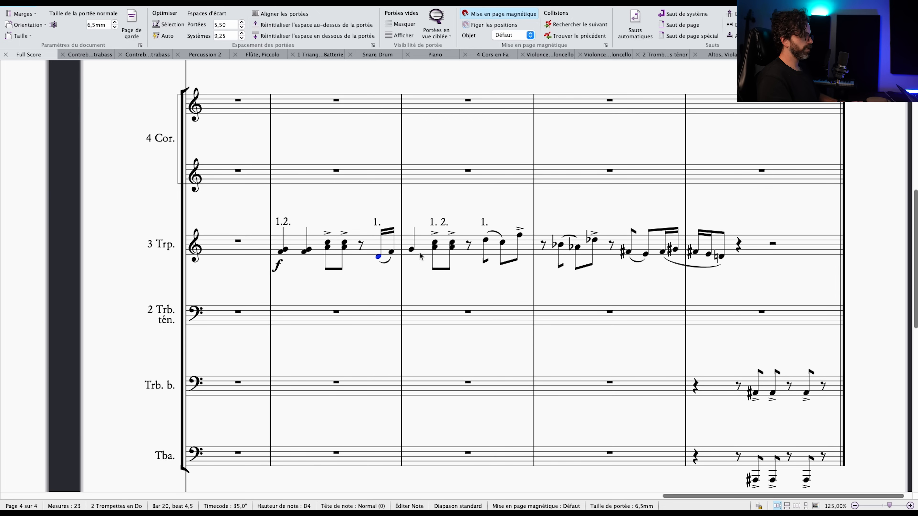
# Highlight the first trumpet's solo line from the second half of bar 21 to beat 2 of bar 23.
pyautogui.moveTo(453, 218)
pyautogui.mouseDown()
pyautogui.moveTo(427, 218)
pyautogui.moveTo(455, 227)
pyautogui.mouseUp()
pyautogui.click(451, 243)
pyautogui.keyDown('shift'); pyautogui.click(687, 259); pyautogui.keyUp('shift')
pyautogui.moveTo(597, 220); pyautogui.dragTo(601, 220)
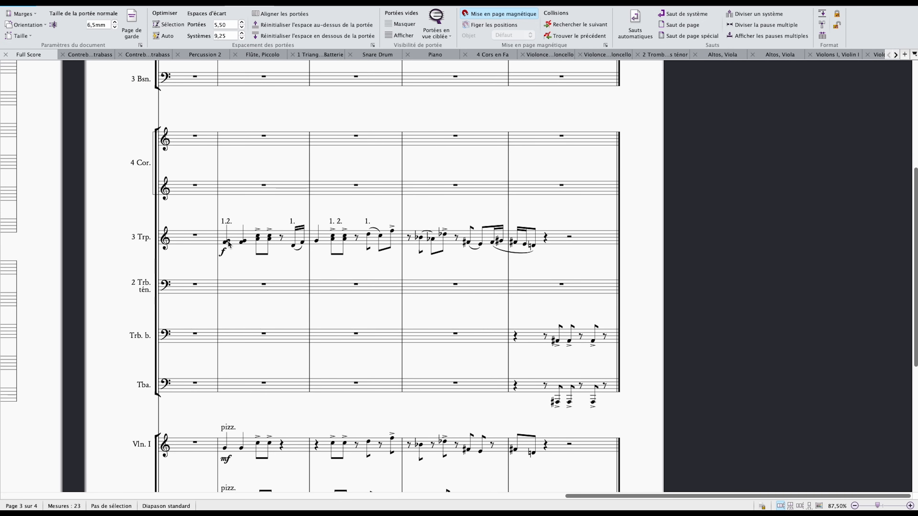
pyautogui.click(228, 244)
pyautogui.press('Escape')
# Trace the whole trumpet phrase in bars 20 to 23, separating the passages for trumpets 1 and 2 from those for trumpet 1 alone.
pyautogui.moveTo(295, 248); pyautogui.dragTo(313, 267)
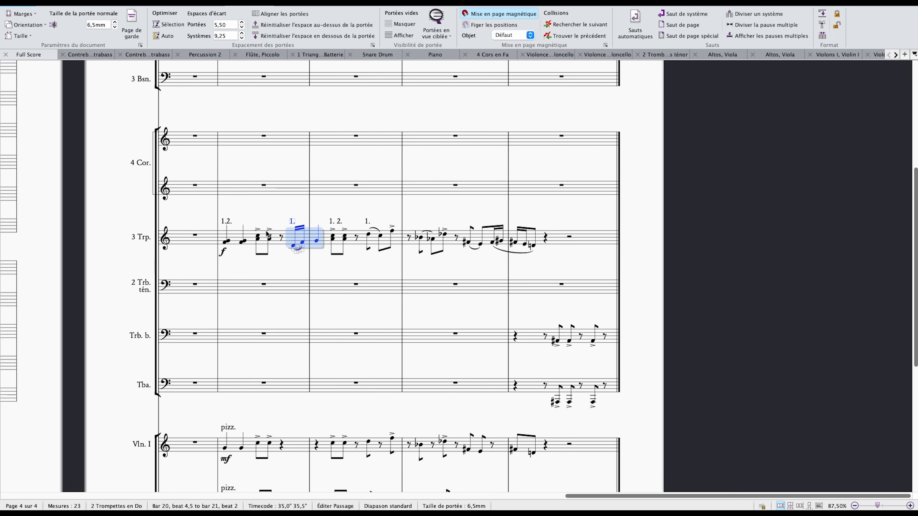
pyautogui.click(269, 239)
pyautogui.keyDown('shift'); pyautogui.click(225, 242); pyautogui.keyUp('shift')
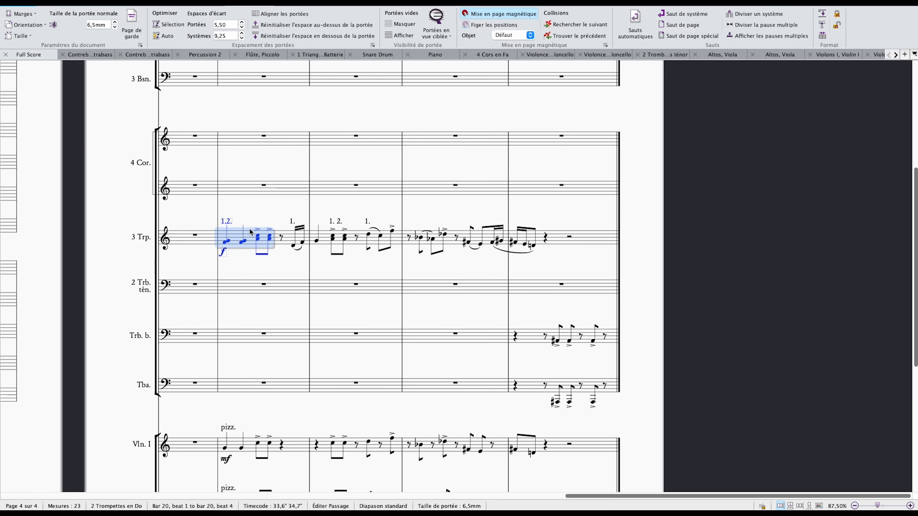
pyautogui.click(293, 246)
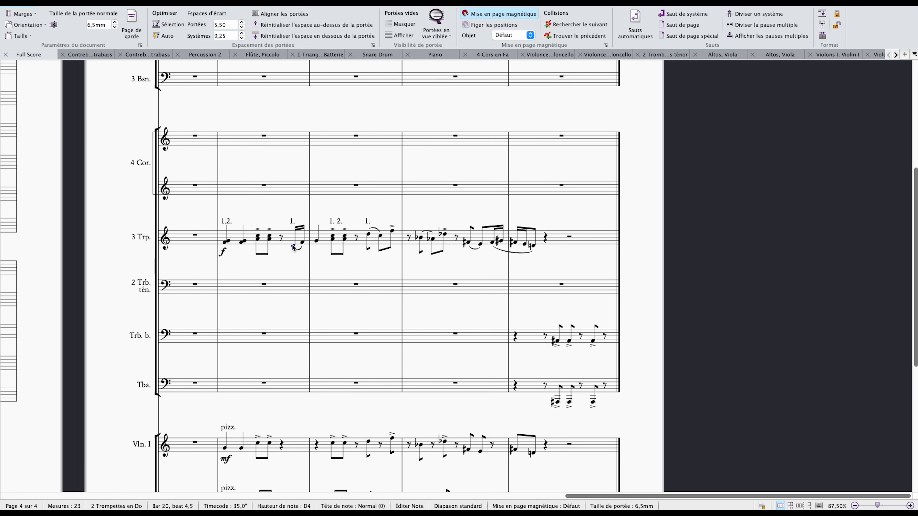
pyautogui.keyDown('shift'); pyautogui.click(317, 244); pyautogui.keyUp('shift')
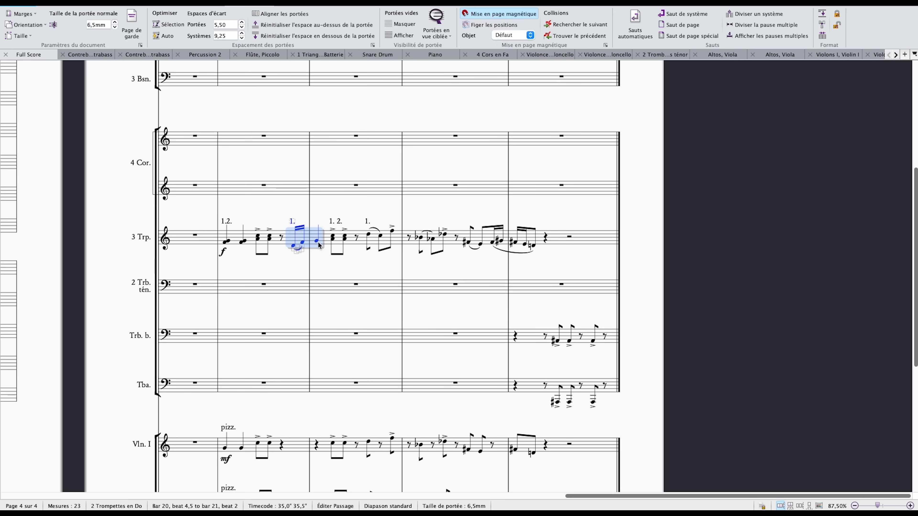
pyautogui.click(333, 237)
pyautogui.keyDown('shift'); pyautogui.click(344, 236); pyautogui.keyUp('shift')
pyautogui.click(369, 235)
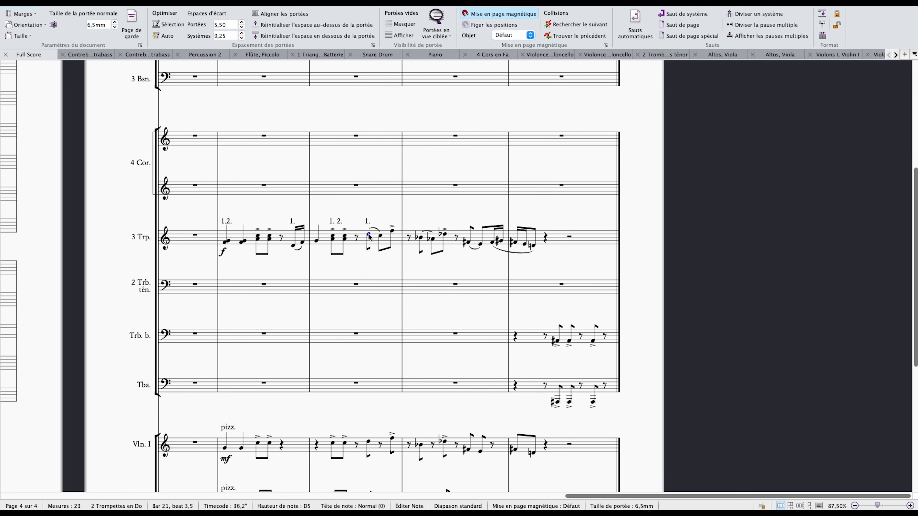
pyautogui.keyDown('shift'); pyautogui.click(450, 236); pyautogui.keyUp('shift')
pyautogui.keyDown('shift'); pyautogui.click(531, 244); pyautogui.keyUp('shift')
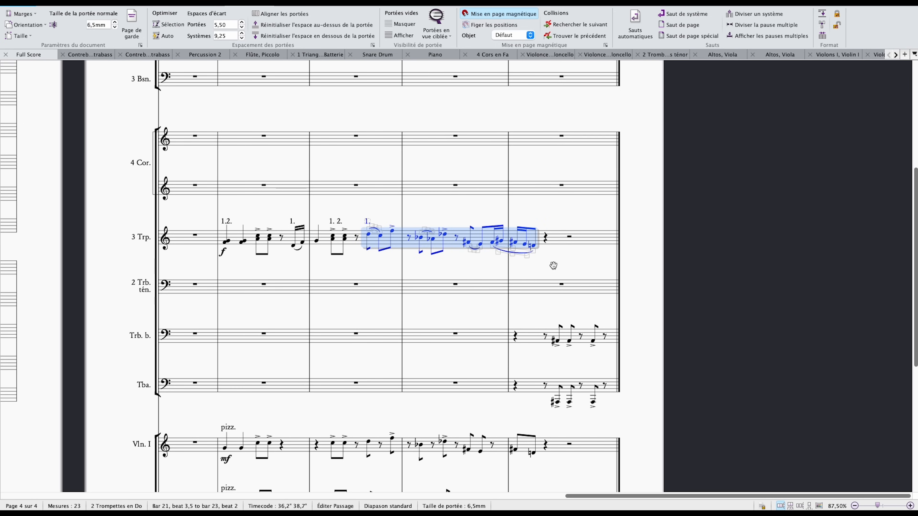
# Highlight the bass trombone and tuba figure in bar 23 and examine how it ends the phrase.
pyautogui.scroll(-1, 554, 266)
pyautogui.press('Escape')
pyautogui.click(548, 312)
pyautogui.keyDown('shift'); pyautogui.click(550, 370); pyautogui.keyUp('shift')
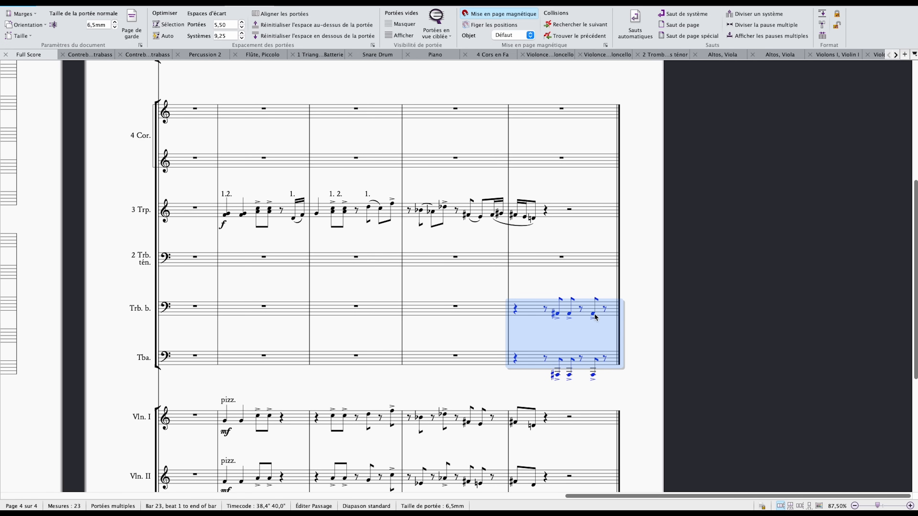
pyautogui.scroll(2, 595, 318)
pyautogui.moveTo(577, 280); pyautogui.dragTo(608, 333)
# Examine the flute and clarinet parts above the trumpets in bars 20 to 23.
pyautogui.scroll(4, 579, 308)
pyautogui.scroll(-2, 578, 309)
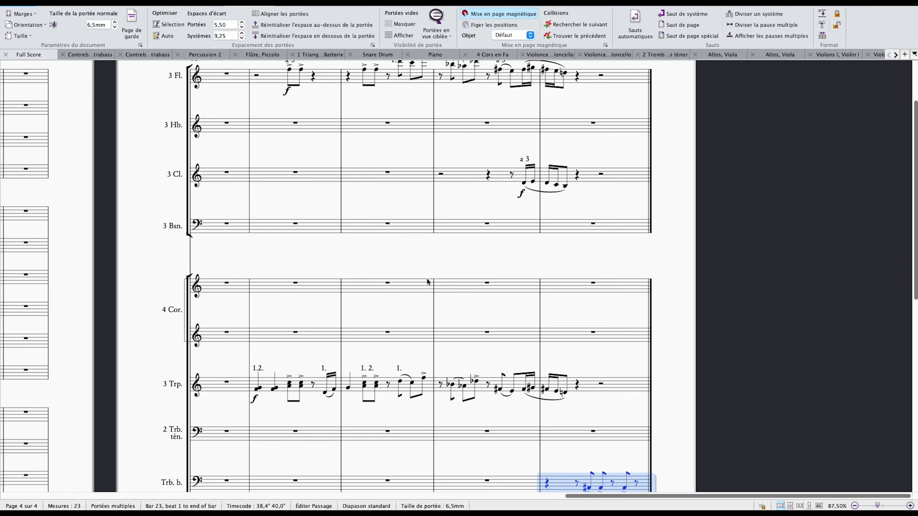
pyautogui.scroll(1, 425, 285)
pyautogui.scroll(-1, 425, 284)
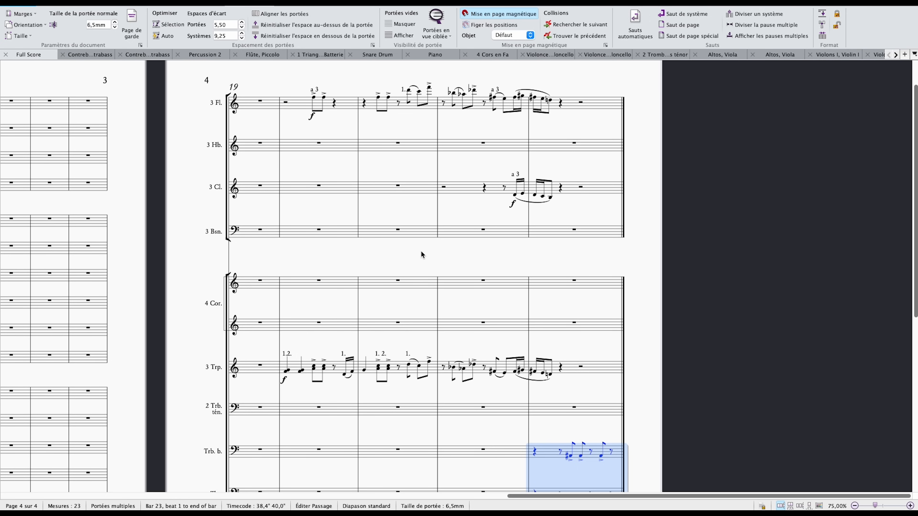
pyautogui.moveTo(420, 247); pyautogui.dragTo(432, 251)
pyautogui.press('Escape')
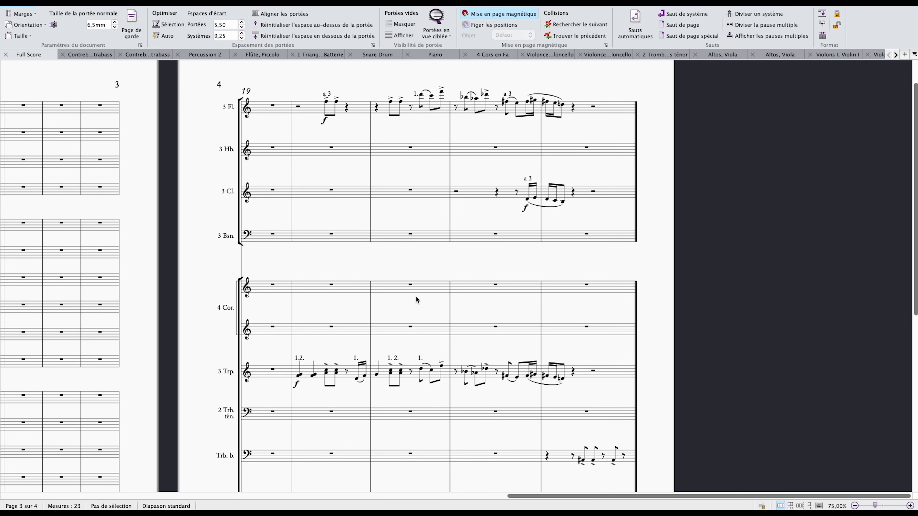
# Compare the flutes' F5 marked "a 3" on beat 3 of bar 20 with the trumpets' chord and its C5 on the same beat.
pyautogui.click(326, 102)
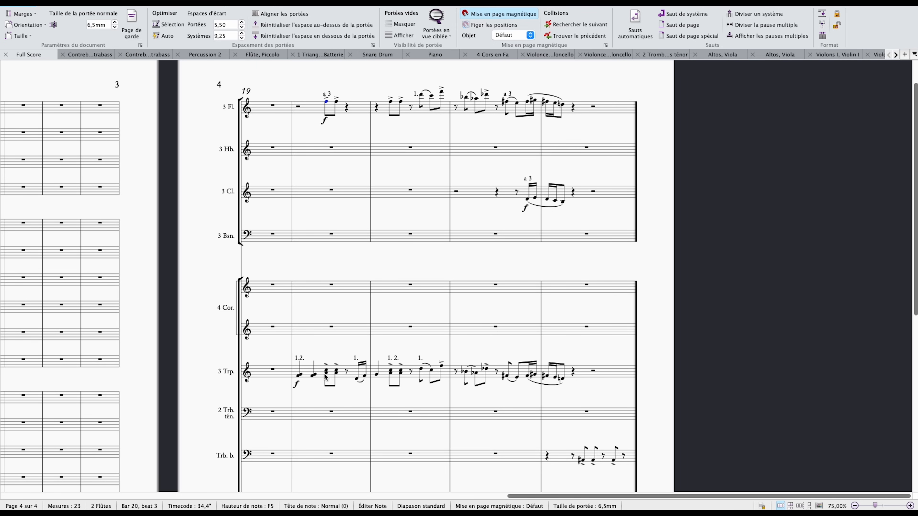
pyautogui.moveTo(346, 131); pyautogui.dragTo(359, 125)
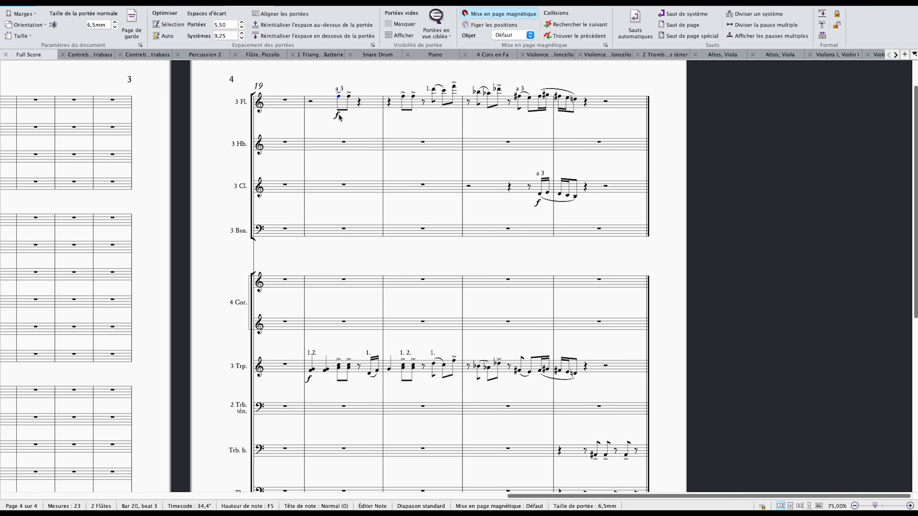
pyautogui.click(350, 374)
pyautogui.press('Escape')
pyautogui.click(340, 371)
pyautogui.click(338, 369)
pyautogui.press('super+equal')
pyautogui.press('super+equal')
pyautogui.click(339, 364)
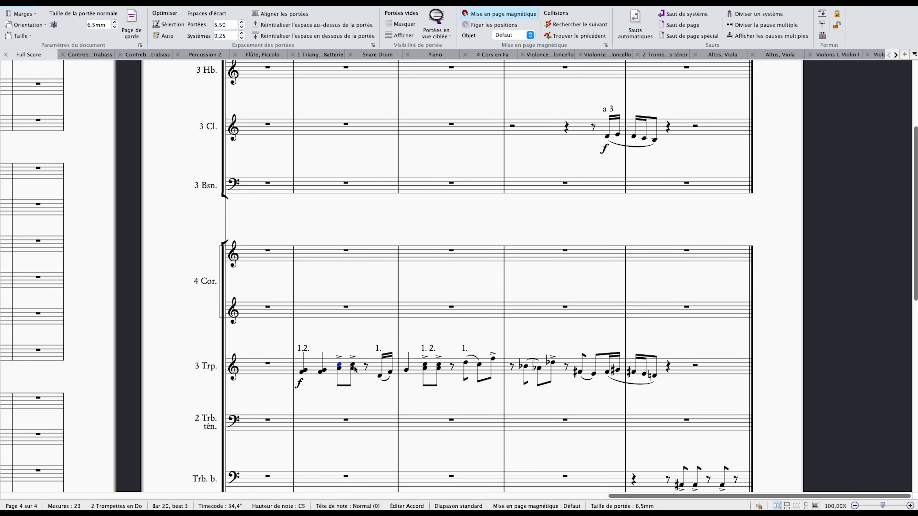
pyautogui.moveTo(355, 294); pyautogui.dragTo(373, 307)
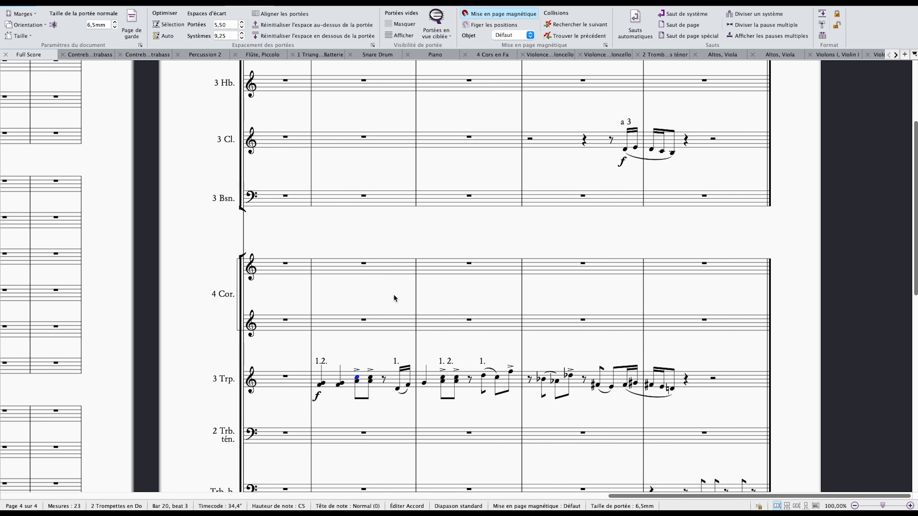
pyautogui.press('super+minus')
pyautogui.moveTo(392, 264); pyautogui.dragTo(396, 284)
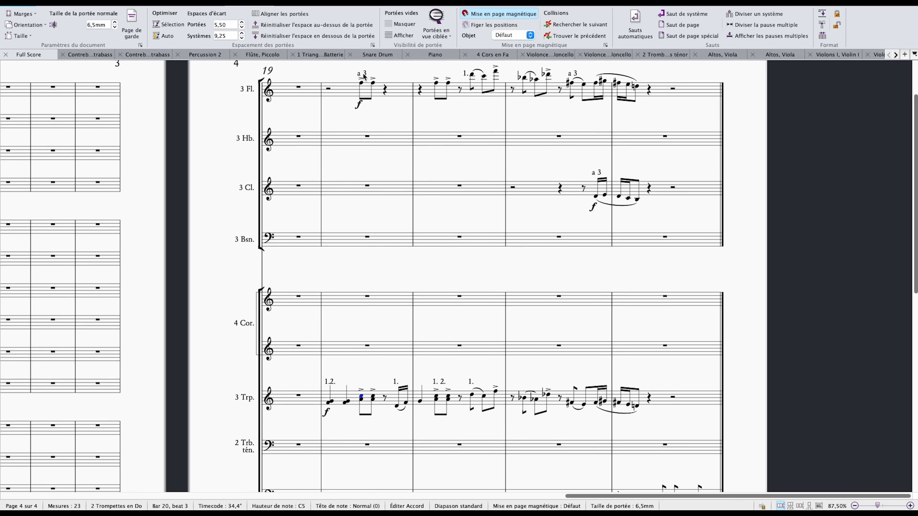
# Switch to the Orchestral Voicing presentation in Google Slides to consult the balance chart for strings, woodwinds and brass.
pyautogui.press('super+Tab')
pyautogui.hotkey('ctrl', 'Right')
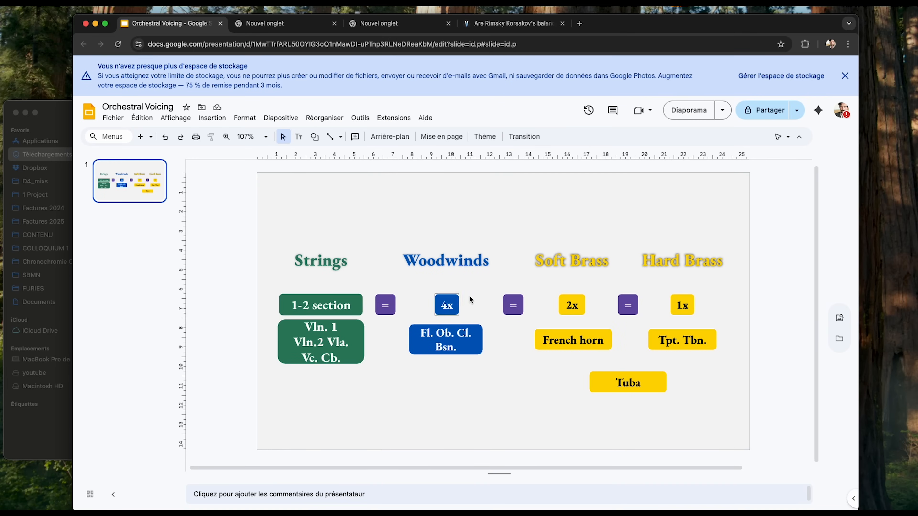
# Return to the Sibelius score and highlight the flute and trumpet staves together from bar 21 beat 3.5 to bar 22 beat 3.
pyautogui.press('super+Tab')
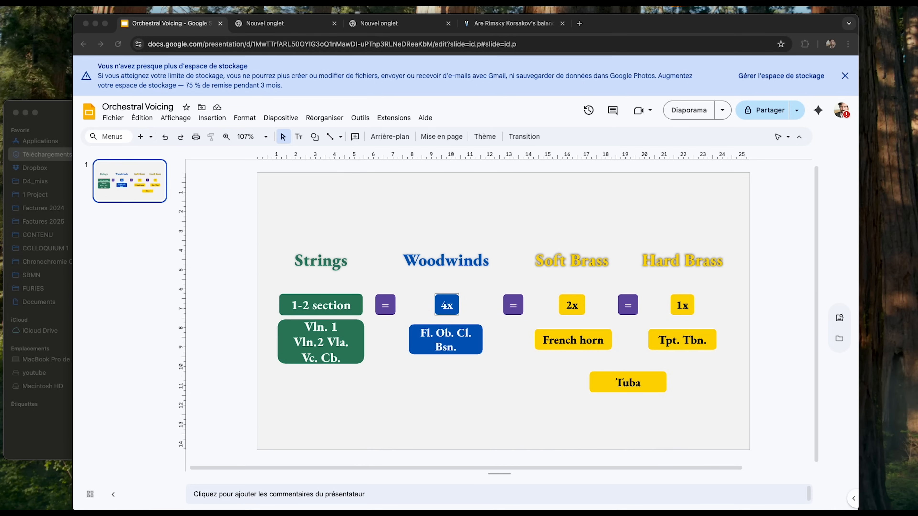
pyautogui.press('super+Tab')
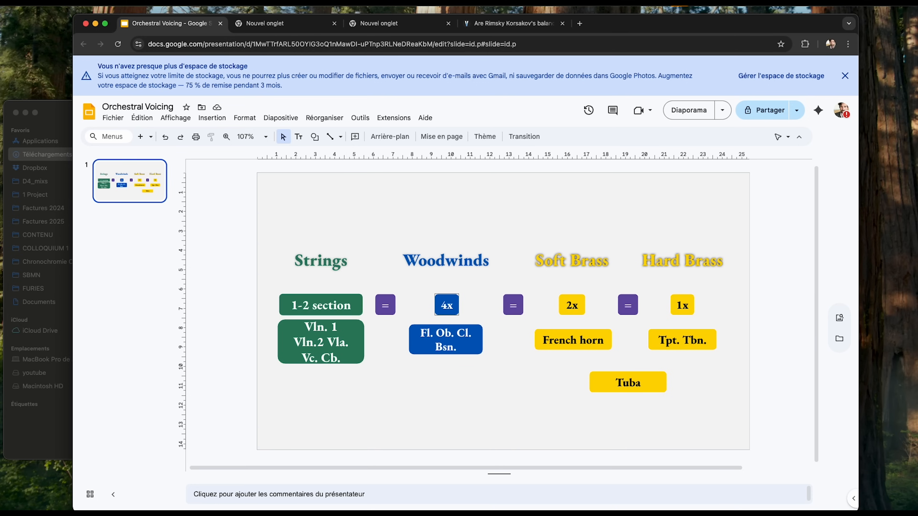
pyautogui.hotkey('ctrl', 'Right')
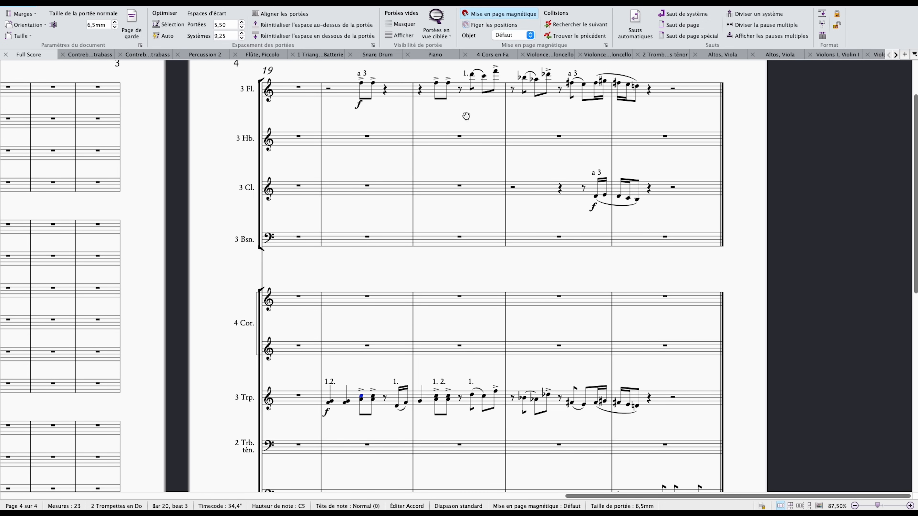
pyautogui.moveTo(466, 117); pyautogui.dragTo(427, 141)
pyautogui.click(430, 99)
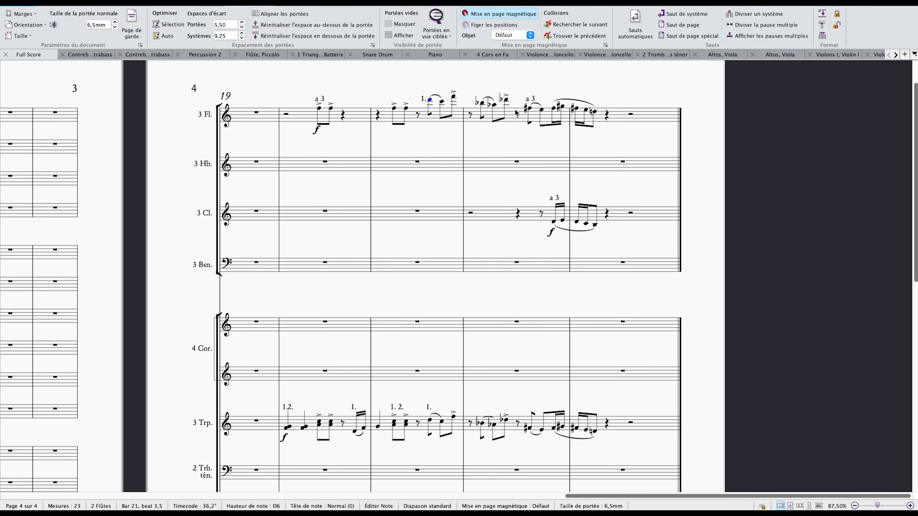
pyautogui.keyDown('shift'); pyautogui.click(508, 112); pyautogui.keyUp('shift')
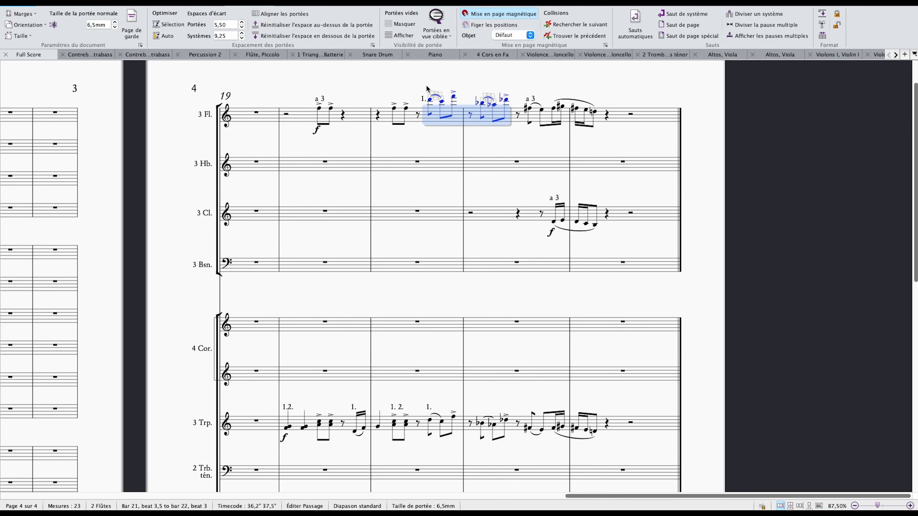
pyautogui.moveTo(431, 89); pyautogui.dragTo(454, 79)
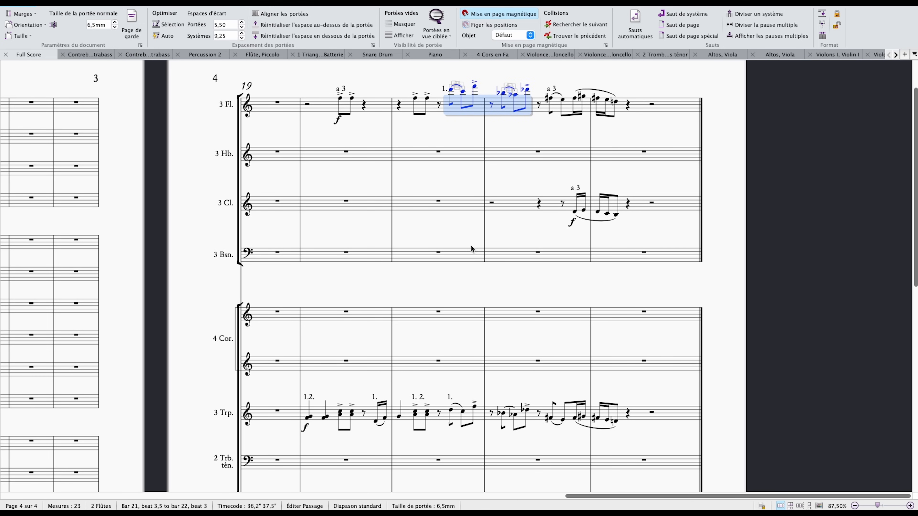
pyautogui.keyDown('shift'); pyautogui.click(451, 413); pyautogui.keyUp('shift')
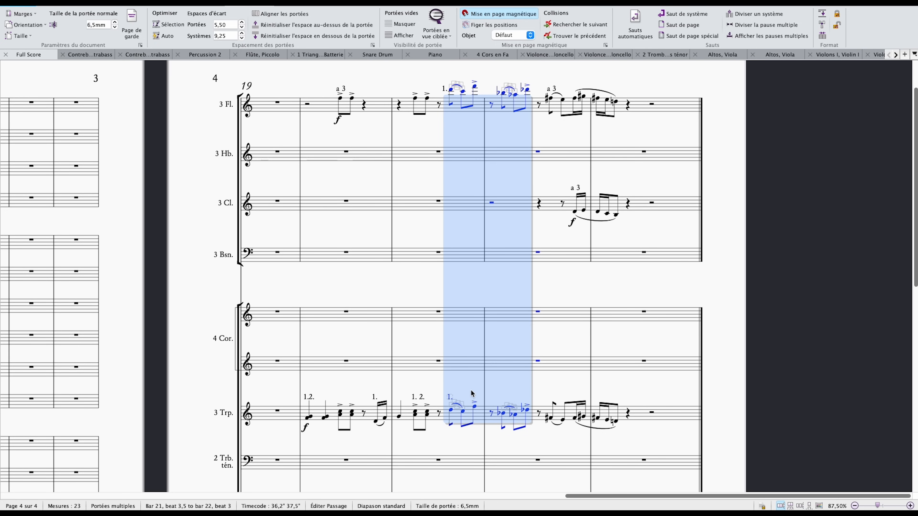
pyautogui.press('Escape')
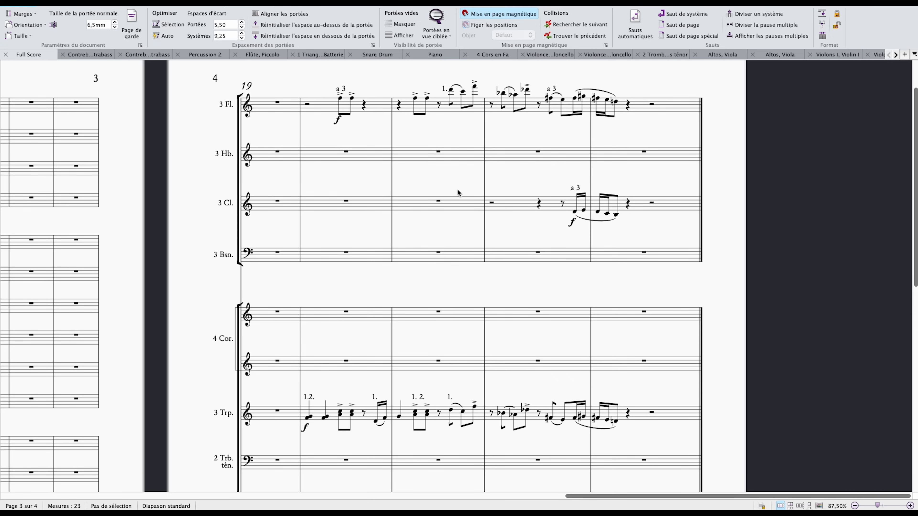
# Highlight the first flute's solo figure across bars 21 and 22, and compare it with the first trumpet's matching figure.
pyautogui.click(451, 93)
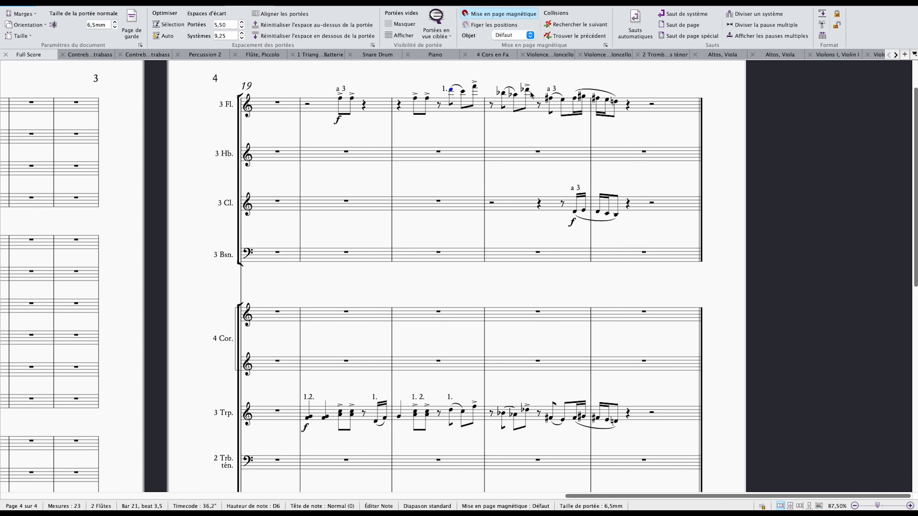
pyautogui.keyDown('shift'); pyautogui.click(513, 105); pyautogui.keyUp('shift')
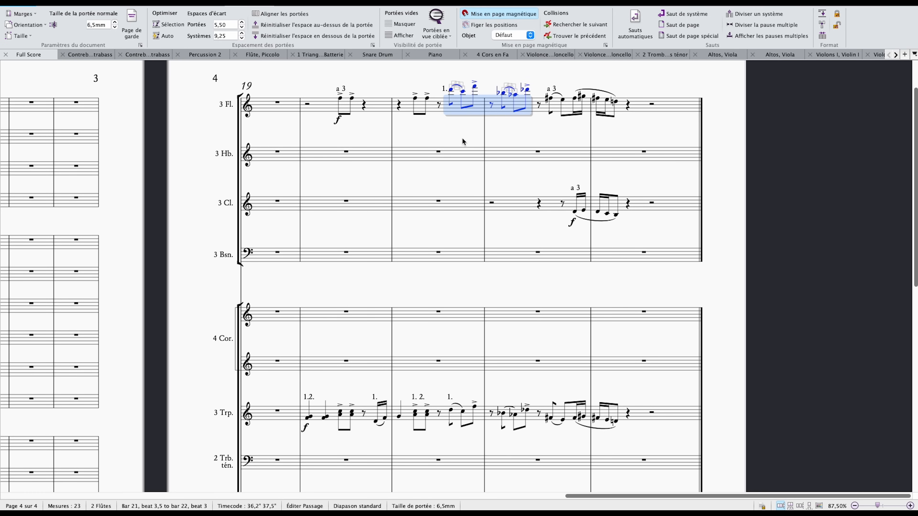
pyautogui.hscroll(-2, 459, 132)
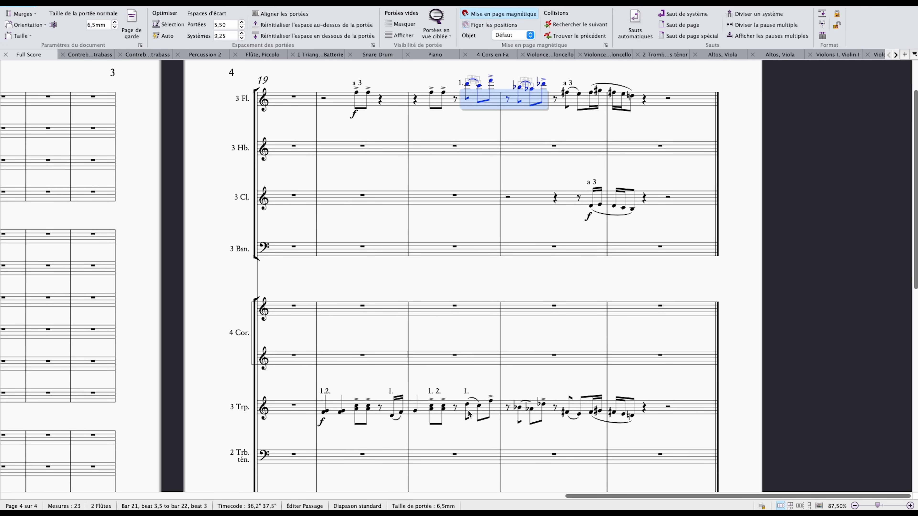
pyautogui.click(466, 406)
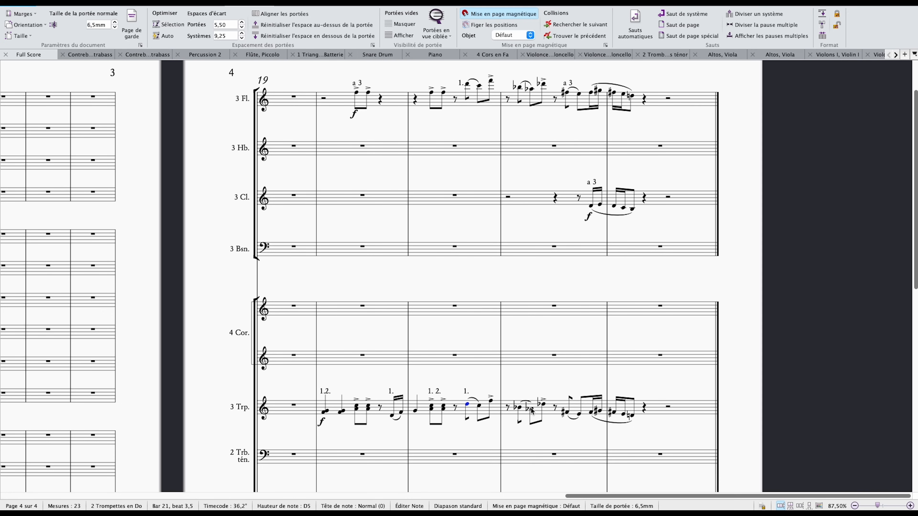
pyautogui.keyDown('shift'); pyautogui.click(544, 404); pyautogui.keyUp('shift')
# Highlight the flutes through trumpets from bar 22 beat 3.5 to bar 23 beat 2, and examine the clarinets' "a 3" entry.
pyautogui.click(571, 95)
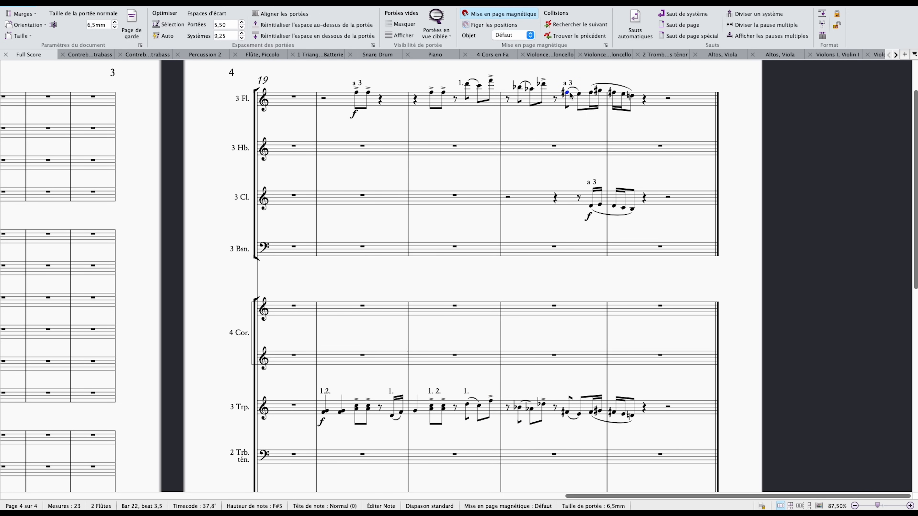
pyautogui.keyDown('shift'); pyautogui.click(630, 97); pyautogui.keyUp('shift')
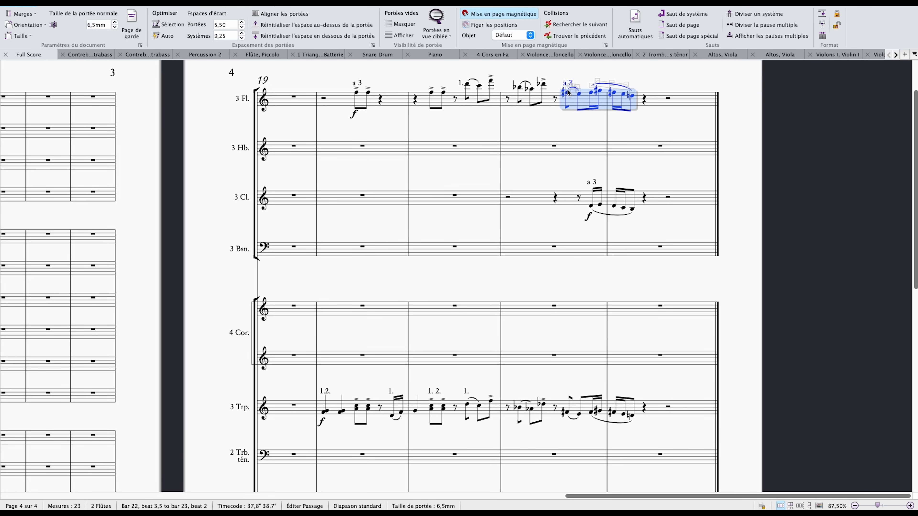
pyautogui.keyDown('shift'); pyautogui.click(635, 420); pyautogui.keyUp('shift')
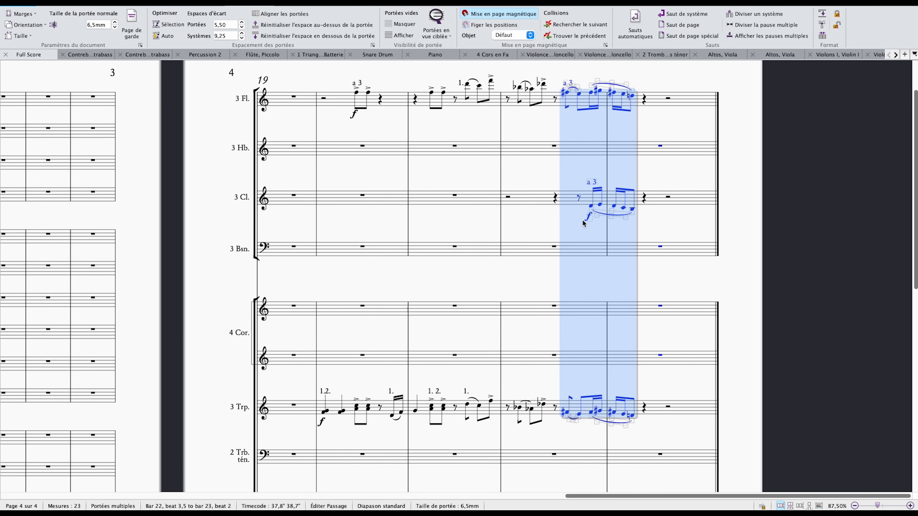
pyautogui.press('Escape')
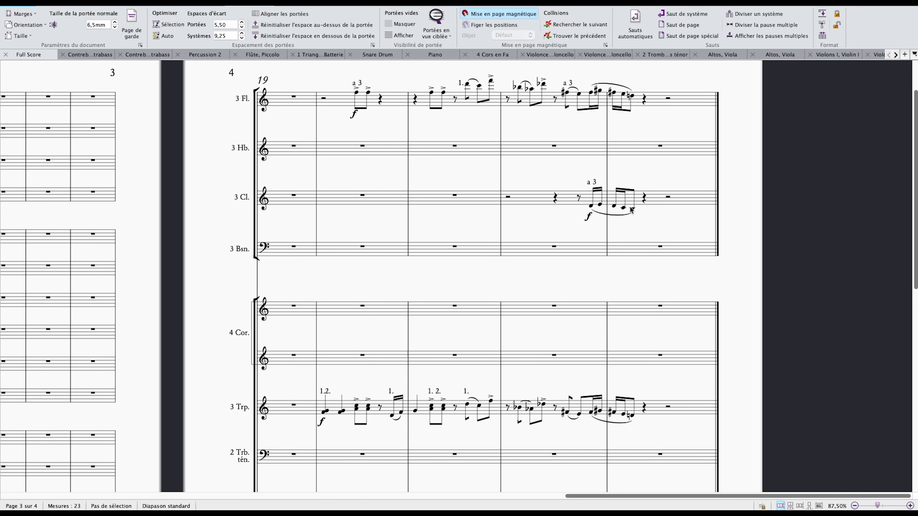
pyautogui.click(592, 206)
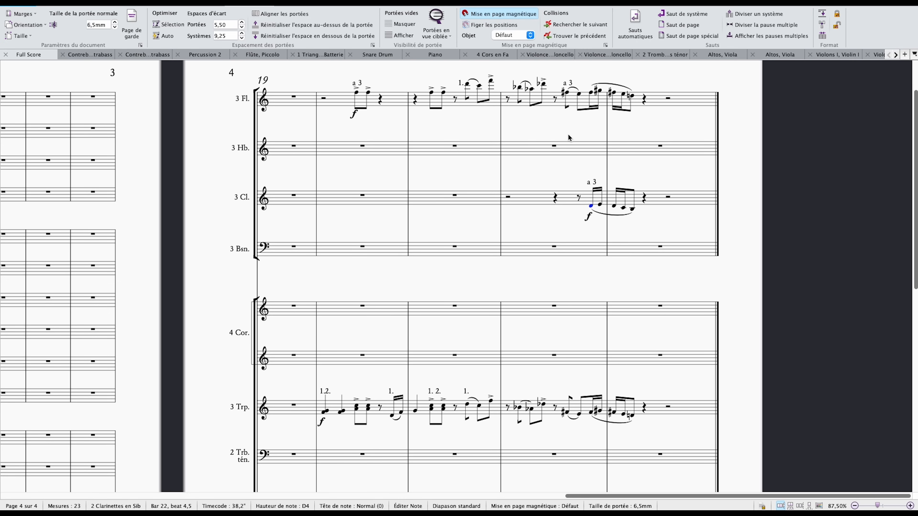
# Select bars 20 to 23 of the flutes, clarinets, trumpets, bass trombone and tuba, and isolate these staves at 150% zoom.
pyautogui.moveTo(570, 133); pyautogui.dragTo(573, 144)
pyautogui.click(334, 114)
pyautogui.click(644, 114)
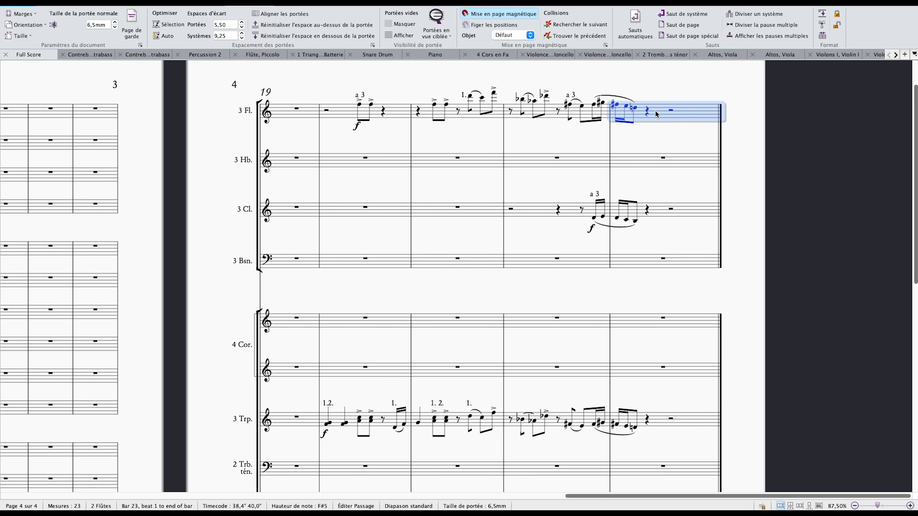
pyautogui.keyDown('shift'); pyautogui.click(320, 111); pyautogui.keyUp('shift')
pyautogui.keyDown('ctrl'); pyautogui.click(390, 211); pyautogui.keyUp('ctrl')
pyautogui.scroll(-3, 389, 265)
pyautogui.keyDown('ctrl'); pyautogui.click(389, 337); pyautogui.keyUp('ctrl')
pyautogui.scroll(-3, 389, 336)
pyautogui.keyDown('ctrl'); pyautogui.click(395, 348); pyautogui.keyUp('ctrl')
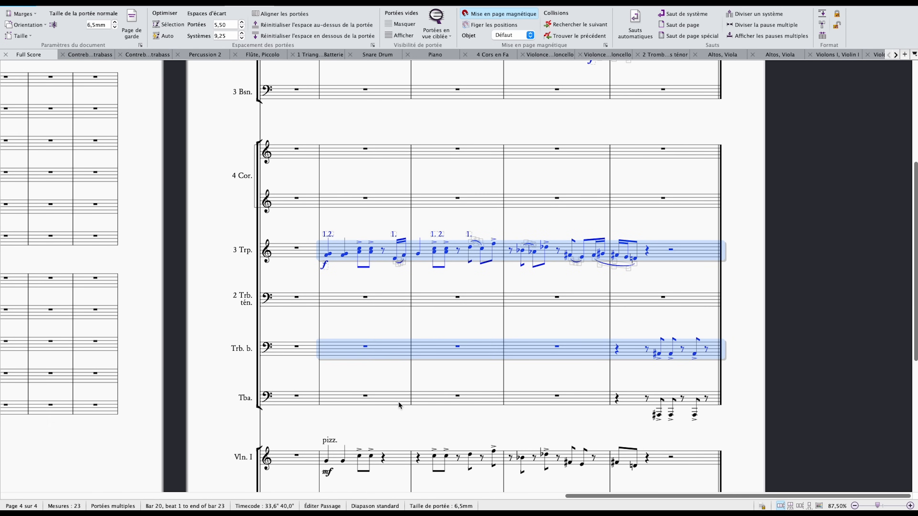
pyautogui.keyDown('ctrl'); pyautogui.click(398, 400); pyautogui.keyUp('ctrl')
pyautogui.hotkey('ctrl', 'alt', 'f')
pyautogui.scroll(5, 384, 340)
pyautogui.press('super+plus')
pyautogui.press('super+minus')
pyautogui.moveTo(349, 266); pyautogui.dragTo(500, 157)
pyautogui.press('super+plus')
pyautogui.press('super+plus')
pyautogui.press('super+plus')
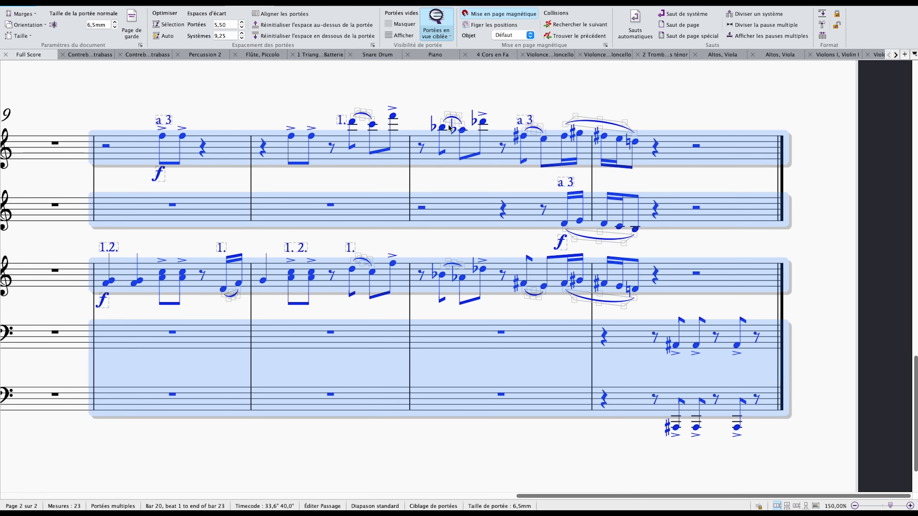
# Play back the isolated wind and brass staves from the trumpets' first chord in bar 20.
pyautogui.press('Escape')
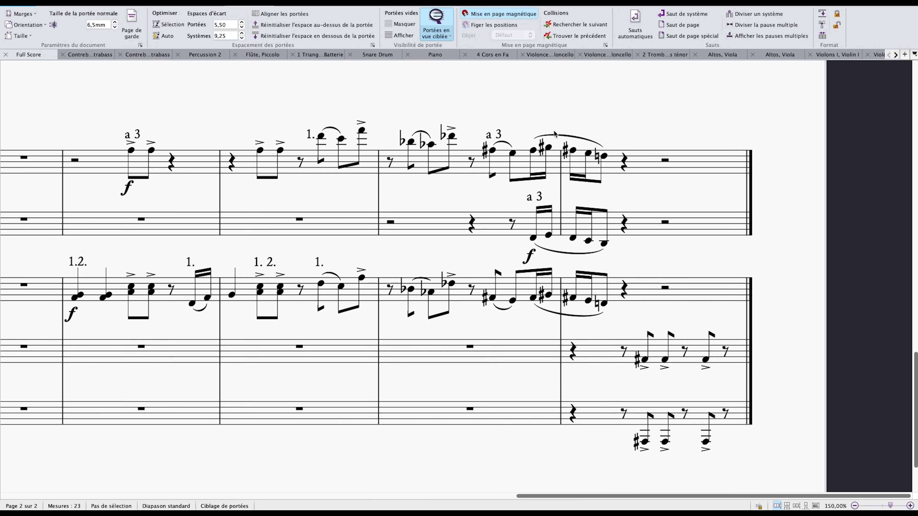
pyautogui.click(75, 300)
pyautogui.press('p')
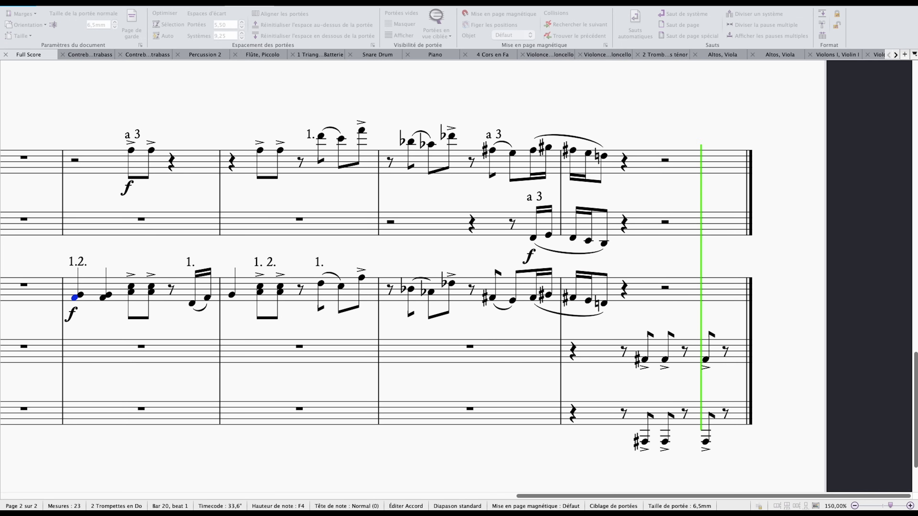
pyautogui.moveTo(371, 251); pyautogui.dragTo(482, 224)
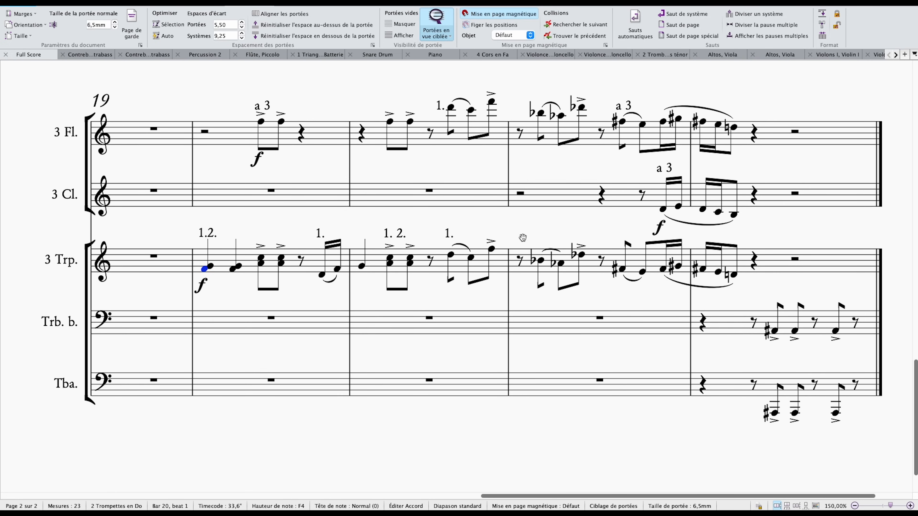
# Turn off the Focus on Staves view to restore all staves of the full score.
pyautogui.press('super+minus')
pyautogui.press('super+minus')
pyautogui.press('super+minus')
pyautogui.moveTo(630, 243); pyautogui.dragTo(646, 238)
pyautogui.click(638, 243)
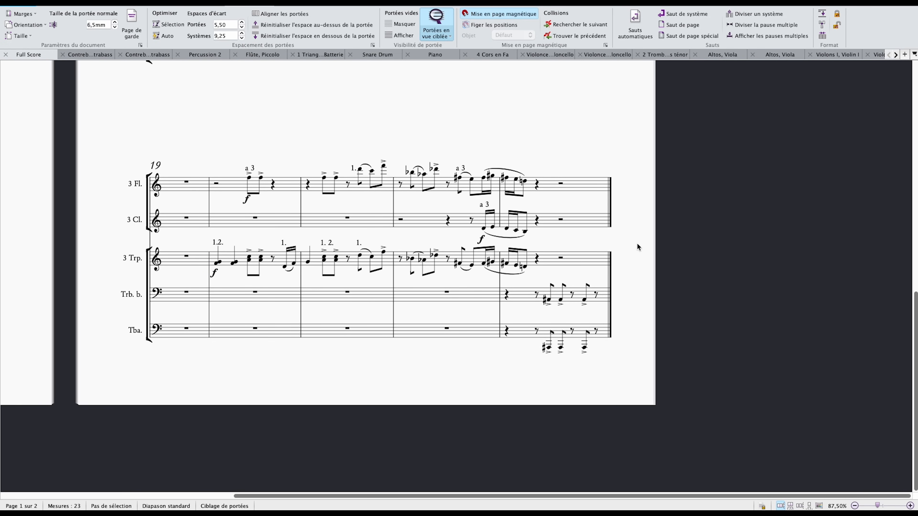
pyautogui.press('super+alt+f')
pyautogui.click(757, 260)
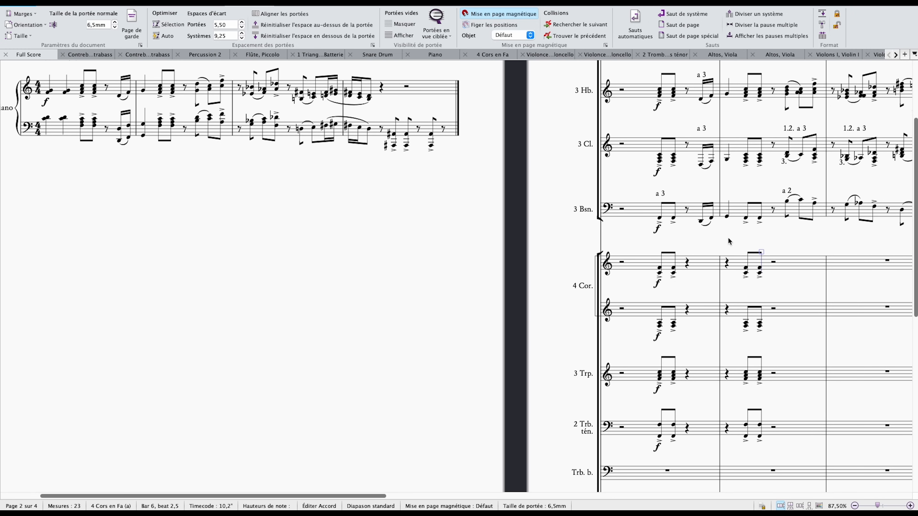
# Examine the pizzicato strings in bars 20 to 23 and consult the strings ratio on the Orchestral Voicing balance chart before returning to the score.
pyautogui.hscroll(10, 809, 248)
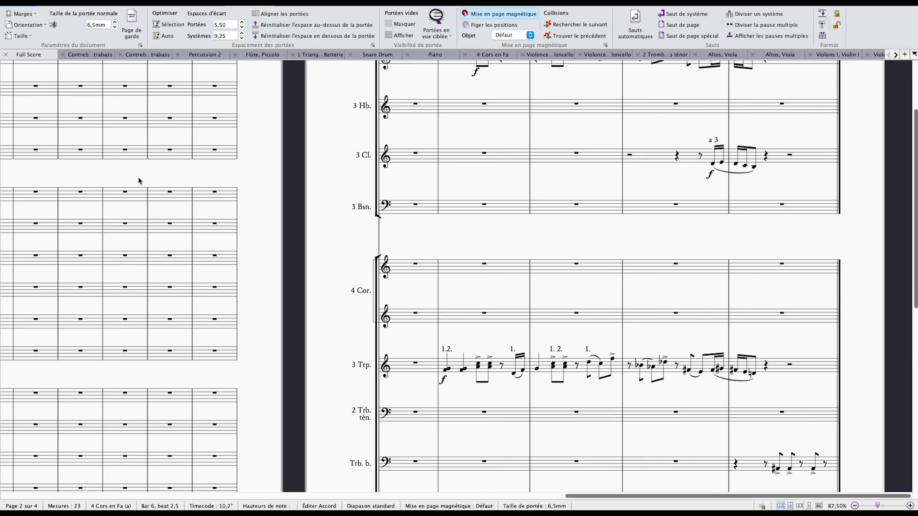
pyautogui.moveTo(625, 164); pyautogui.dragTo(543, 68)
pyautogui.moveTo(561, 123); pyautogui.dragTo(569, 242)
pyautogui.press('super+minus')
pyautogui.moveTo(863, 253); pyautogui.dragTo(206, 286)
pyautogui.click(573, 310)
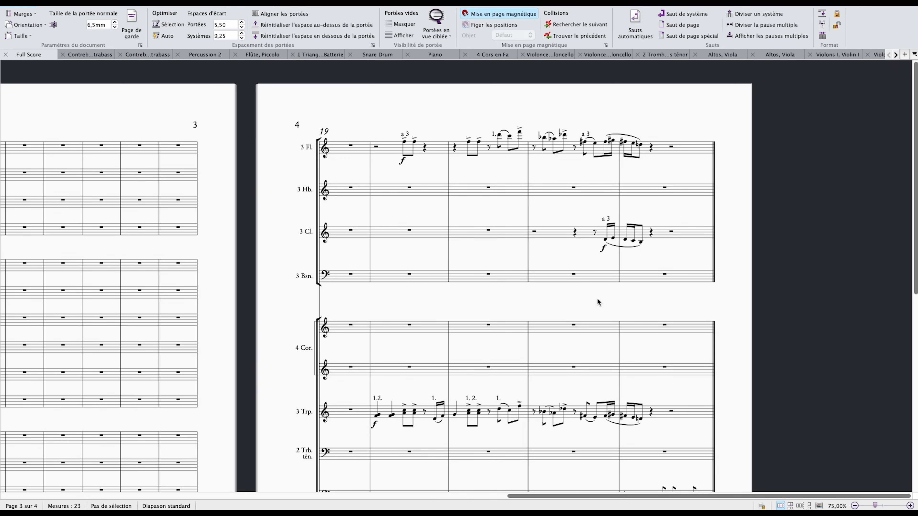
pyautogui.scroll(-10, 596, 297)
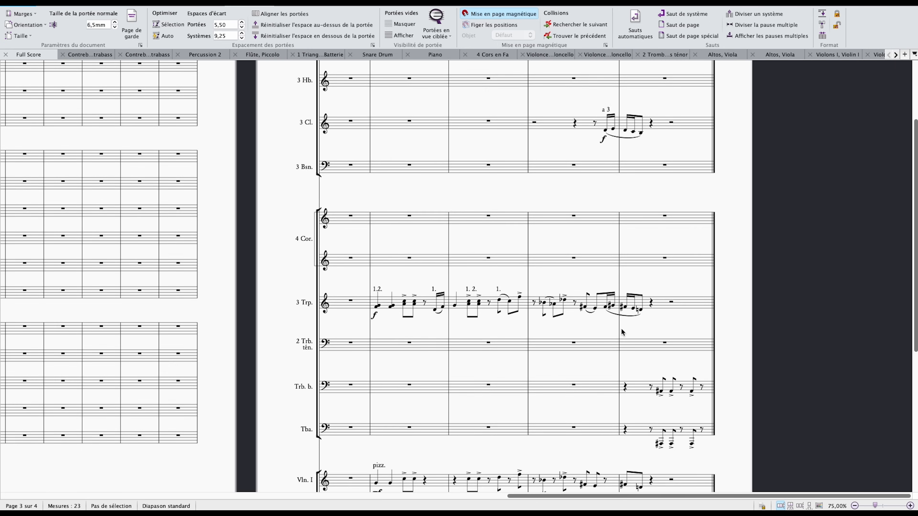
pyautogui.moveTo(562, 196); pyautogui.dragTo(494, 150)
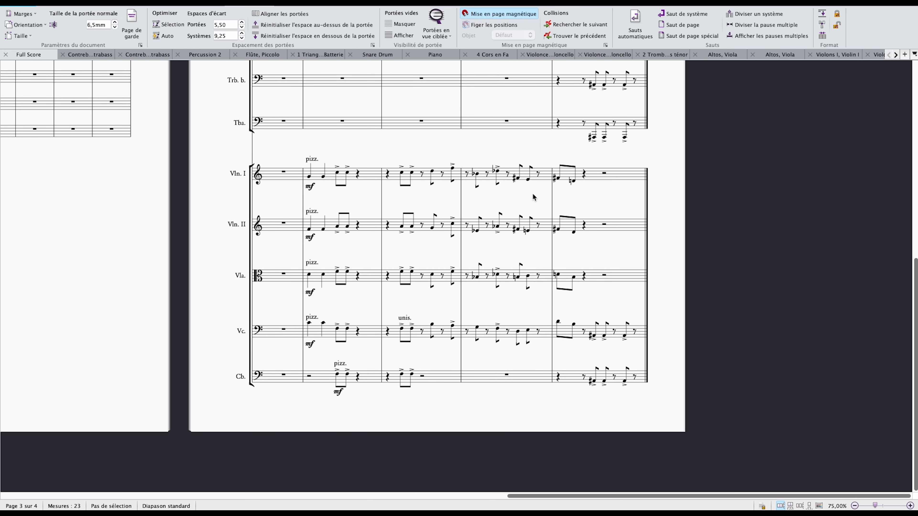
pyautogui.click(604, 170)
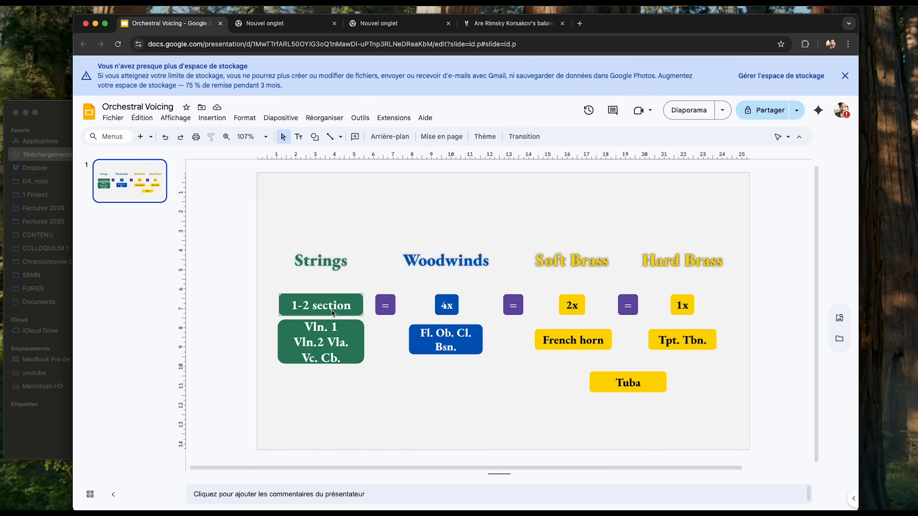
pyautogui.press('super+Tab')
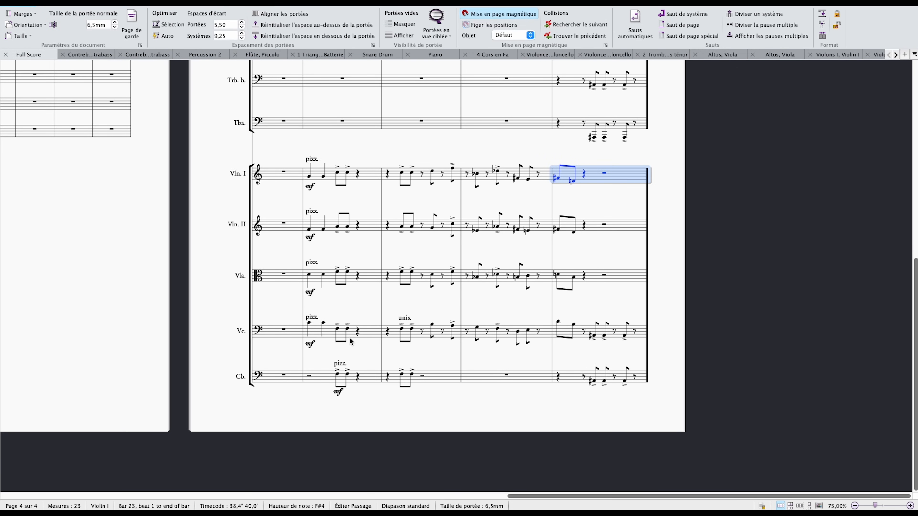
# Compare the mf pizzicato strings with the winds and brass above, highlighting the trumpets' bar 20.
pyautogui.scroll(3, 351, 327)
pyautogui.scroll(-1, 349, 331)
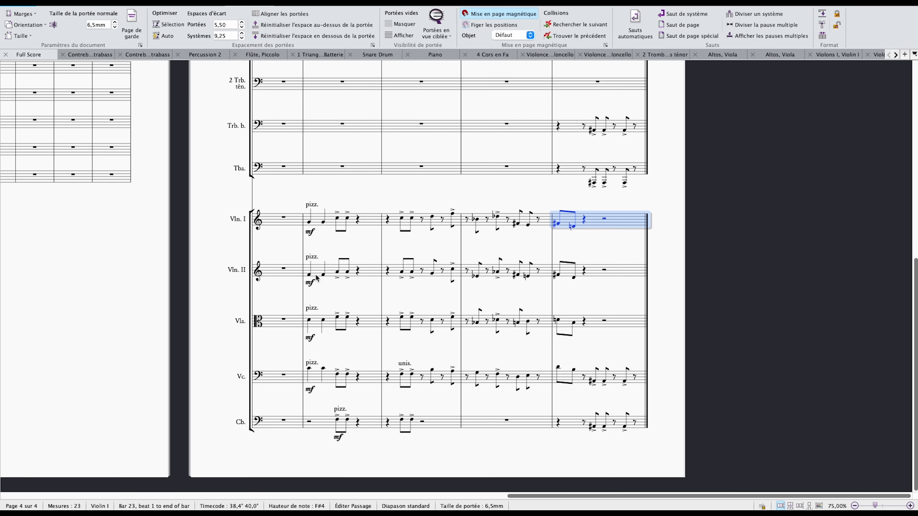
pyautogui.scroll(10, 434, 409)
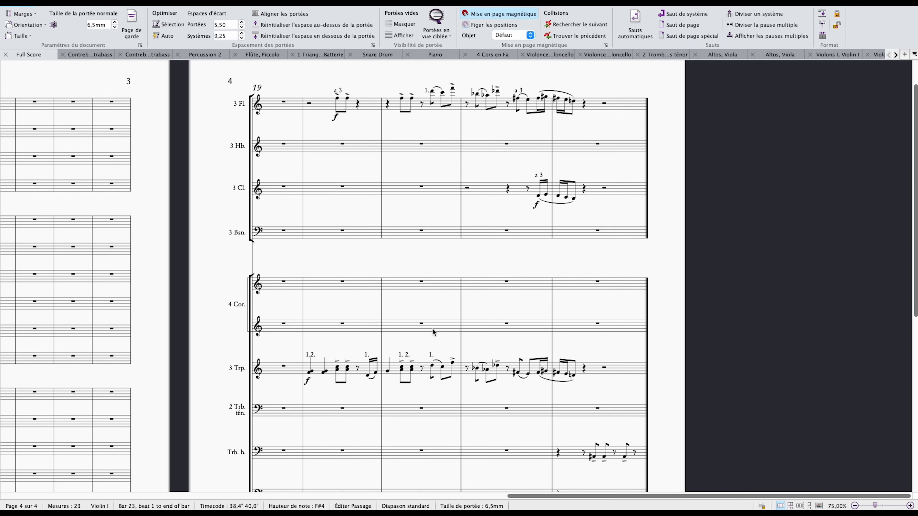
pyautogui.scroll(-3, 433, 328)
pyautogui.scroll(2, 426, 332)
pyautogui.click(340, 338)
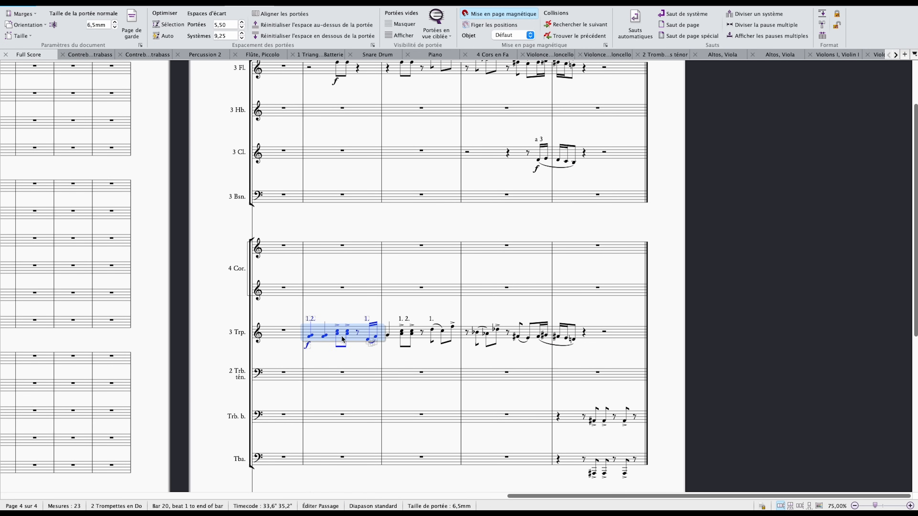
pyautogui.scroll(1, 361, 292)
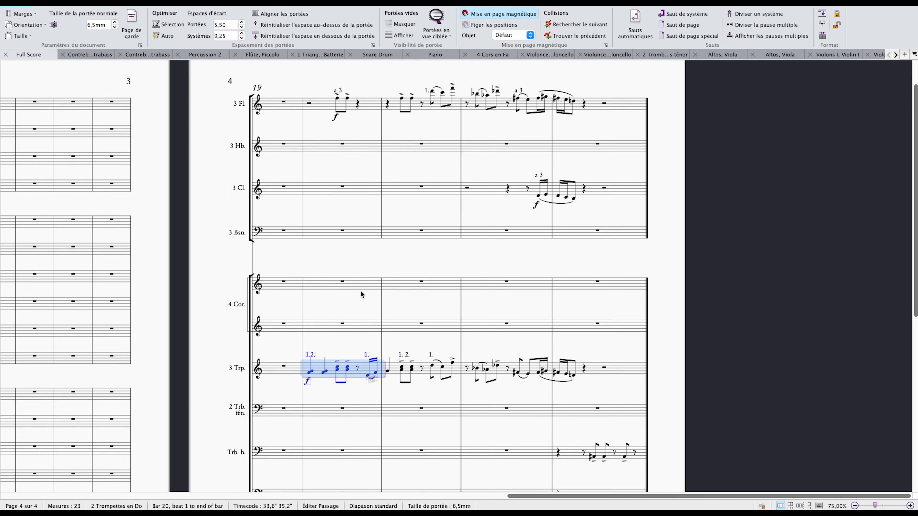
# Highlight the accented eighth notes in bar 20 from the flutes down to the trumpets to compare their doubling.
pyautogui.click(339, 371)
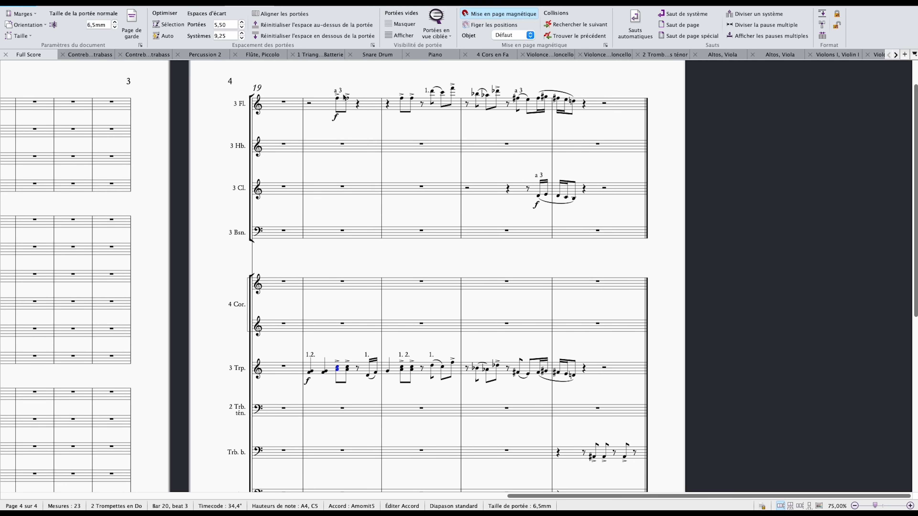
pyautogui.keyDown('shift'); pyautogui.click(336, 103); pyautogui.keyUp('shift')
pyautogui.keyDown('shift'); pyautogui.click(349, 102); pyautogui.keyUp('shift')
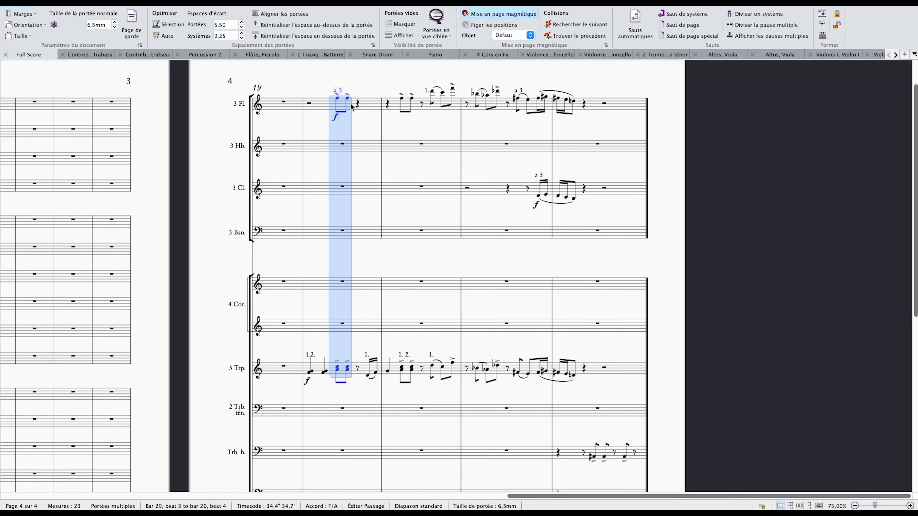
pyautogui.scroll(-10, 354, 370)
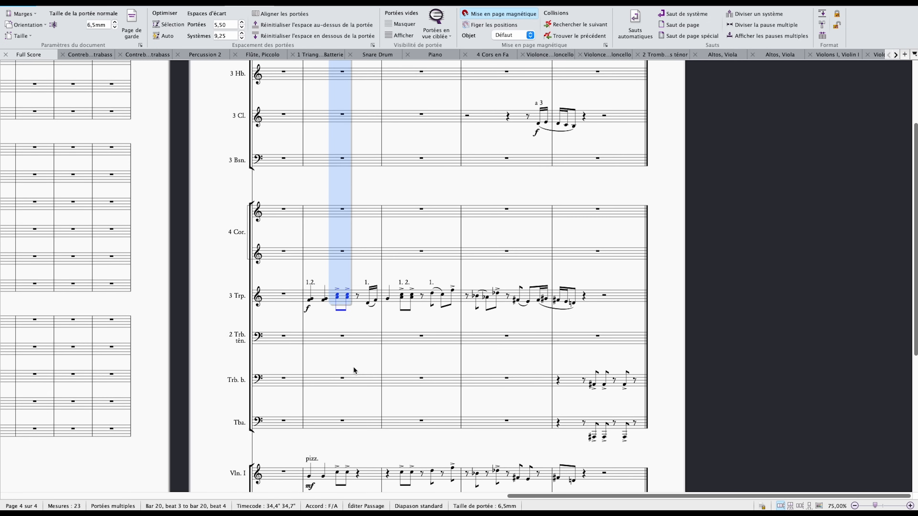
# Highlight the first violins' pizzicato bar 20 and compare the mf string parts with the winds and brass above.
pyautogui.click(371, 257)
pyautogui.scroll(-1, 371, 258)
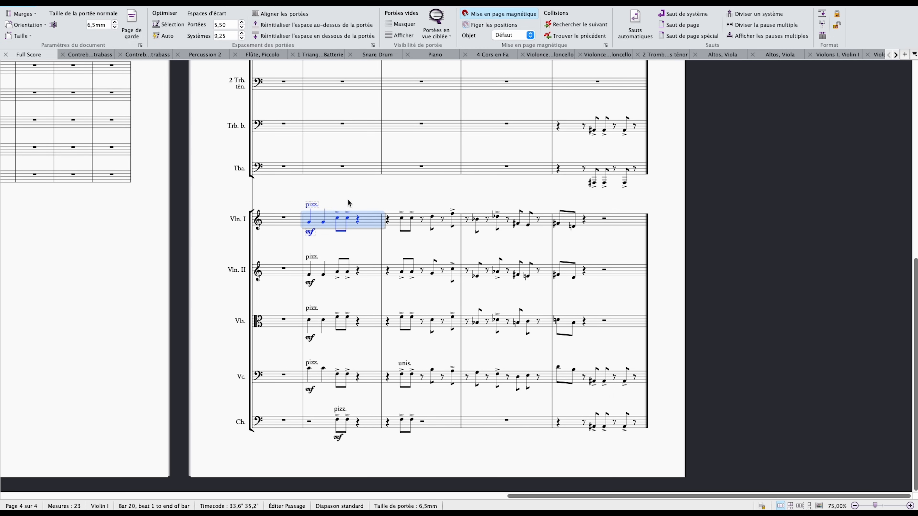
pyautogui.click(336, 199)
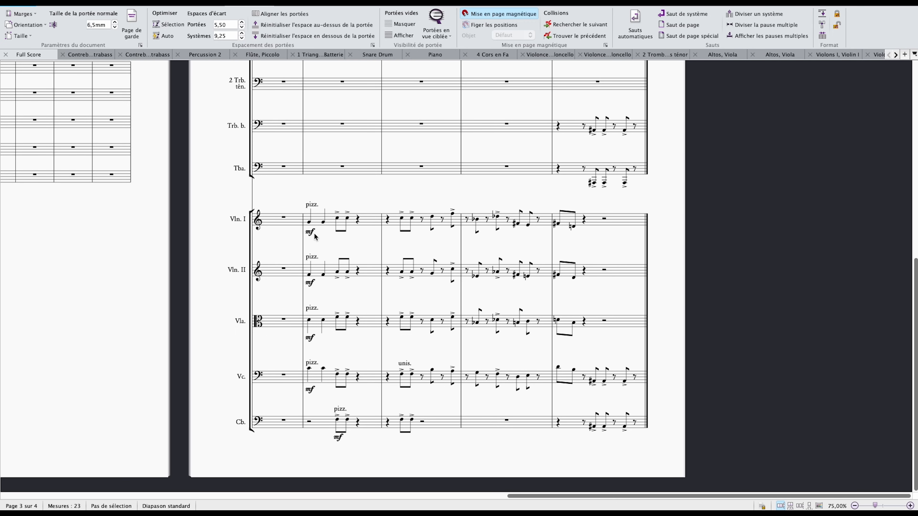
pyautogui.click(327, 225)
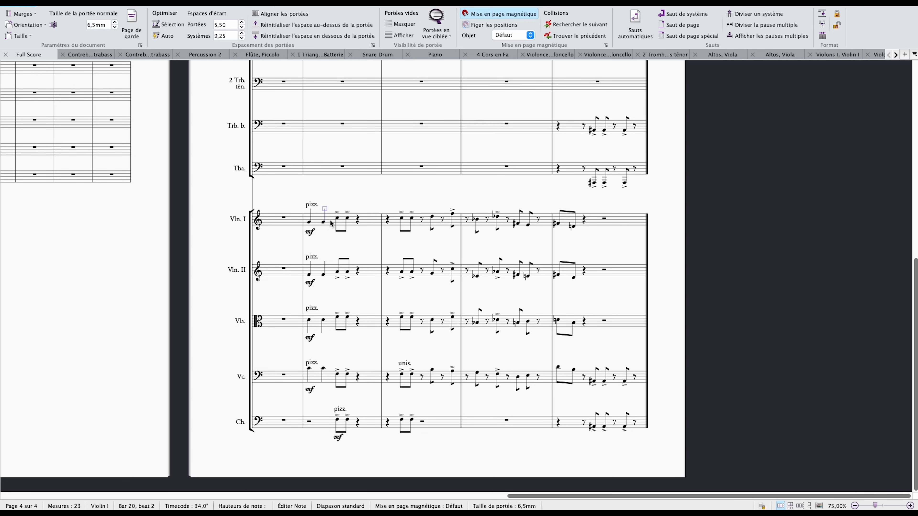
pyautogui.scroll(3, 373, 231)
pyautogui.scroll(4, 373, 239)
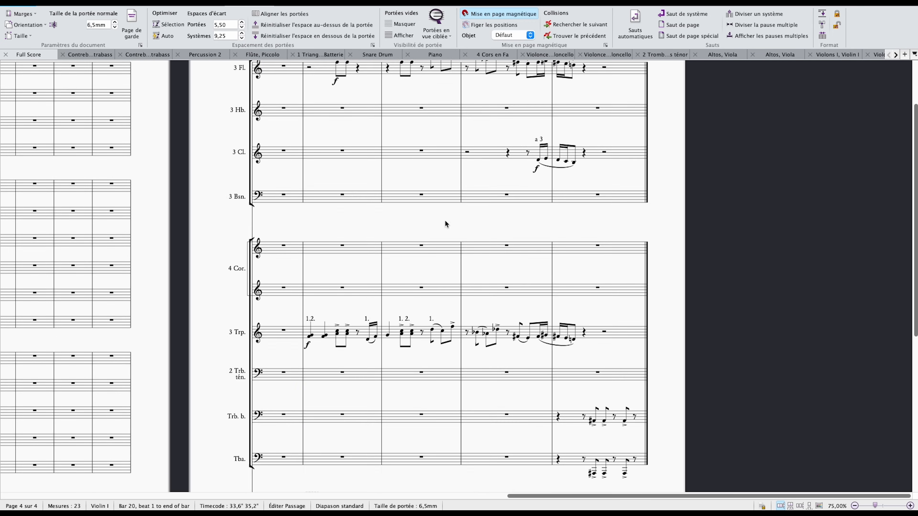
pyautogui.scroll(-6, 538, 259)
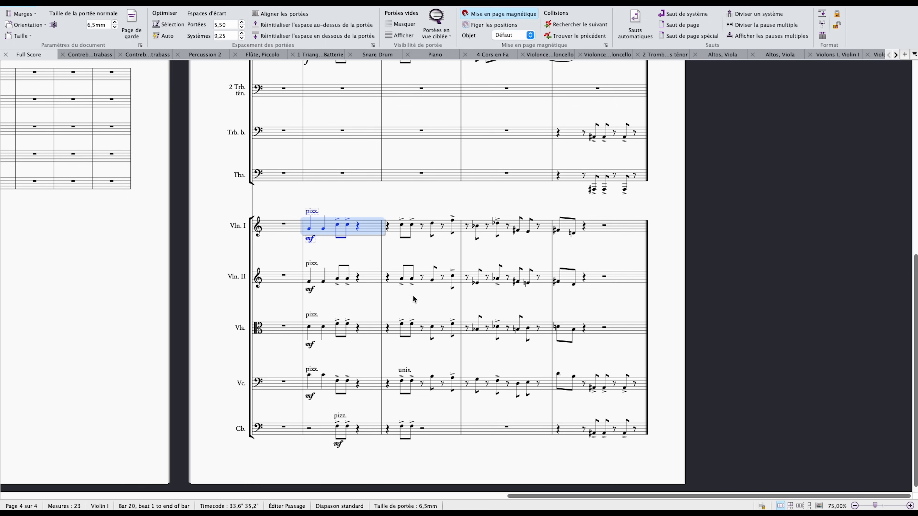
pyautogui.scroll(-1, 494, 293)
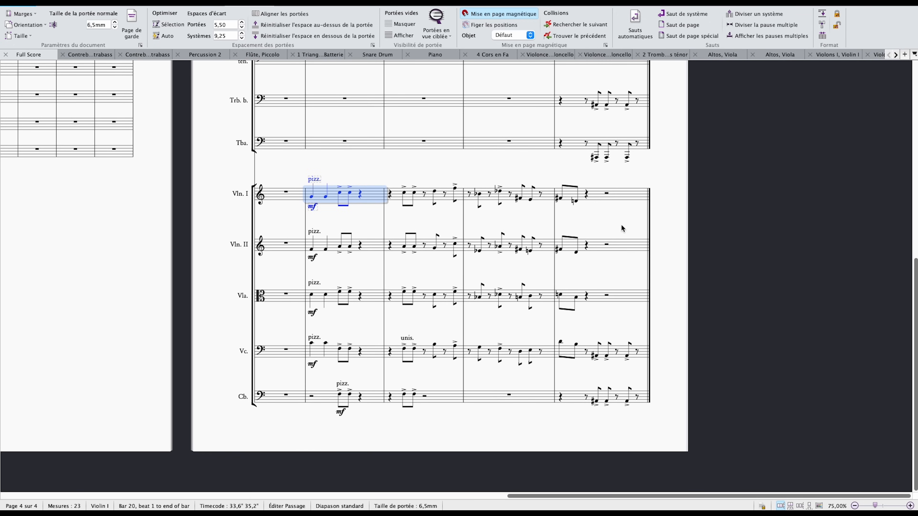
pyautogui.scroll(1, 606, 293)
pyautogui.scroll(-1, 611, 253)
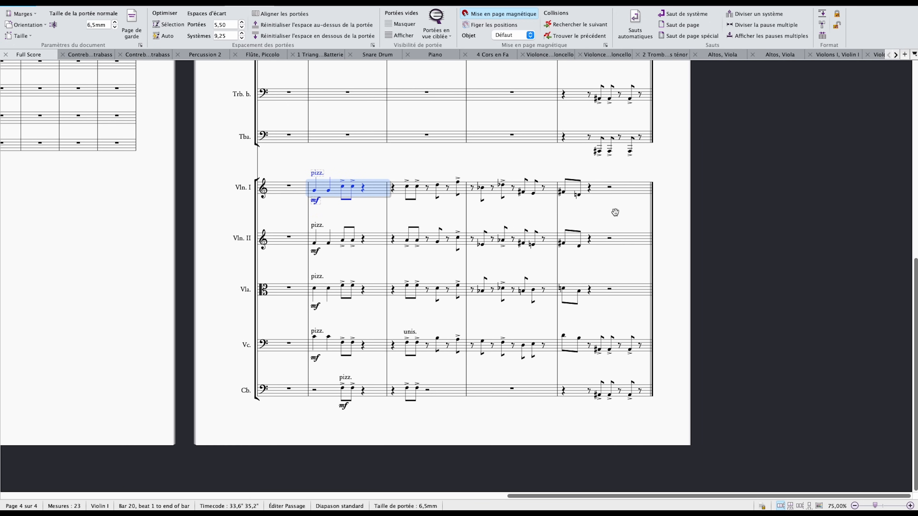
pyautogui.press('Escape')
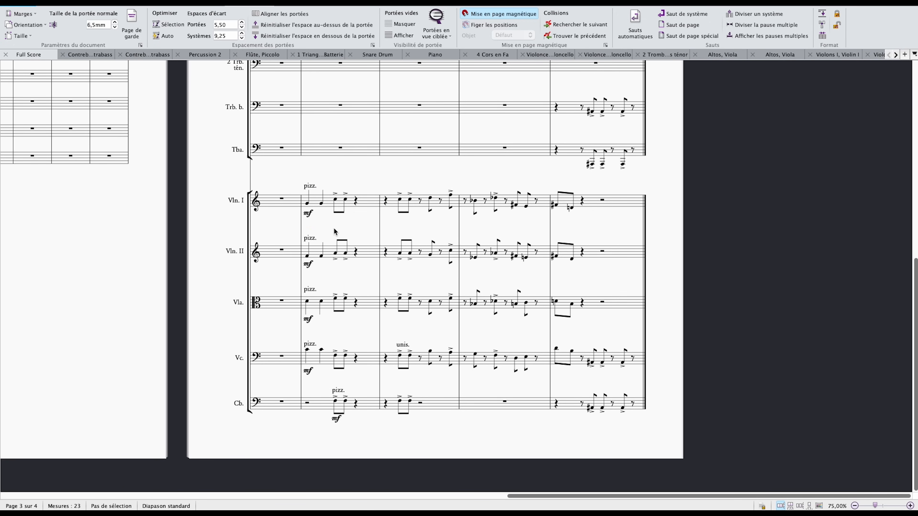
# Highlight bars 20 to 23 from the flutes down to the trumpets and compare them with the pizzicato strings.
pyautogui.scroll(1, 335, 235)
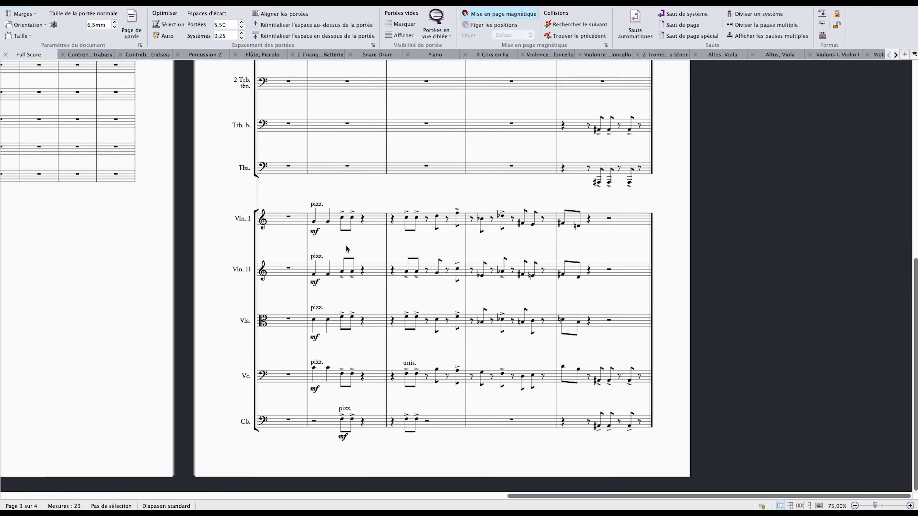
pyautogui.scroll(-1, 346, 249)
pyautogui.scroll(8, 331, 228)
pyautogui.scroll(-4, 309, 307)
pyautogui.scroll(8, 309, 300)
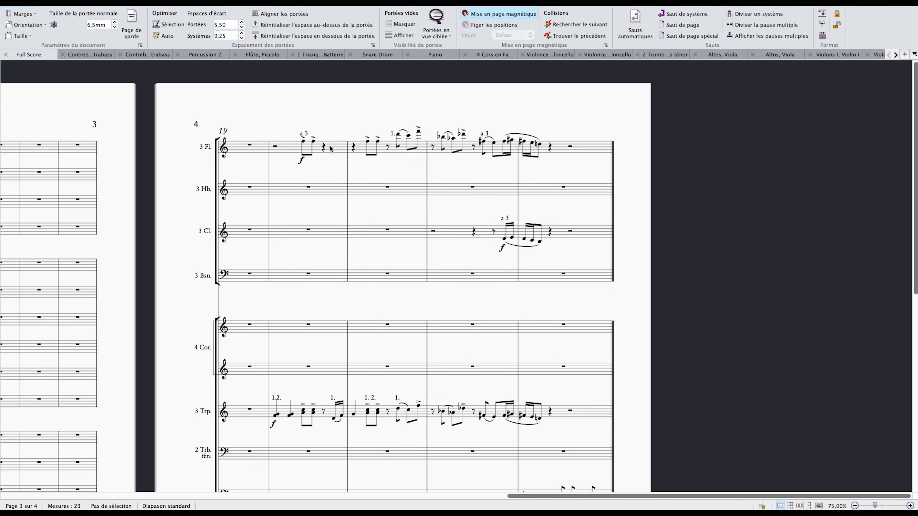
pyautogui.click(329, 148)
pyautogui.scroll(-4, 347, 174)
pyautogui.keyDown('shift'); pyautogui.click(575, 264); pyautogui.keyUp('shift')
pyautogui.scroll(-4, 579, 311)
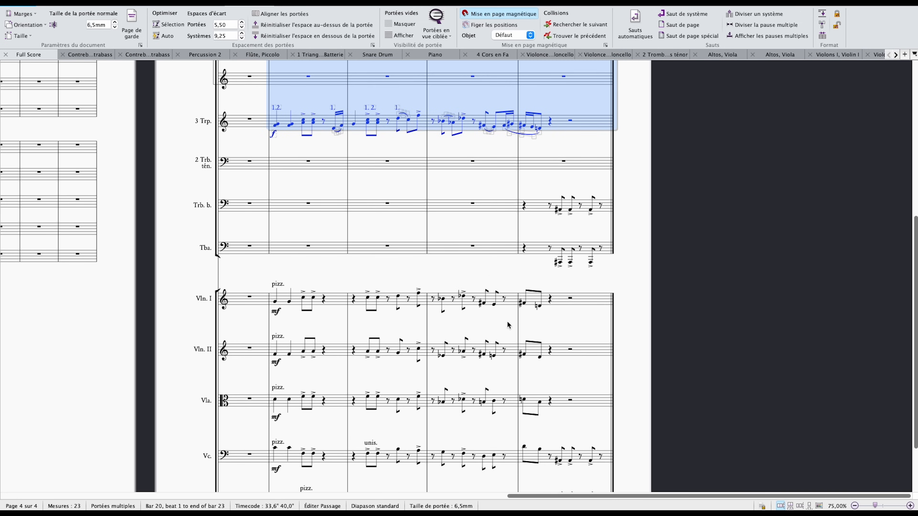
pyautogui.press('Escape')
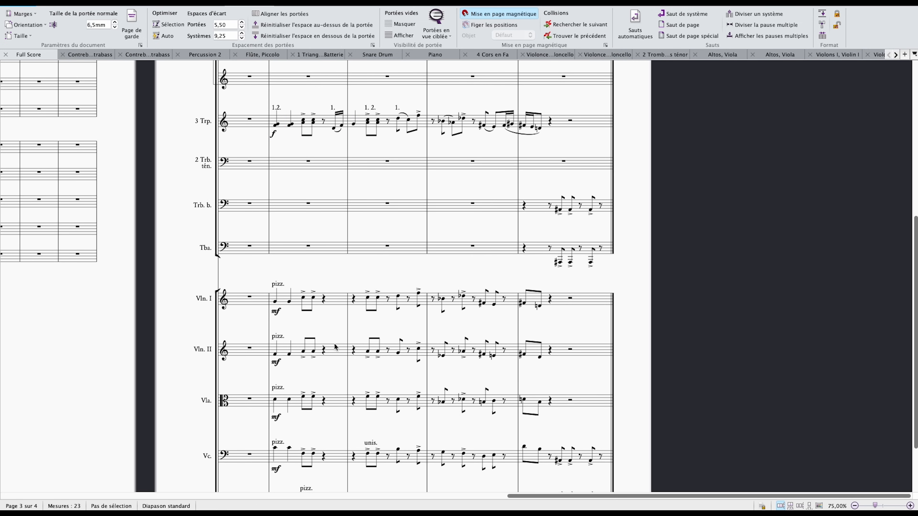
# Review the winds, brass and pizzicato strings together, and play back the passage from bar 20.
pyautogui.scroll(2, 294, 282)
pyautogui.scroll(6, 293, 279)
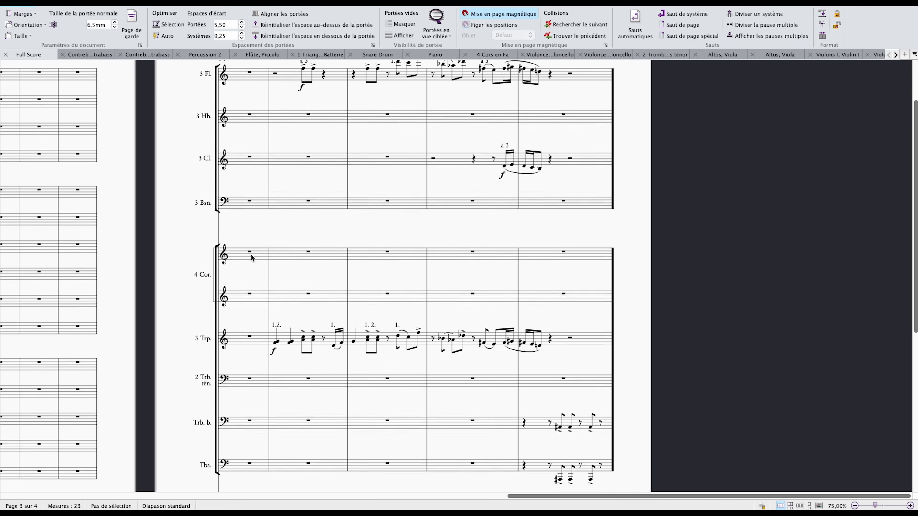
pyautogui.scroll(-8, 307, 154)
pyautogui.scroll(-2, 303, 174)
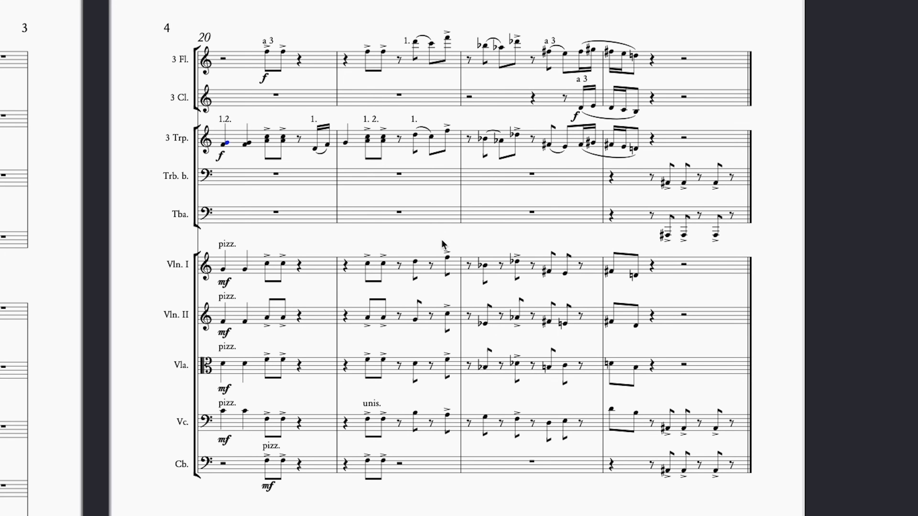
pyautogui.press('space')
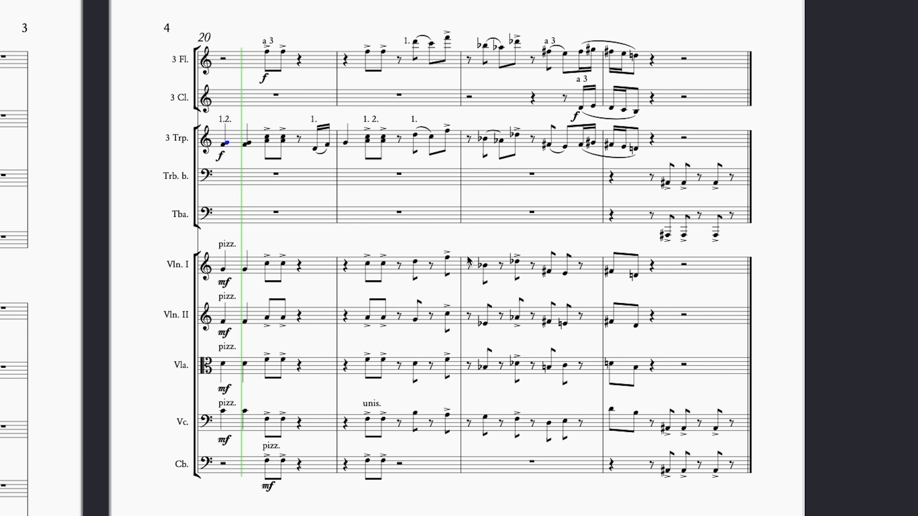